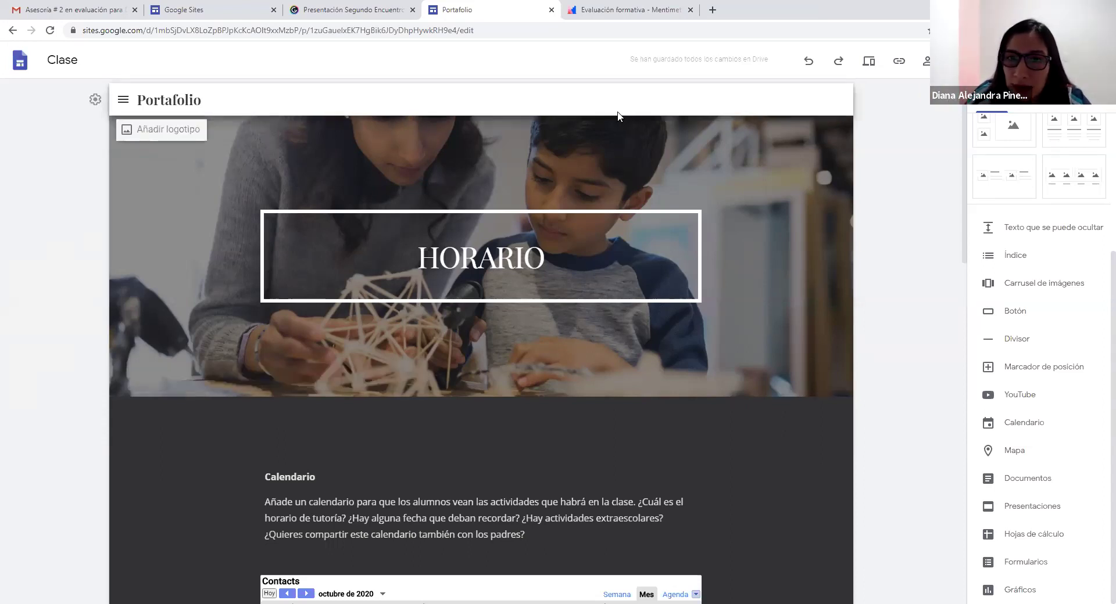
Step: Open the Clase site from the recent sites, and look over the calendar on the already open Horario page
left_click(335, 16)
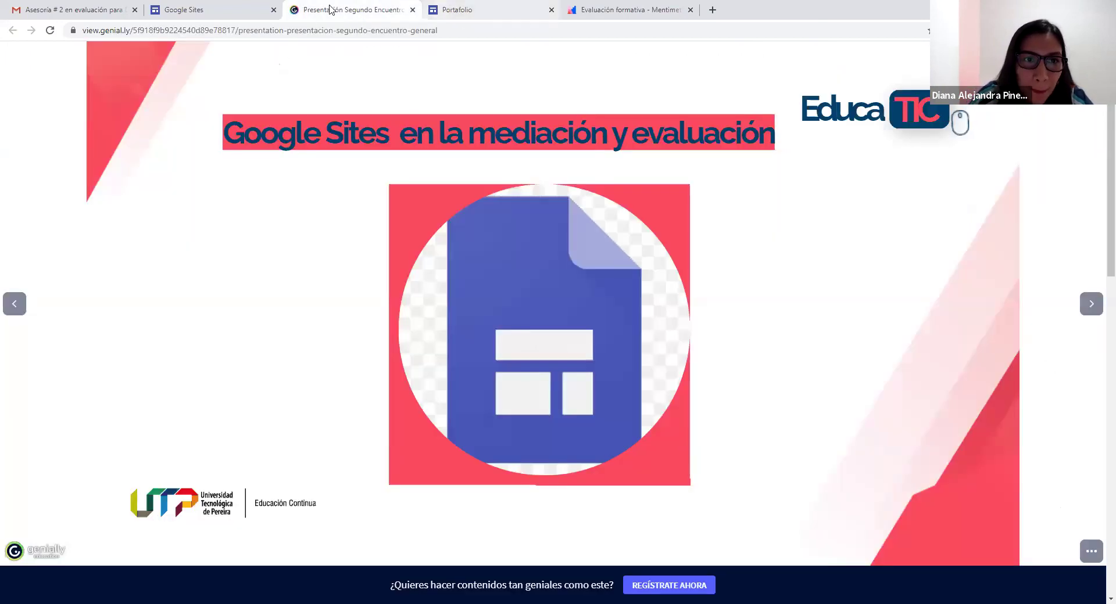
left_click(228, 9)
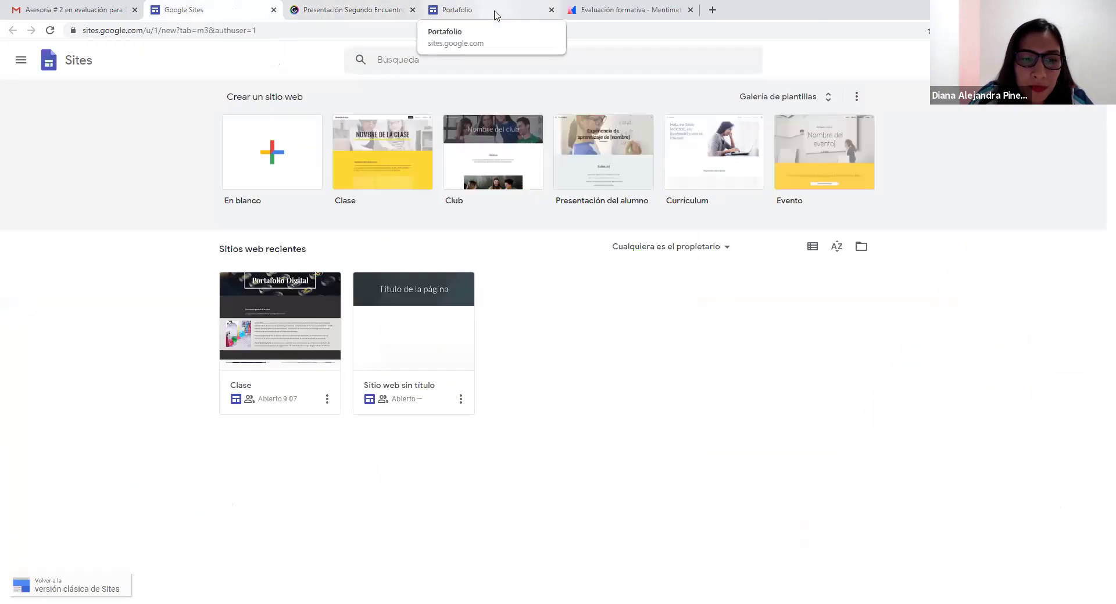
left_click(280, 331)
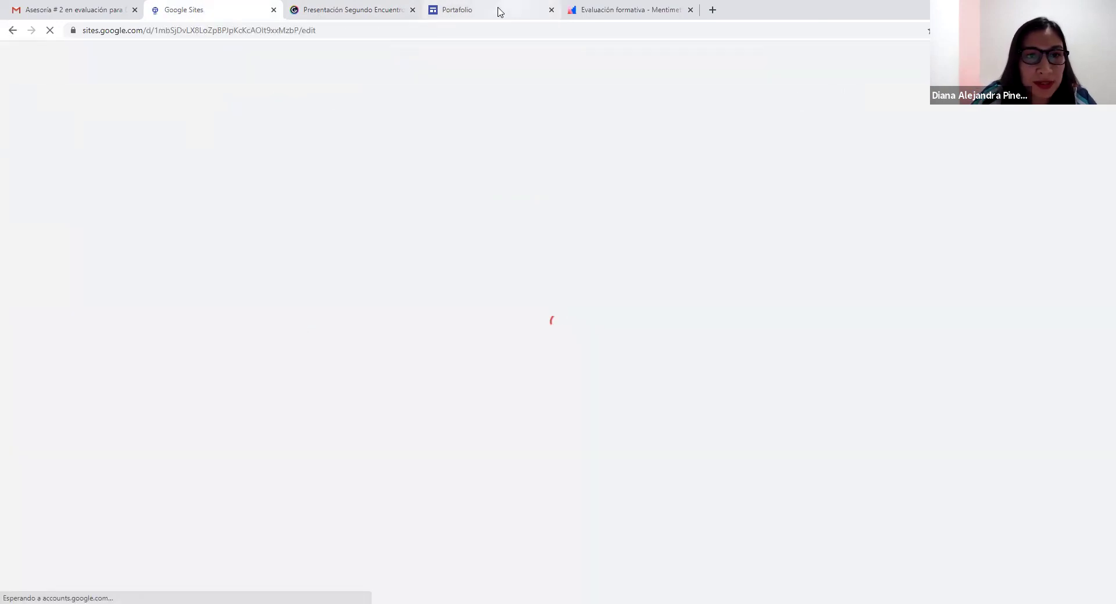
left_click(496, 10)
scroll(534, 367, "down", 6)
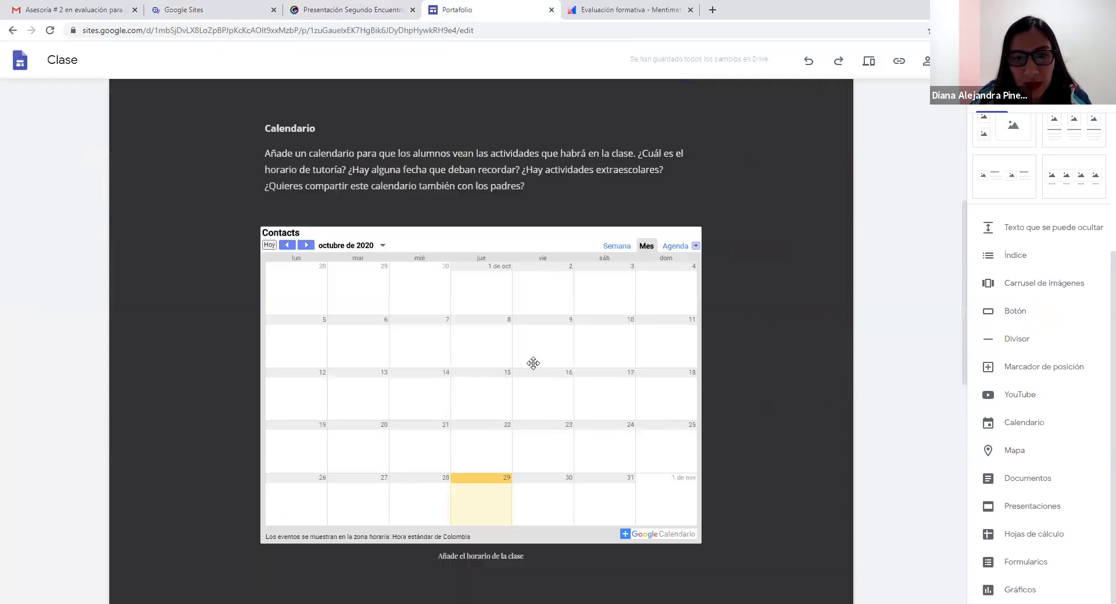
scroll(515, 357, "up", 6)
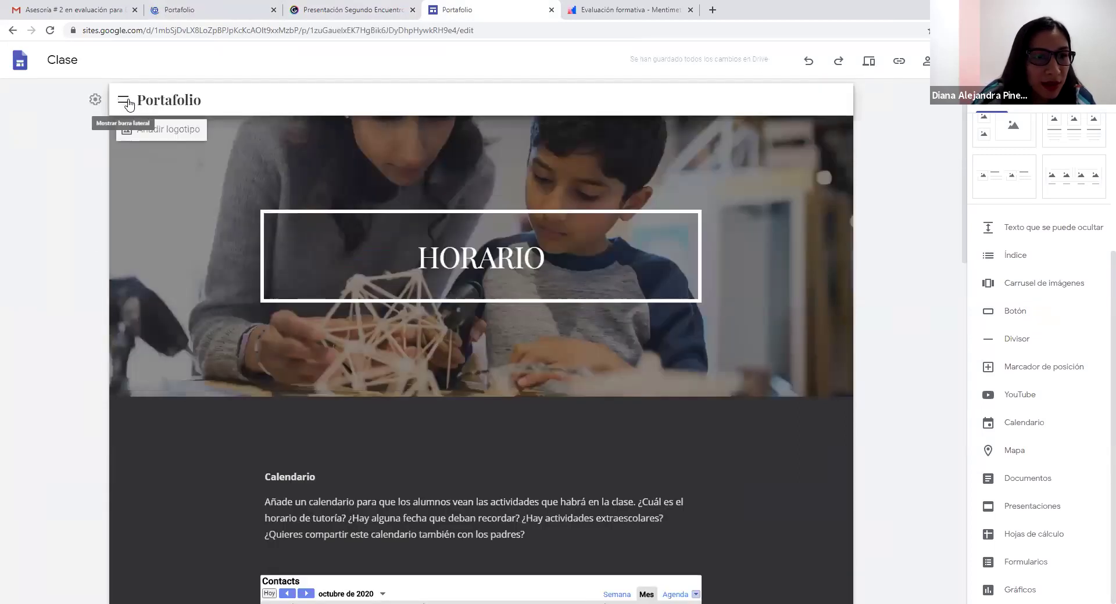
Step: View the portfolio's 1 Parcial page and its 2 parcial page
left_click(123, 100)
left_click(157, 161)
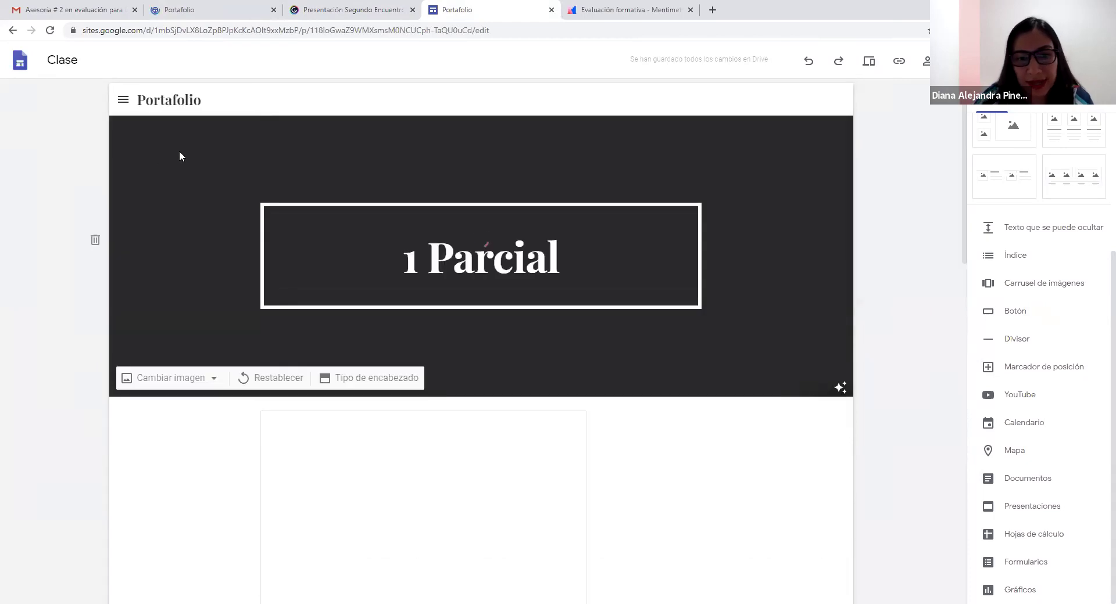
left_click(123, 100)
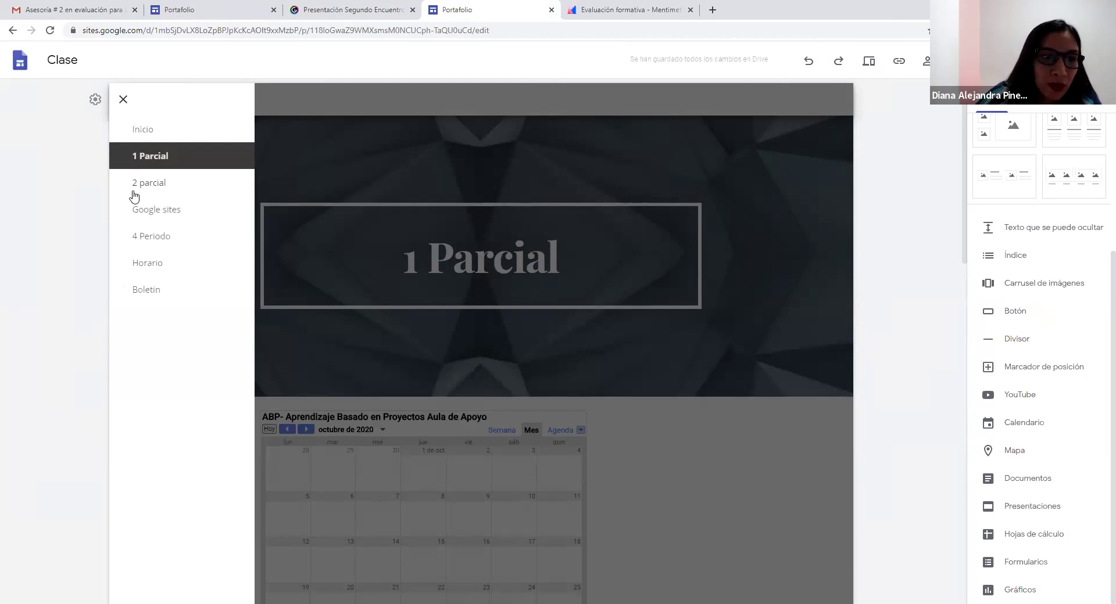
left_click(134, 196)
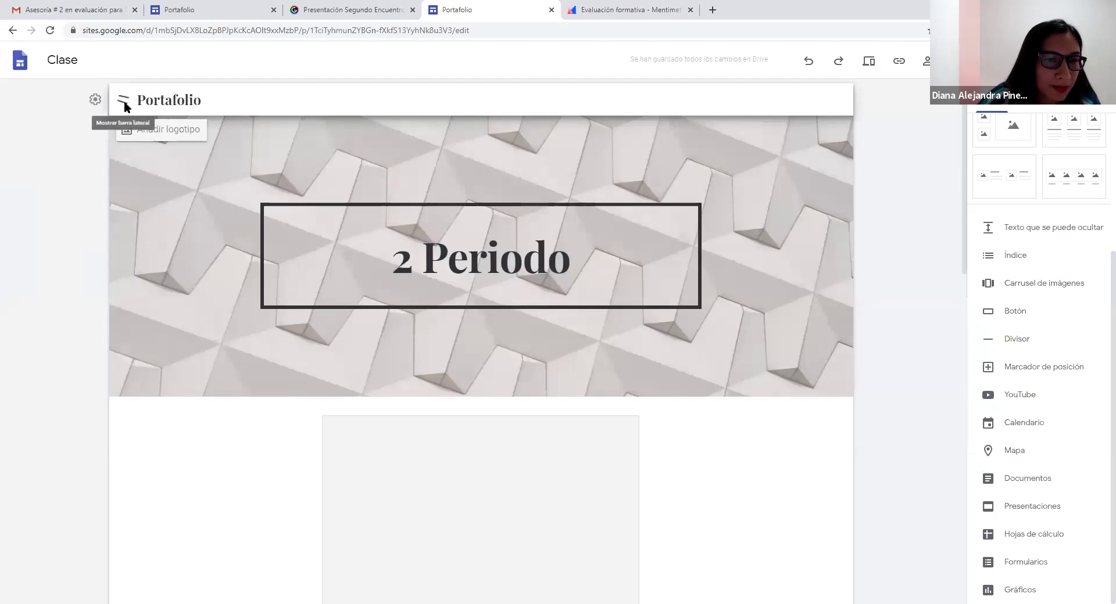
Step: Examine the 1 Parcial page's calendar, chart, map, video, resource links and Siguiente button
left_click(123, 100)
left_click(138, 157)
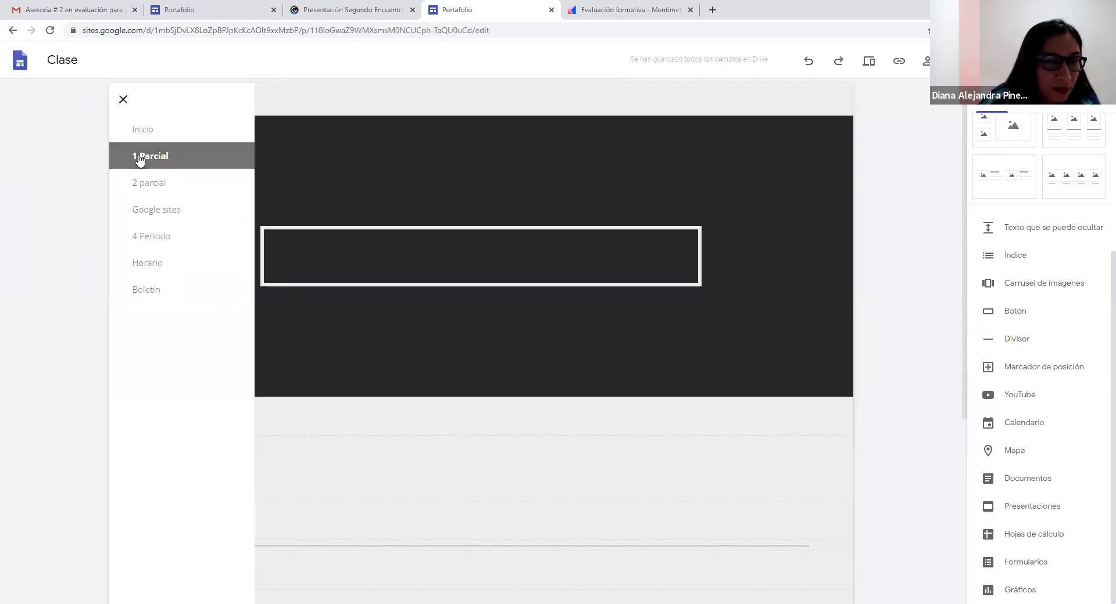
scroll(346, 299, "down", 4)
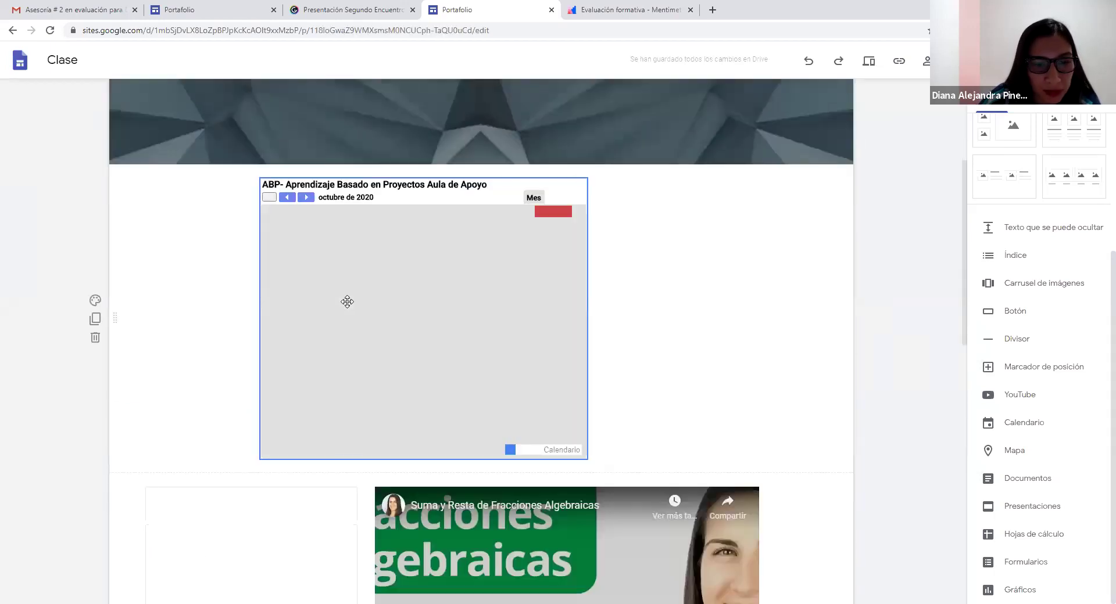
scroll(347, 307, "down", 2)
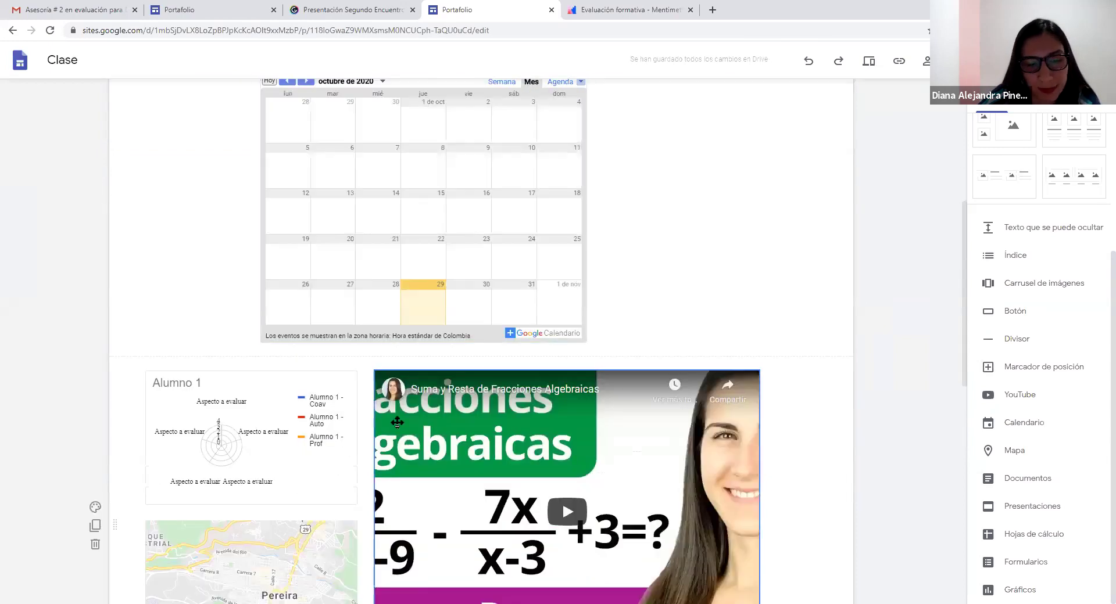
scroll(398, 420, "down", 1)
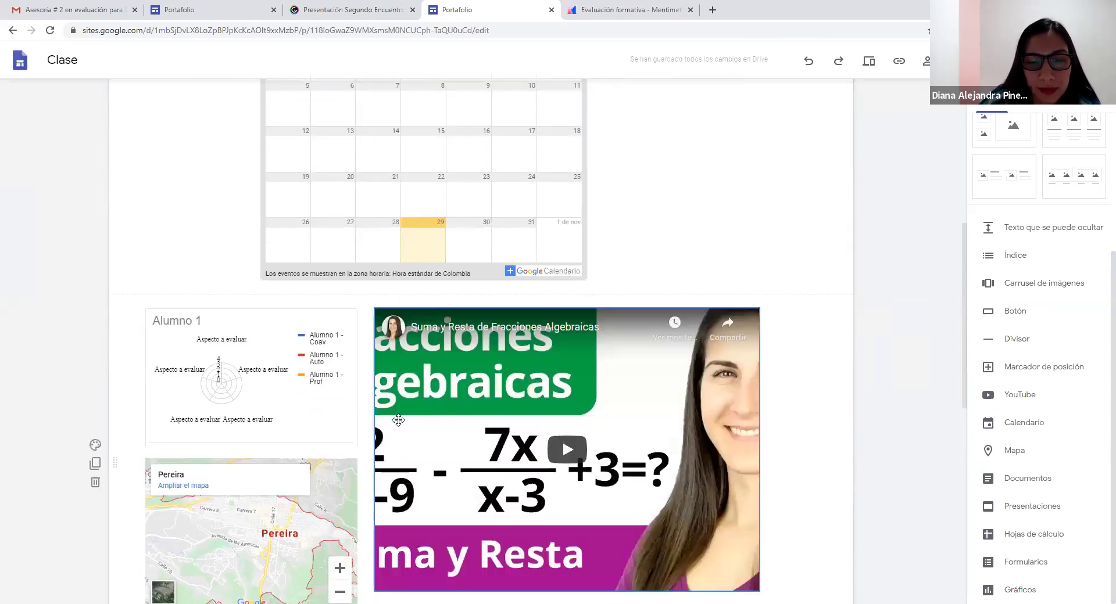
scroll(398, 420, "down", 9)
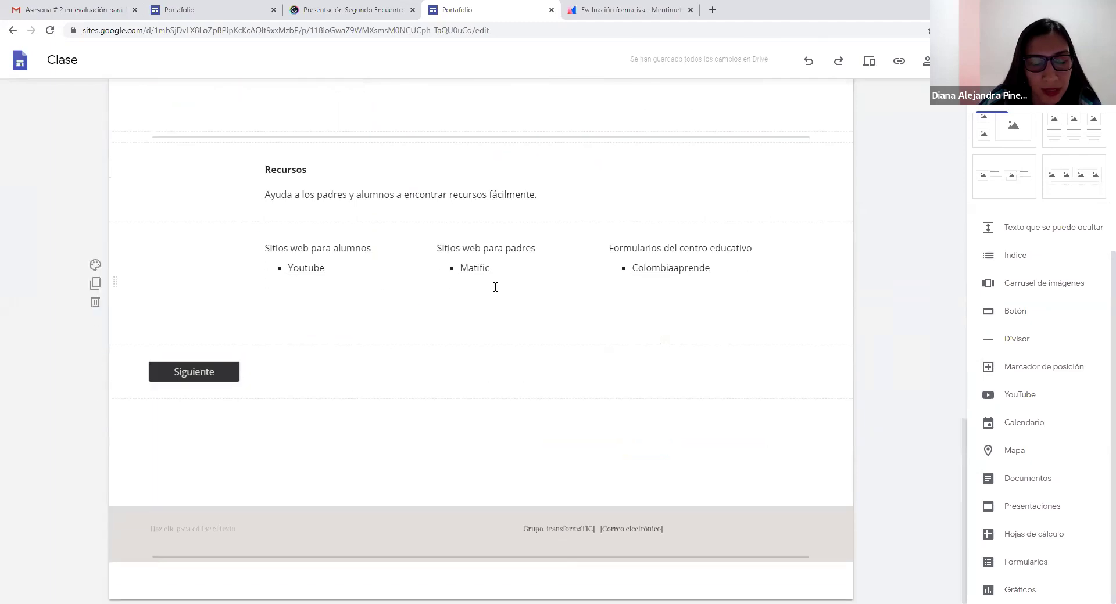
left_click(168, 375)
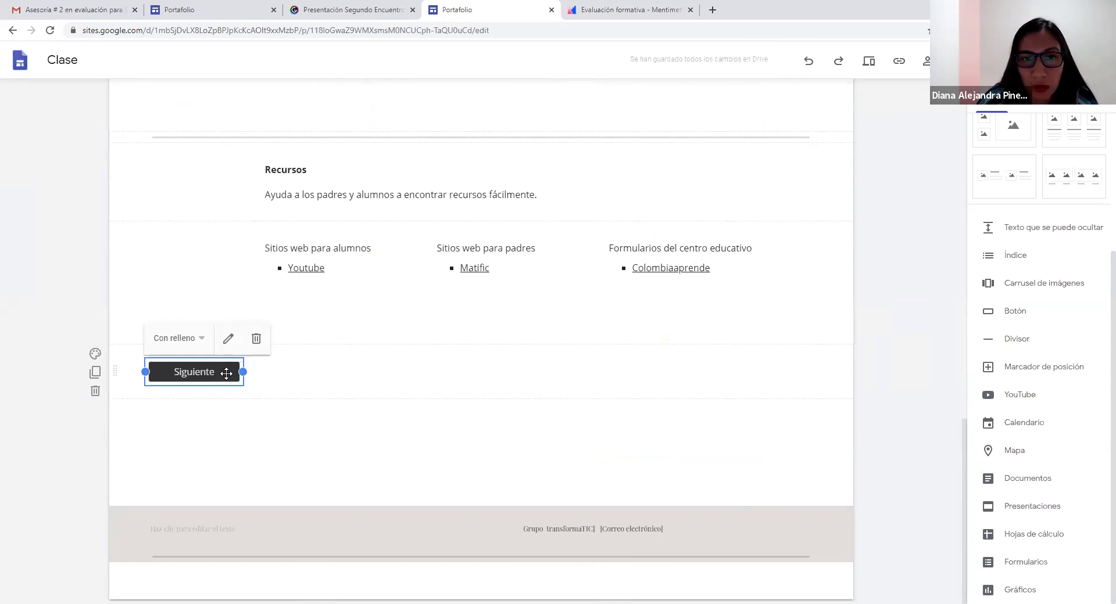
scroll(228, 376, "up", 4)
scroll(355, 349, "up", 12)
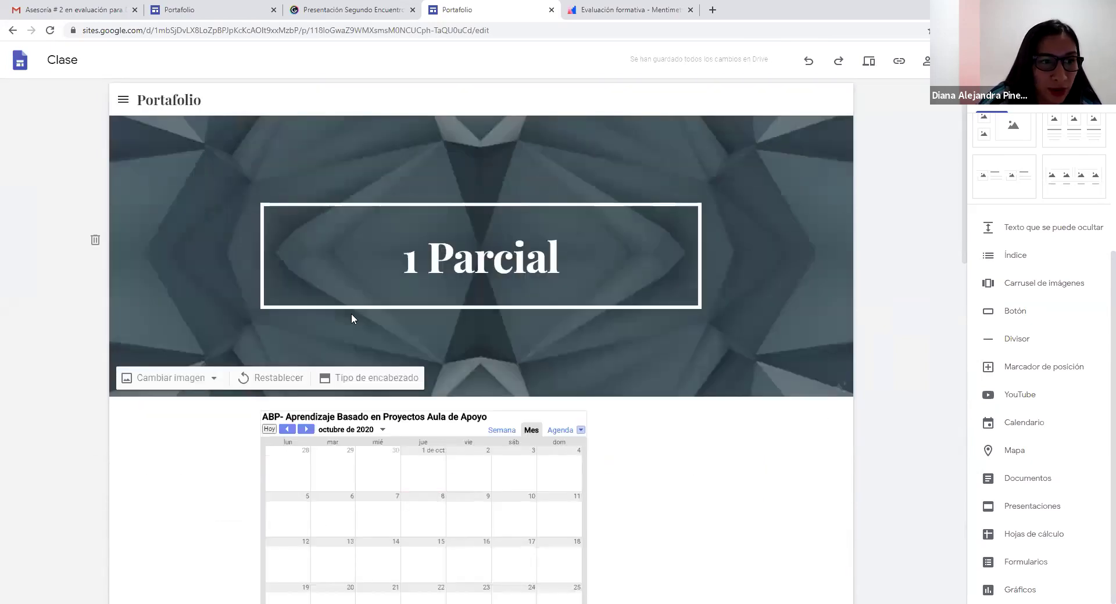
Step: Examine the portfolio's Google sites page, including its description, Posibilidades didácticas list and Recursos section
left_click(122, 99)
left_click(145, 211)
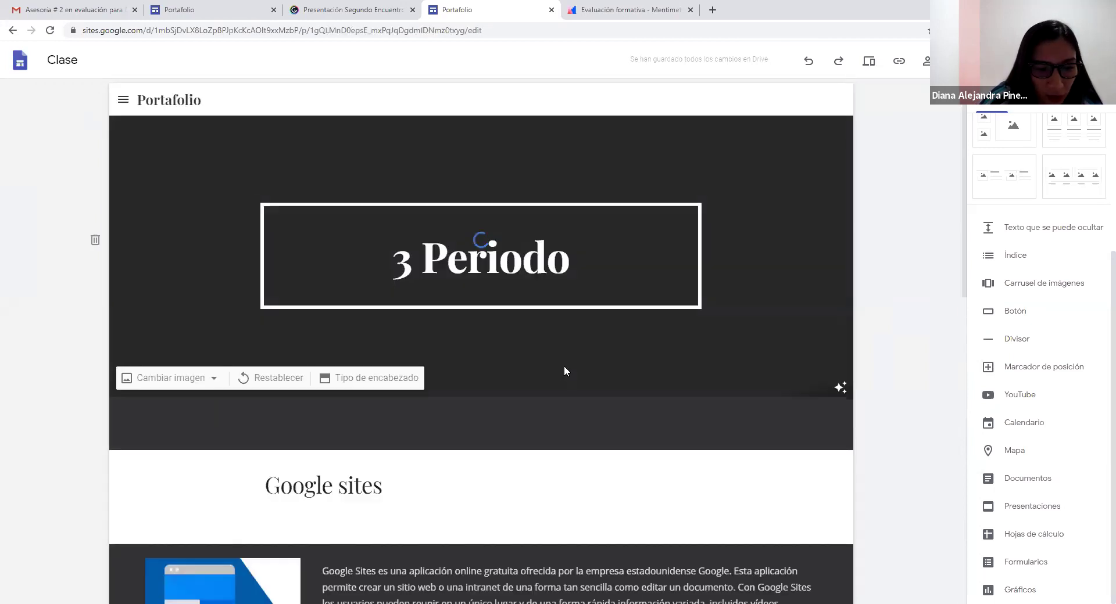
scroll(562, 371, "down", 8)
scroll(562, 368, "down", 5)
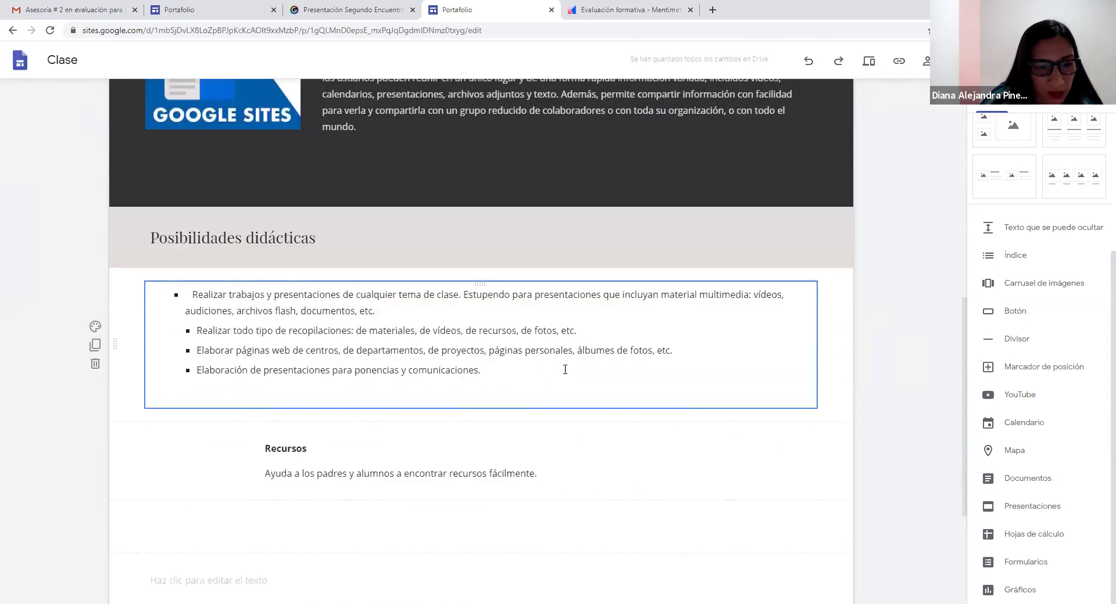
scroll(560, 368, "up", 2)
scroll(555, 363, "up", 10)
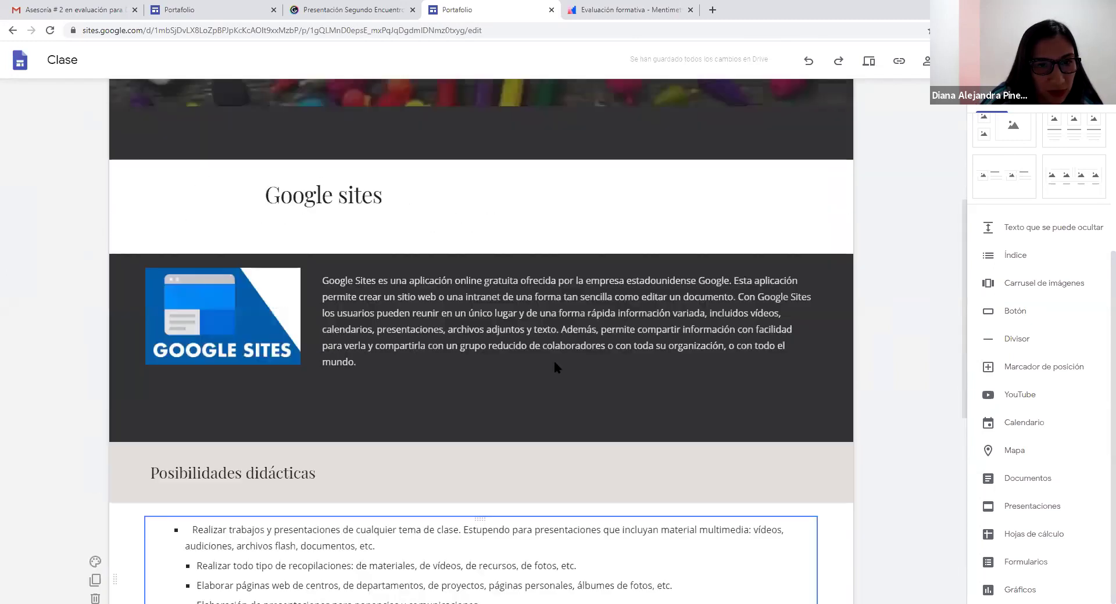
Step: Return to the Sites home page from the other Portafolio copy and open the recent site Sitio web sin título
left_click(197, 10)
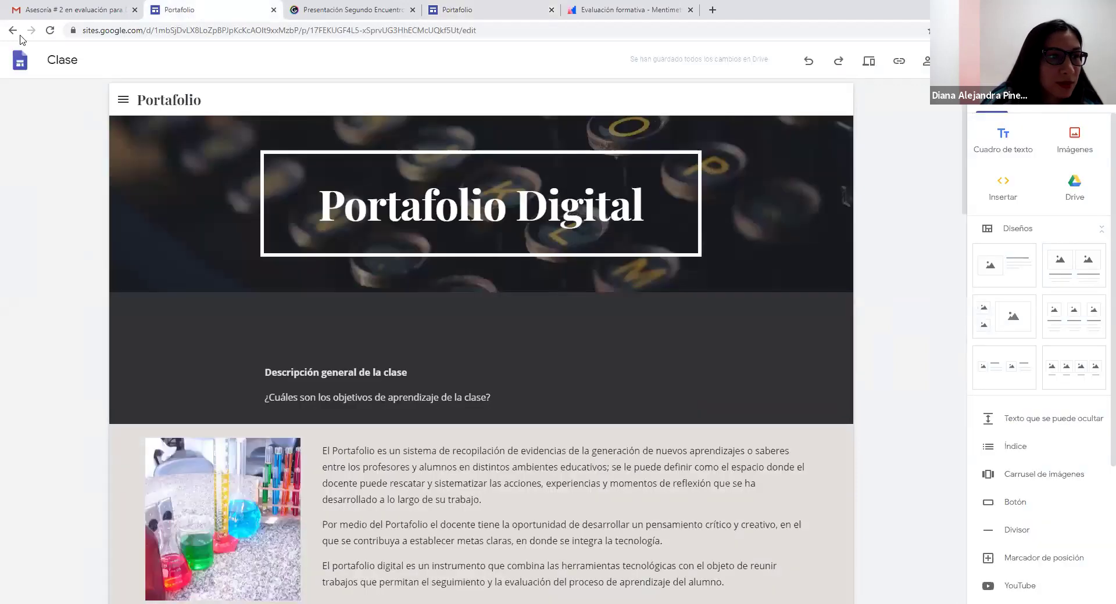
left_click(19, 64)
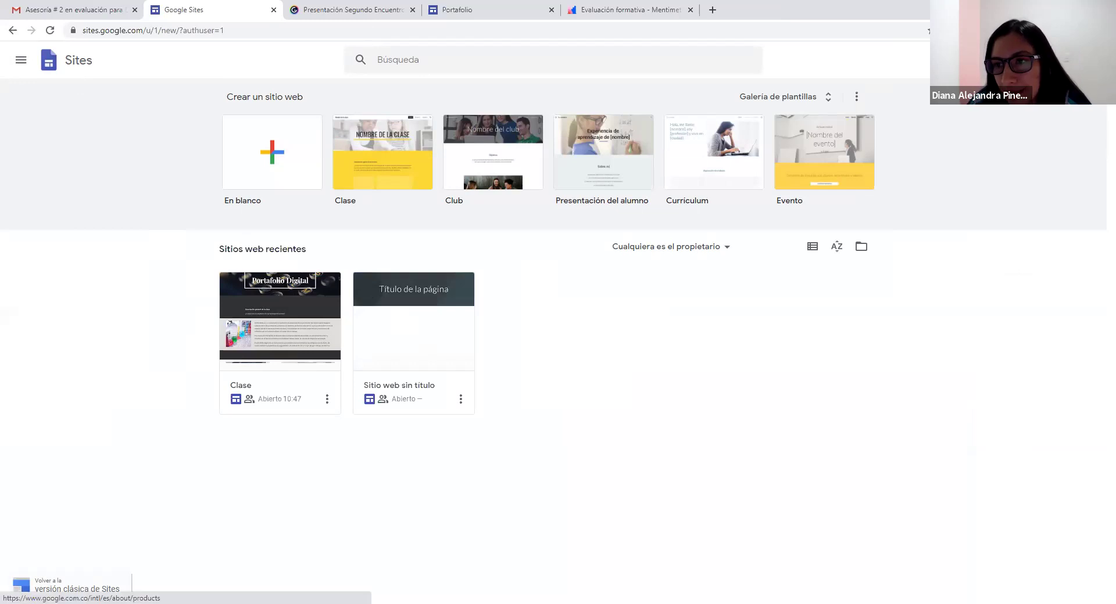
left_click(1065, 60)
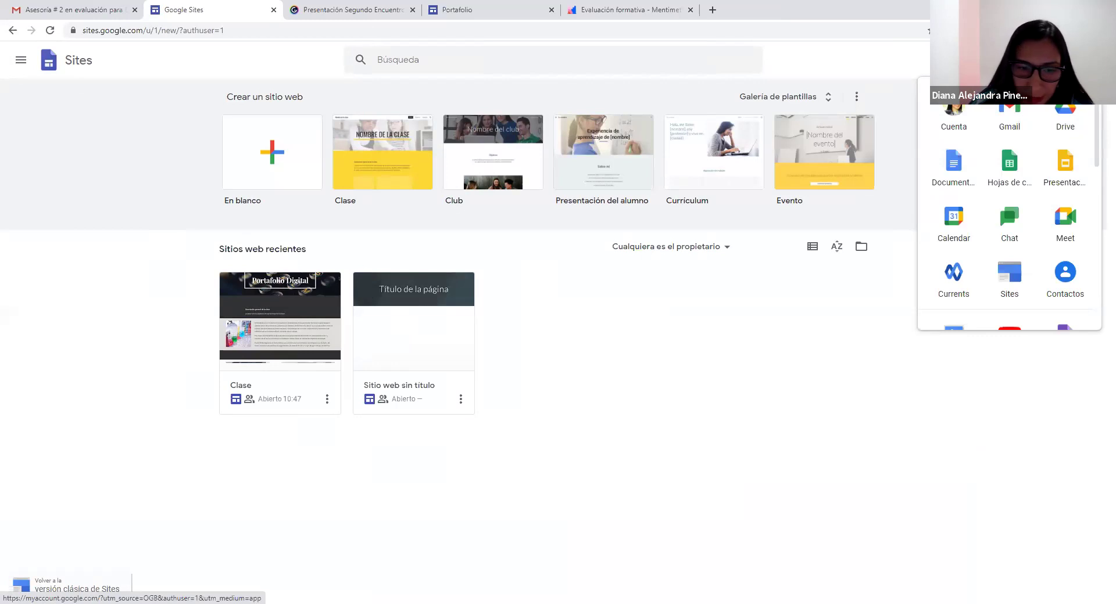
left_click(424, 323)
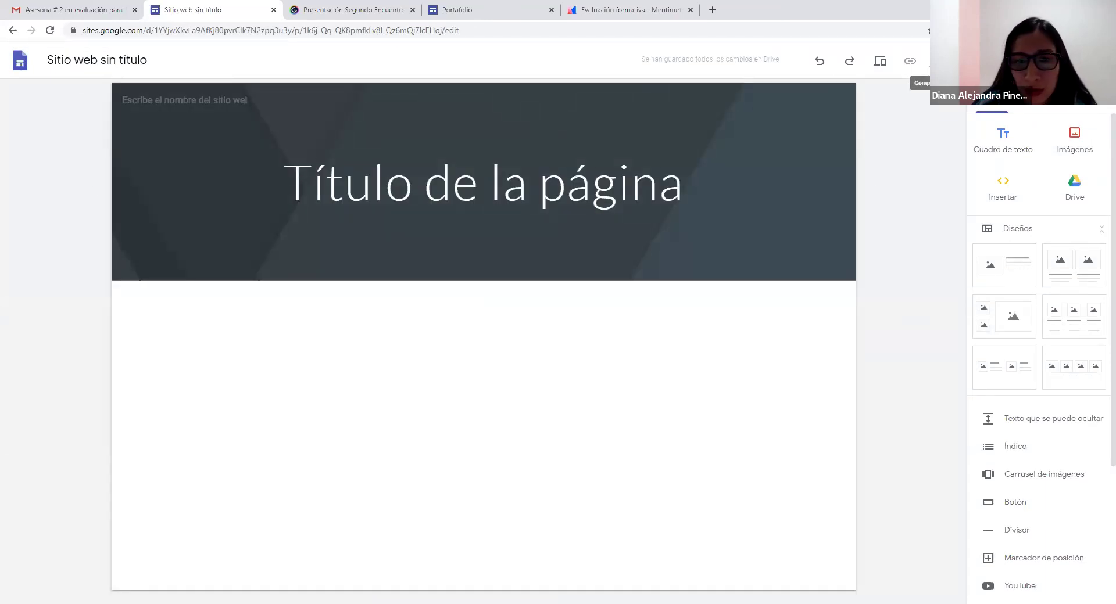
Step: Replace the page title in the header with "Proyecto de prueba"
left_click(178, 161)
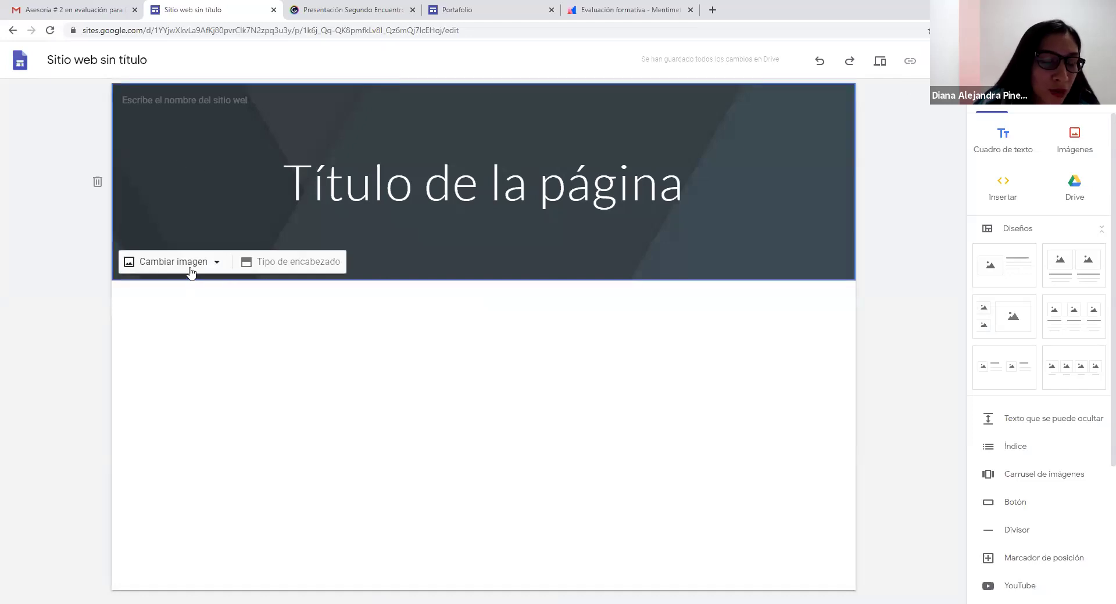
left_click(284, 174)
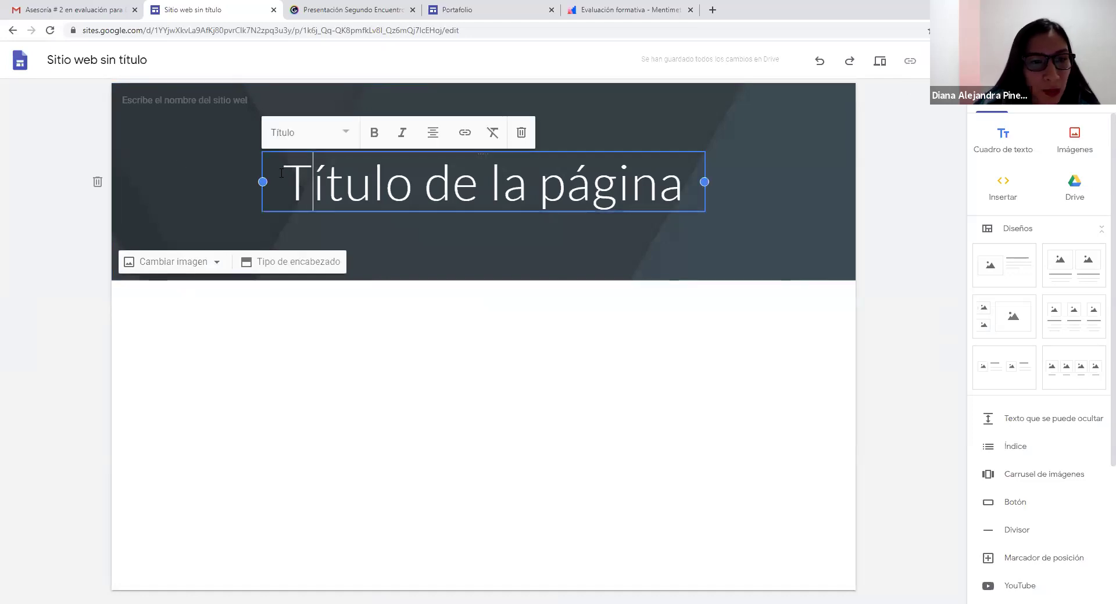
left_click_drag(284, 174, 592, 180)
key("shift+End")
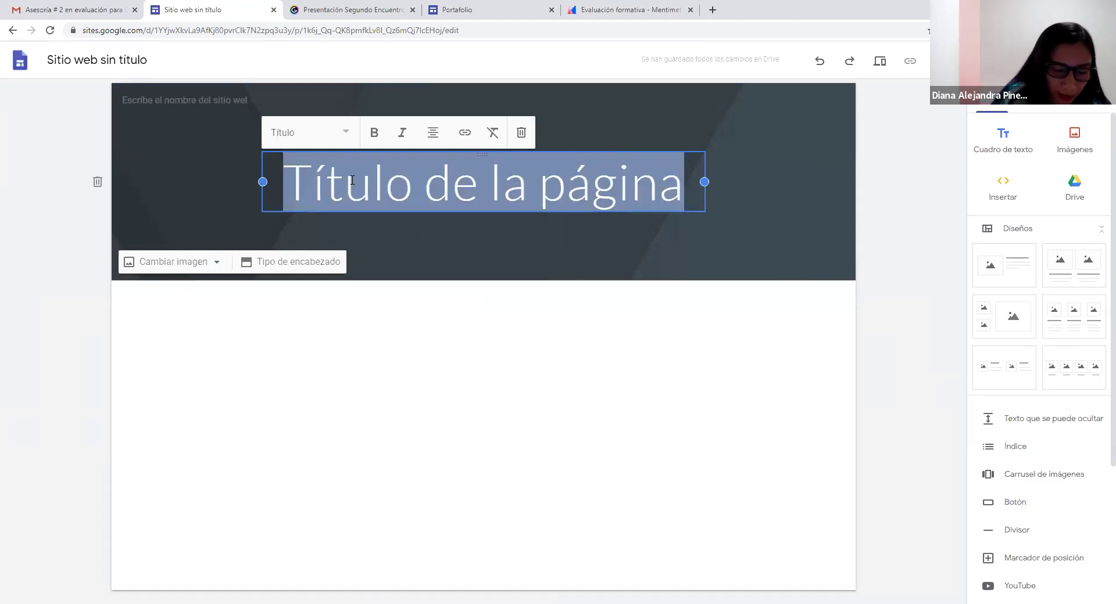
type("Proyecto ")
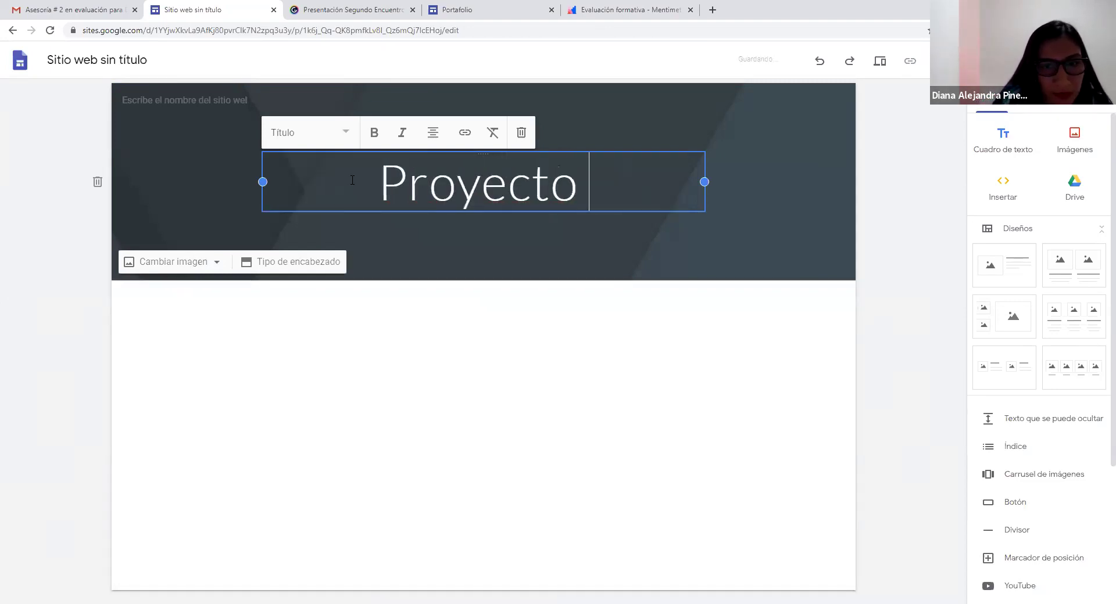
type("de prueba")
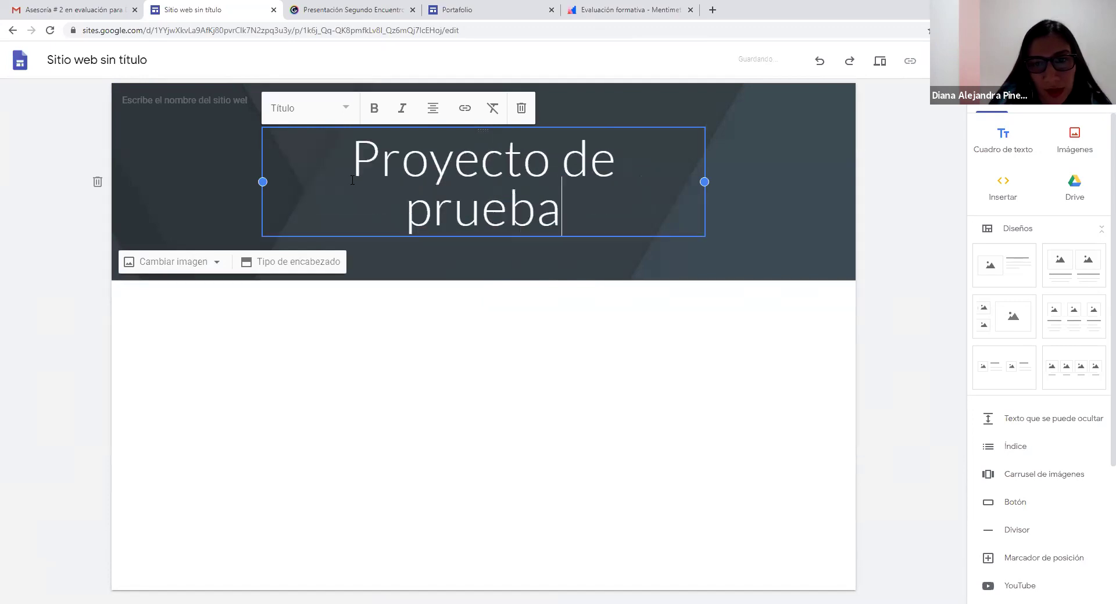
left_click(536, 264)
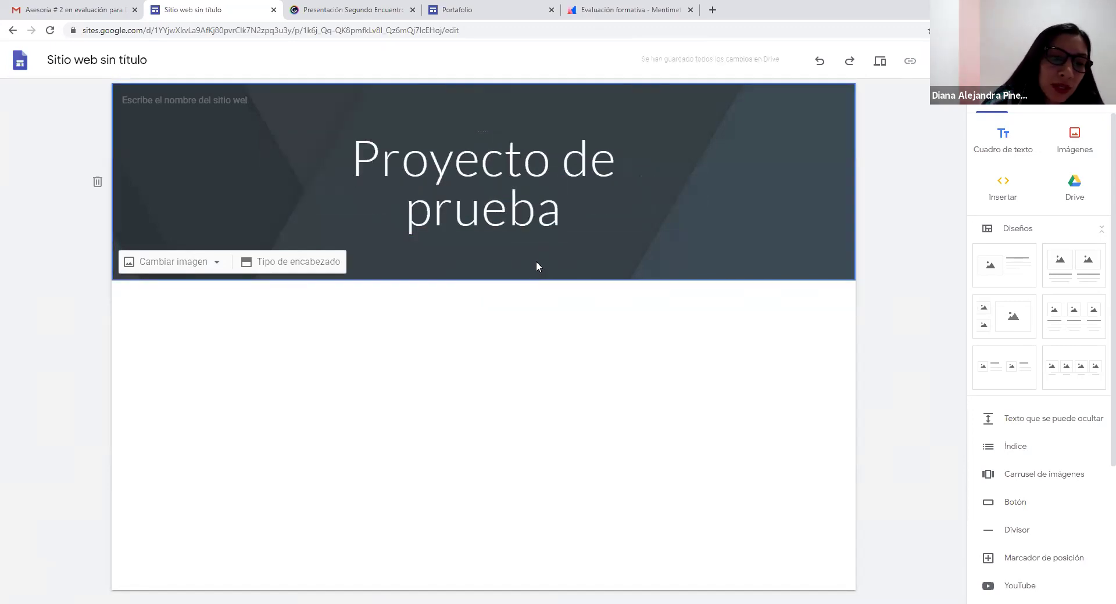
Step: Change the header image to the gallery picture of colourful hanging ribbons
left_click(168, 262)
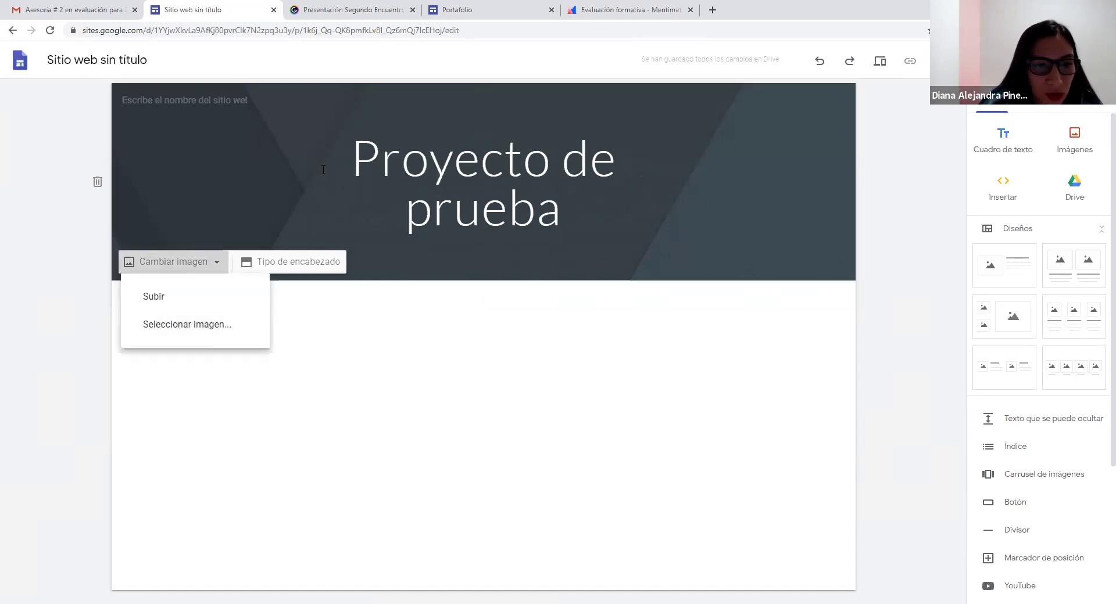
left_click(193, 184)
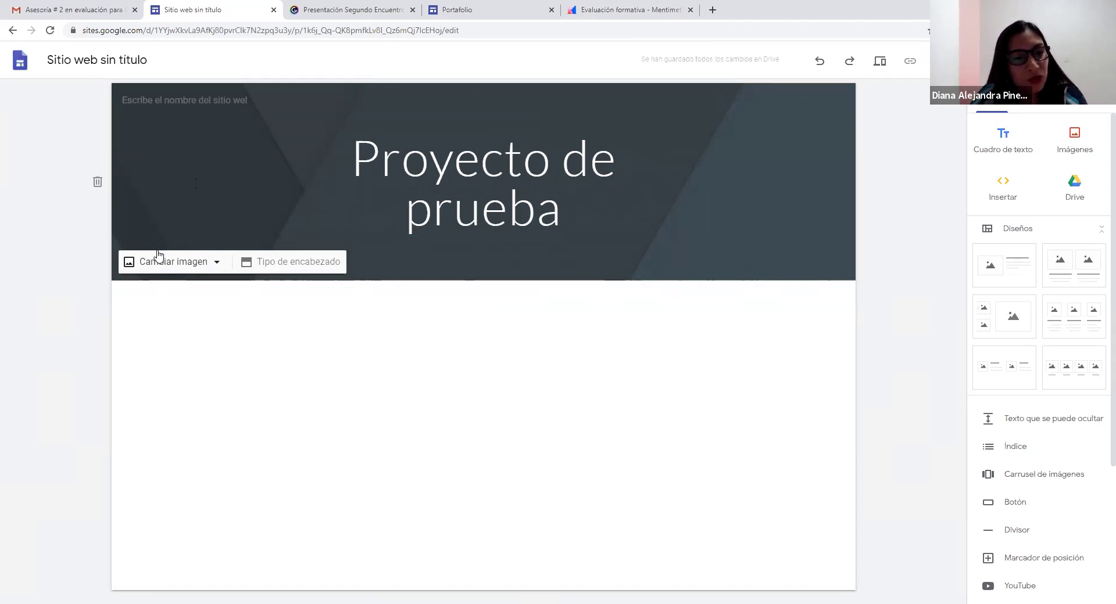
left_click(155, 262)
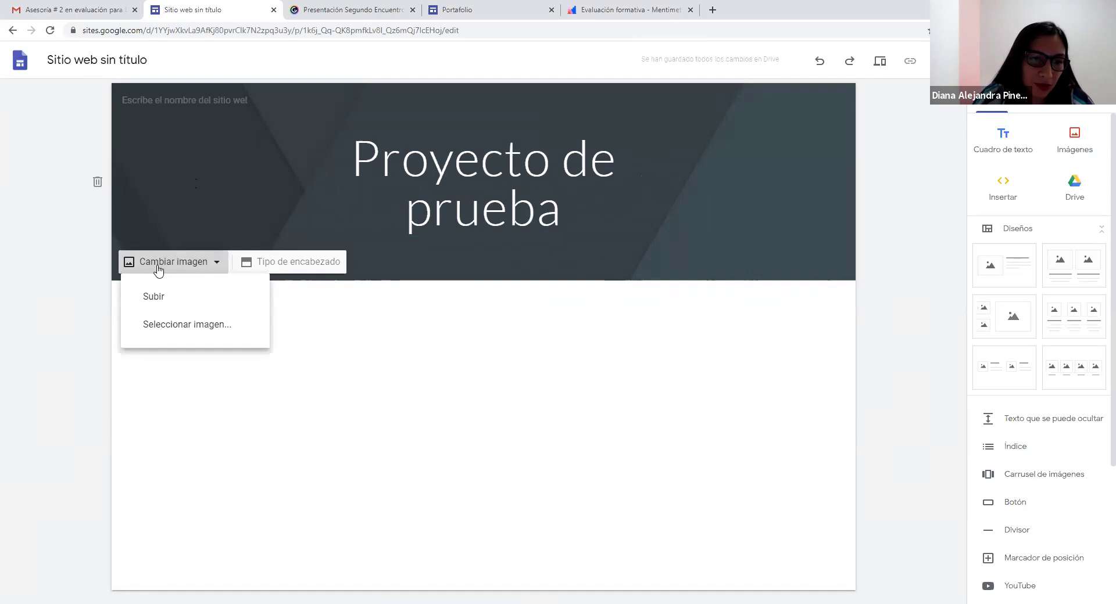
left_click(173, 325)
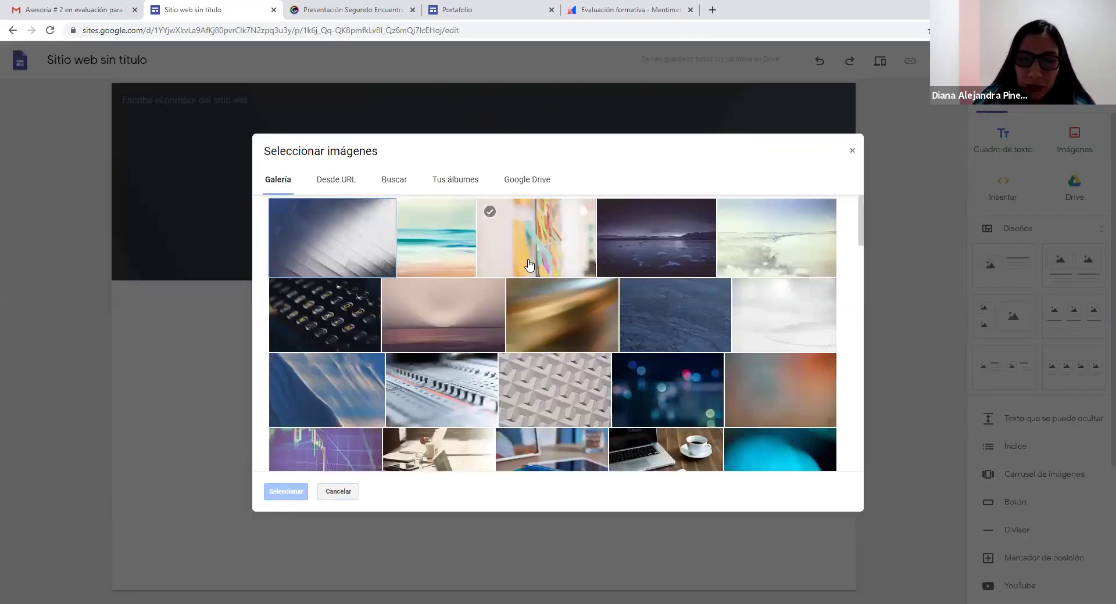
left_click(531, 265)
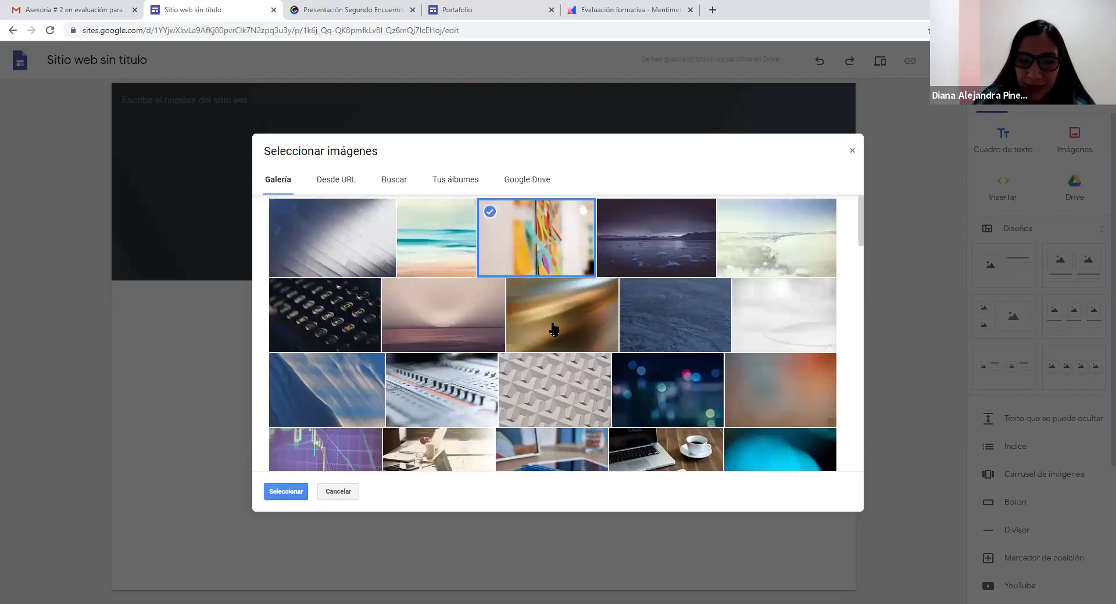
left_click(284, 491)
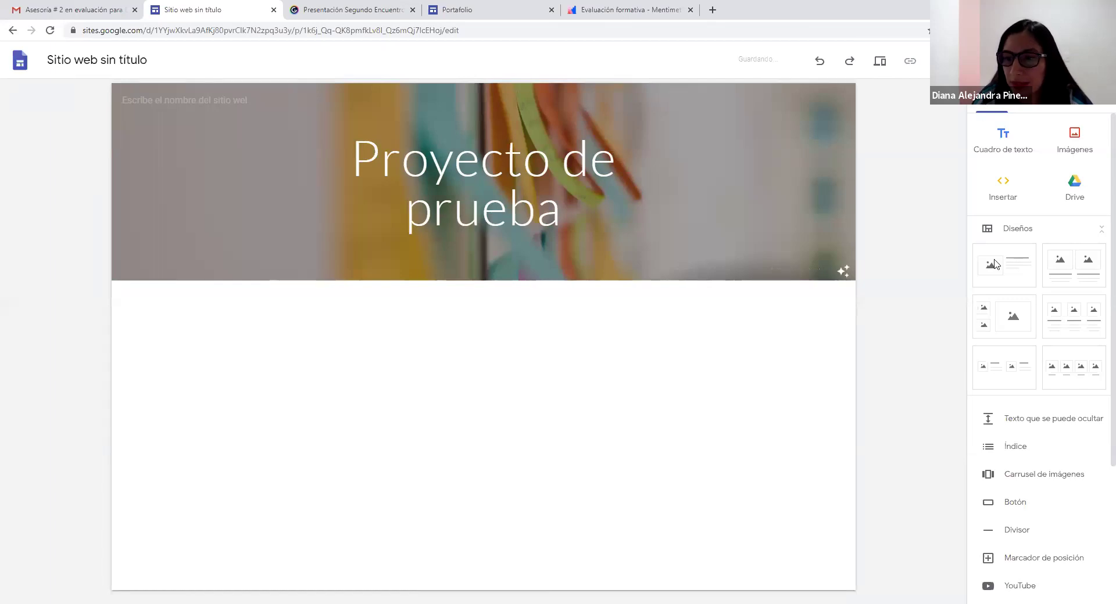
Step: Insert the layout with one image beside a heading and text below the page header
left_click_drag(997, 268, 414, 355)
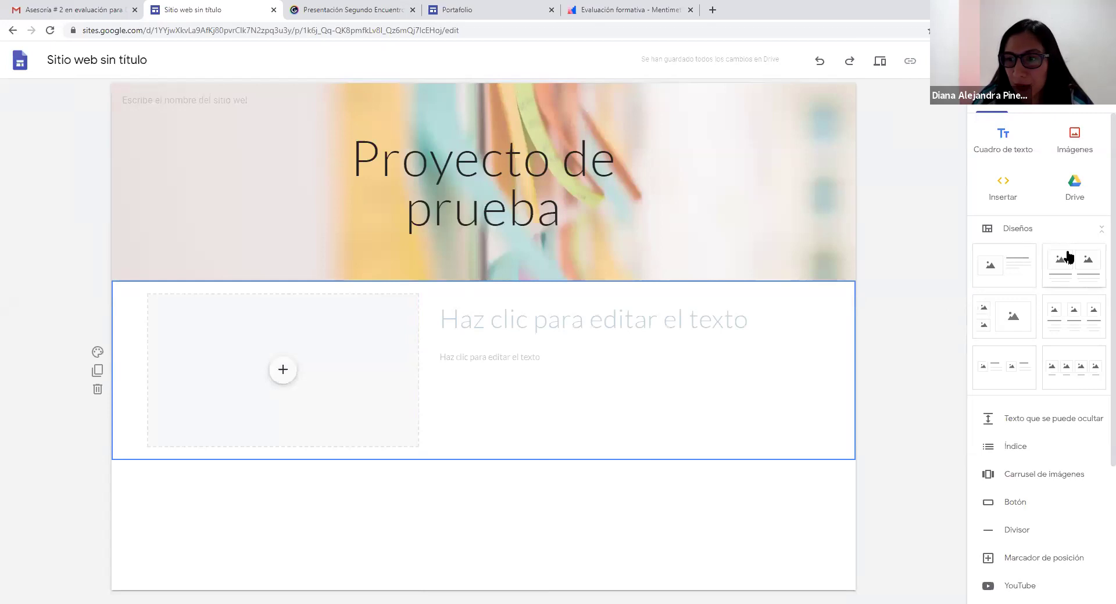
Step: Insert the layout with three images, each above a heading and text, below the image-and-text section
left_click_drag(1086, 323, 458, 528)
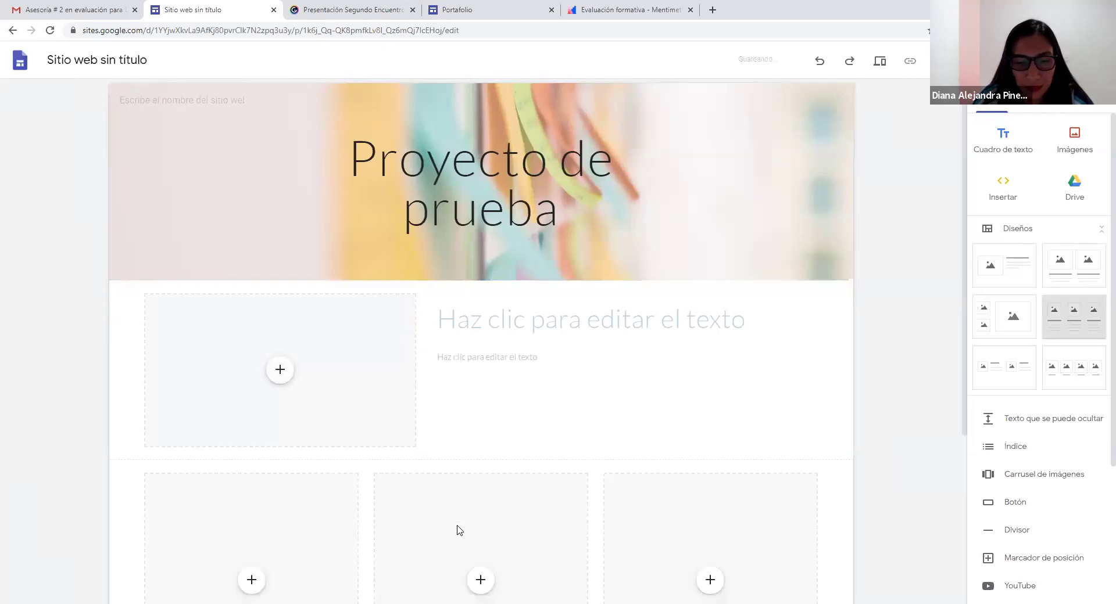
scroll(536, 435, "up", 5)
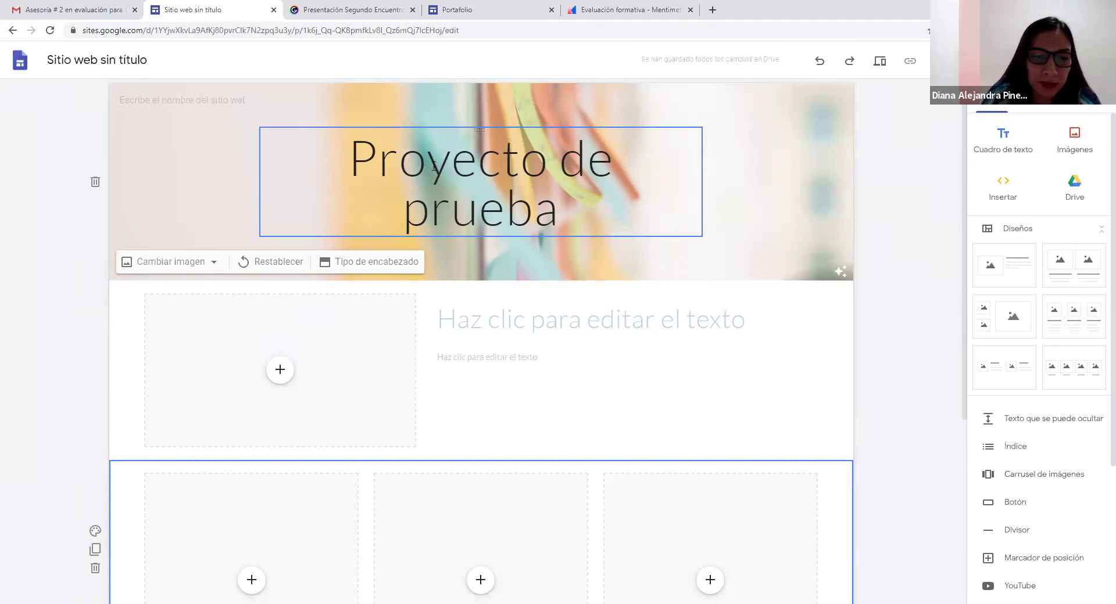
Step: Upload evaluaciónformativa.jpg from the desktop into the image placeholder of the section beneath the header
left_click(279, 375)
left_click(314, 408)
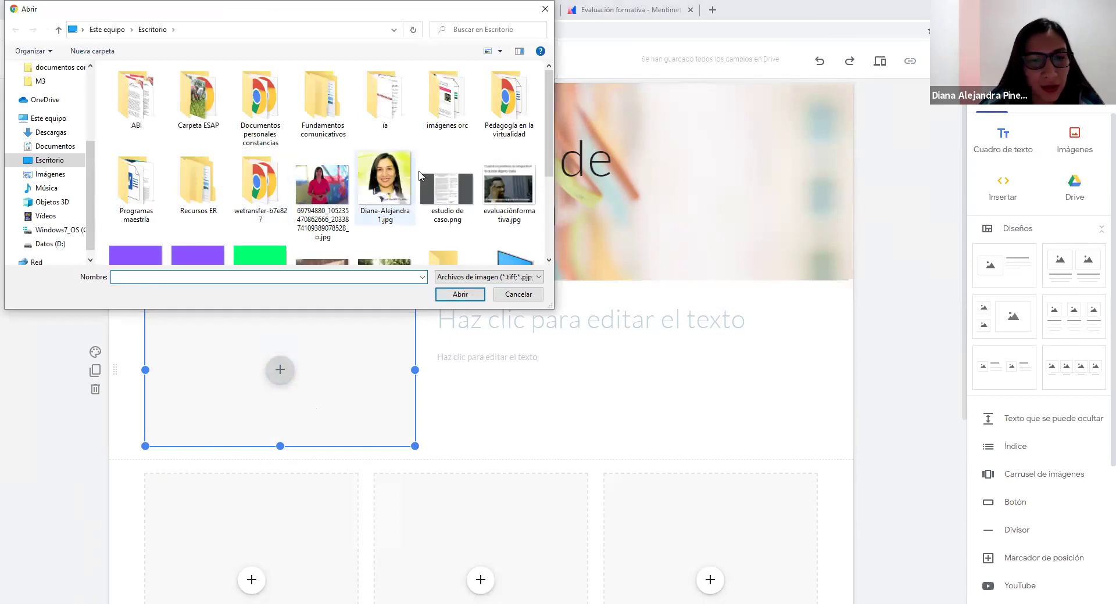
left_click(508, 187)
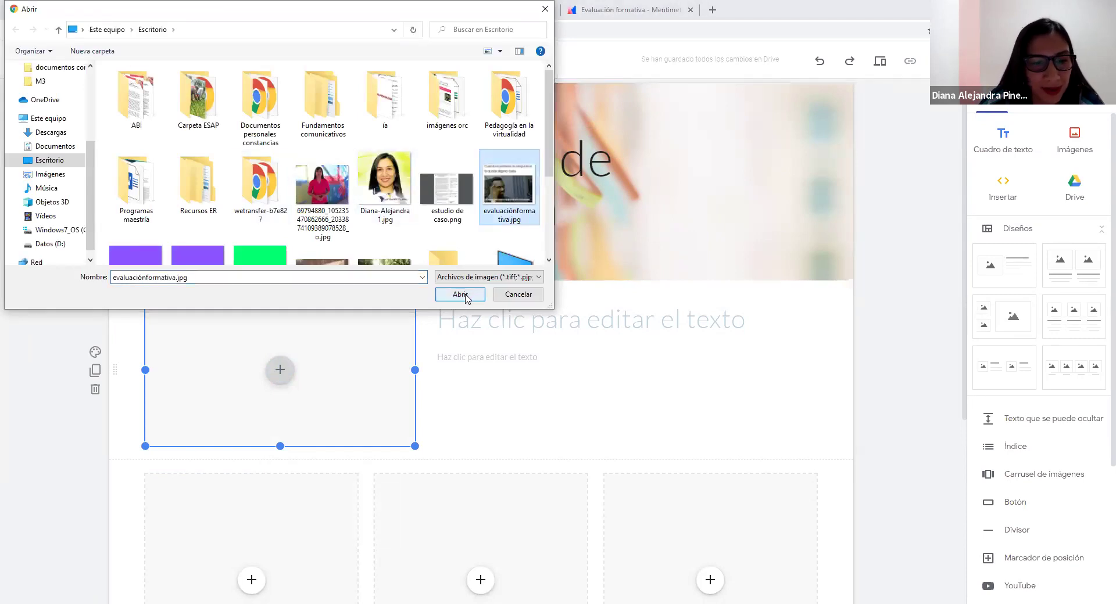
left_click(465, 296)
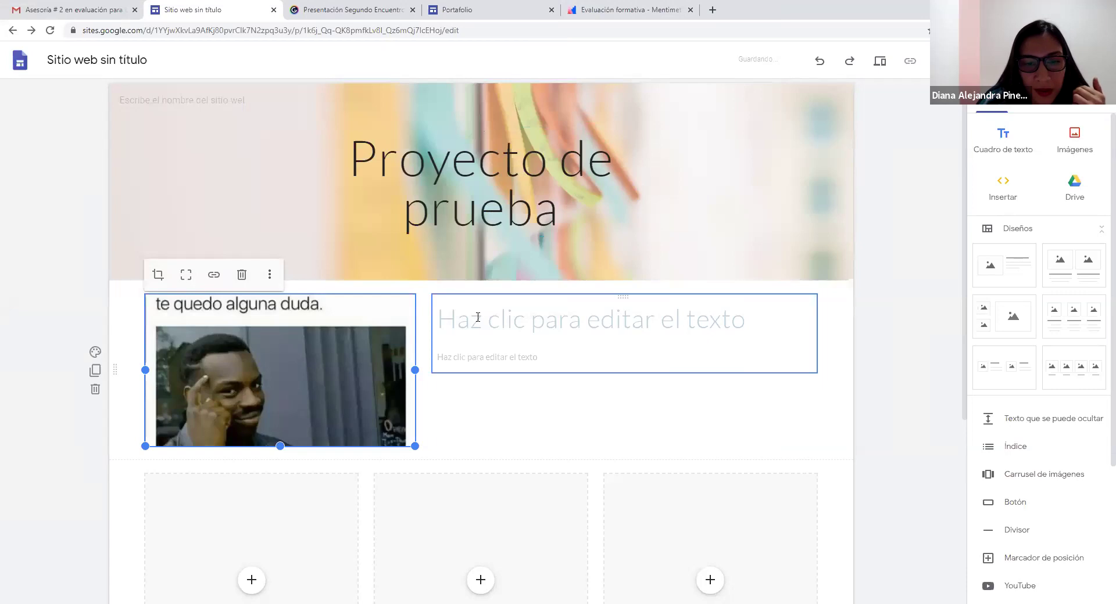
Step: Enter "Grupo 3" as the heading beside the uploaded image
left_click(478, 317)
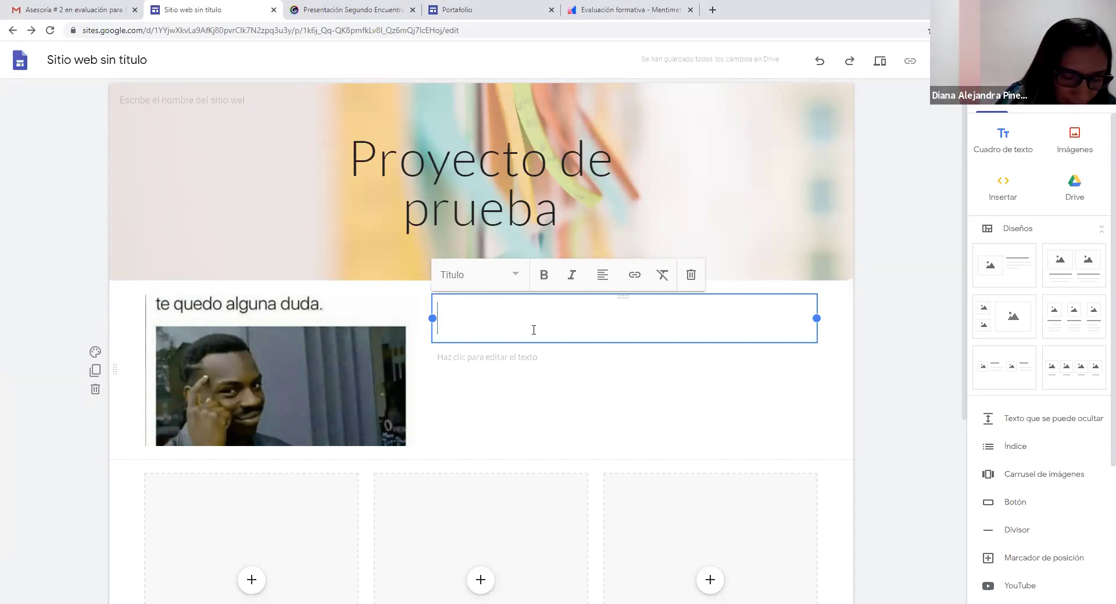
type("Grupo")
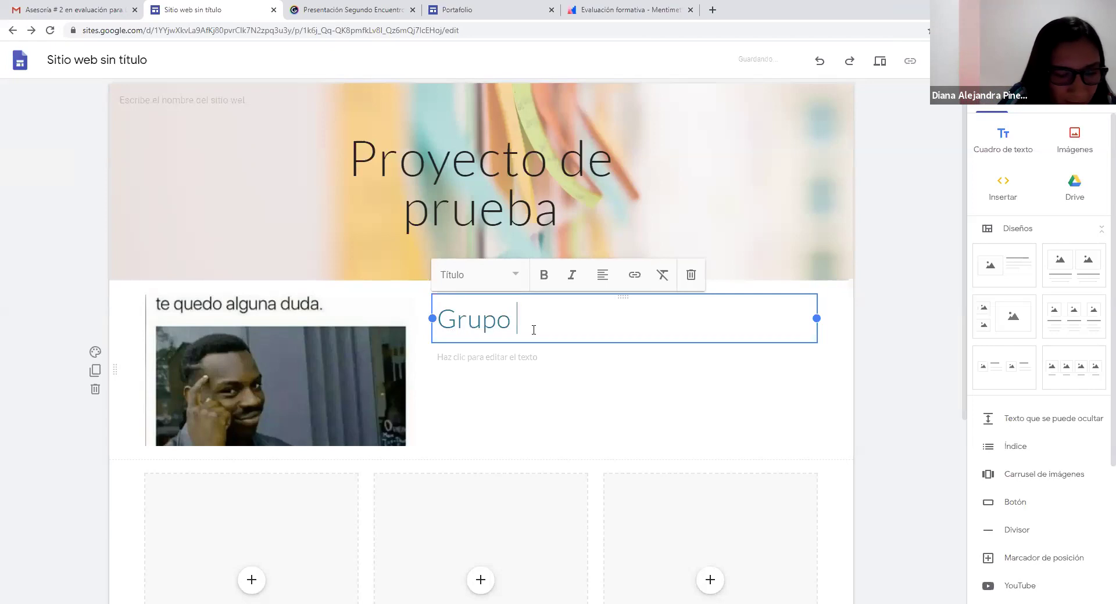
type(" 3")
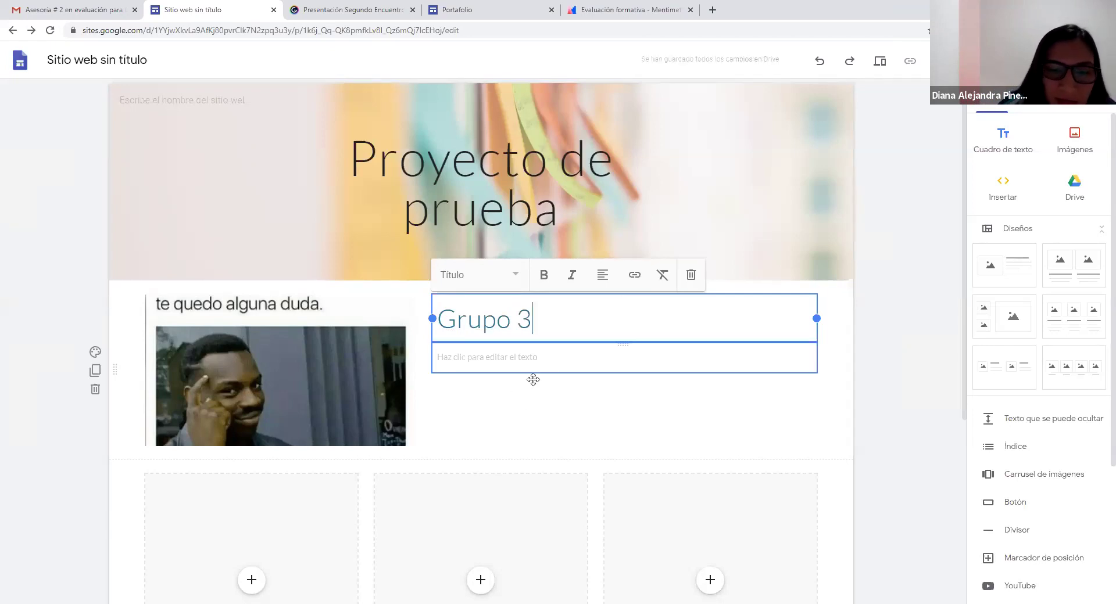
Step: Enter "Conformado por:" in the text under the Grupo 3 heading, followed by a new line
left_click(533, 379)
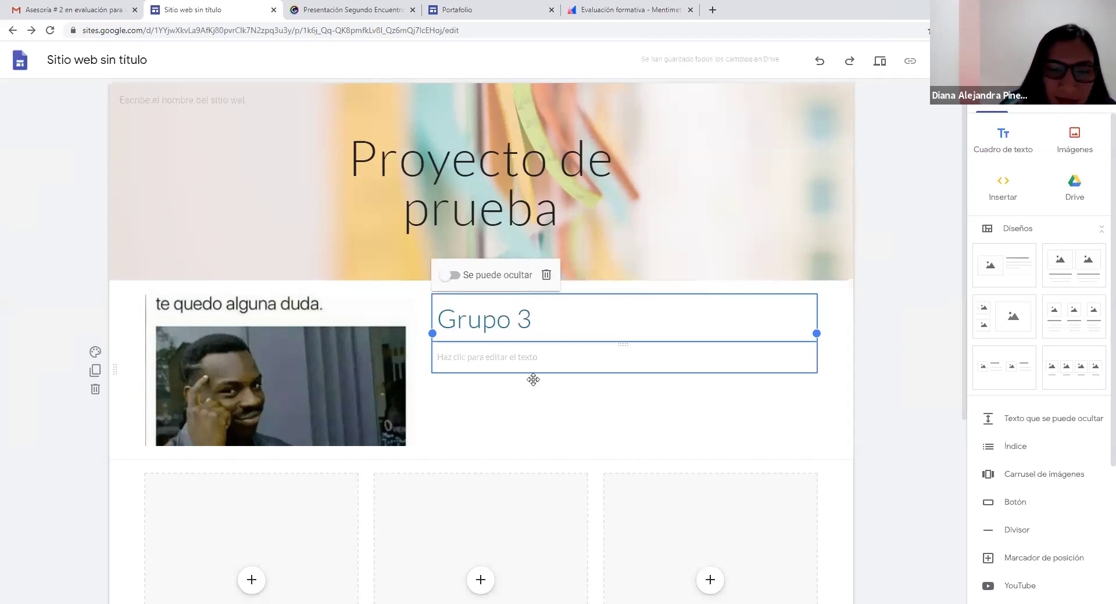
left_click(446, 352)
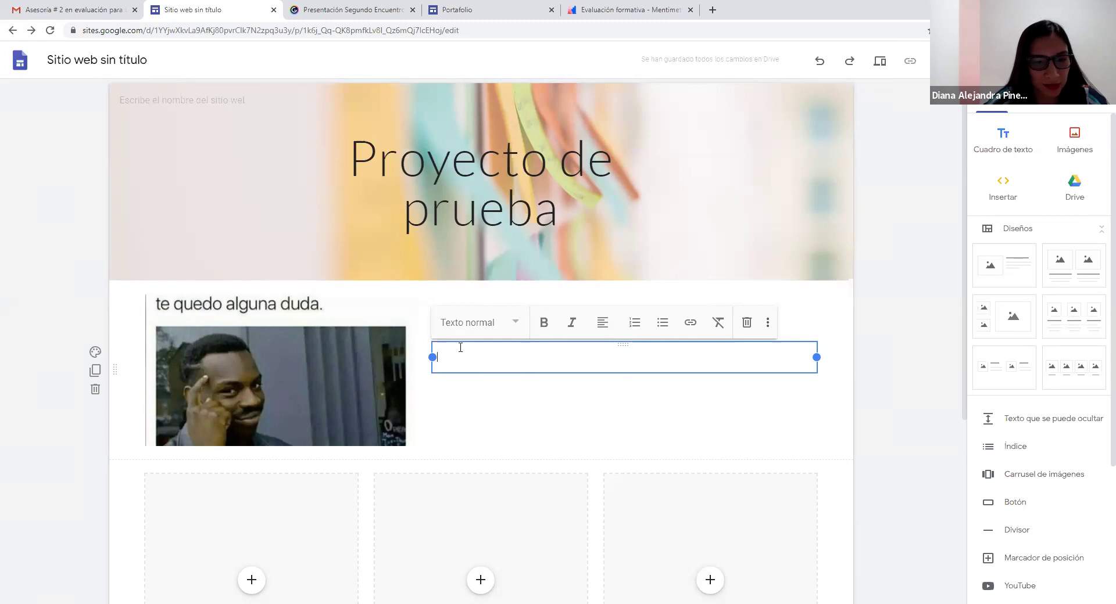
type("Con")
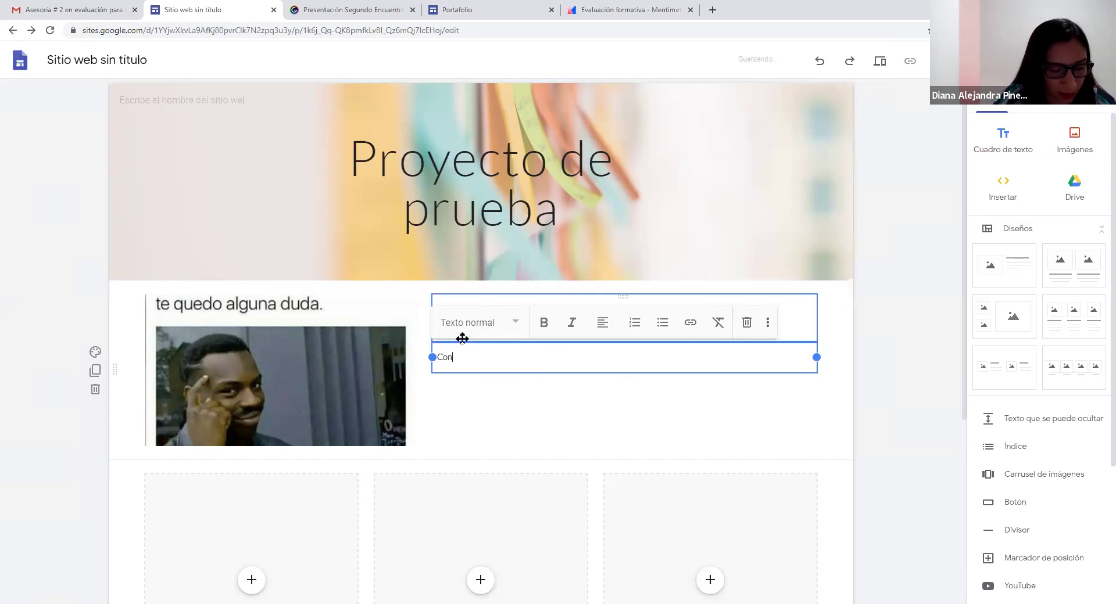
type("formado por")
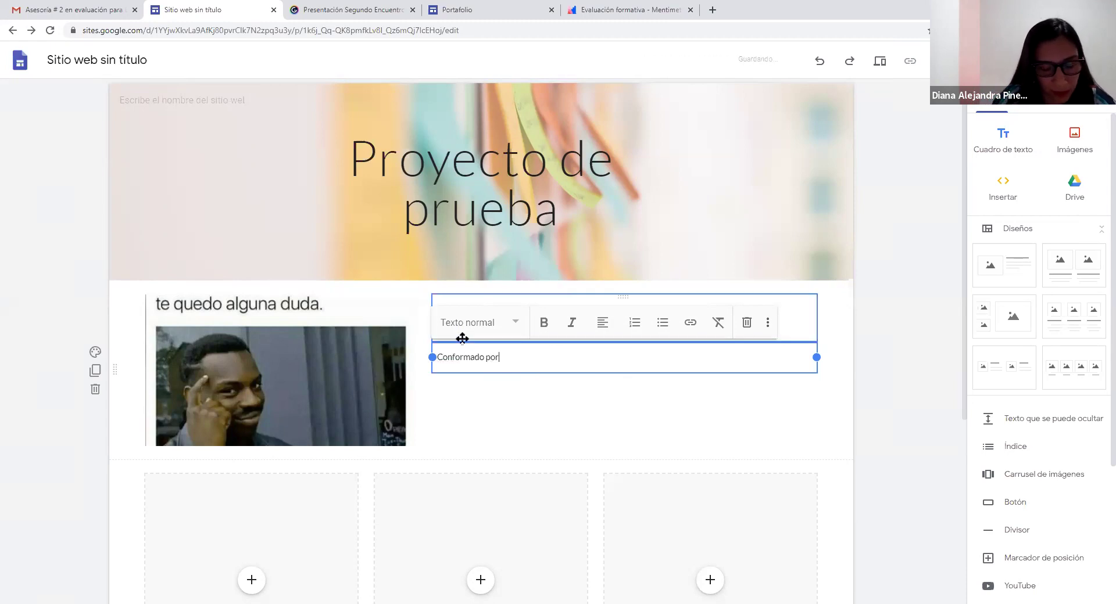
type(":")
key("Return")
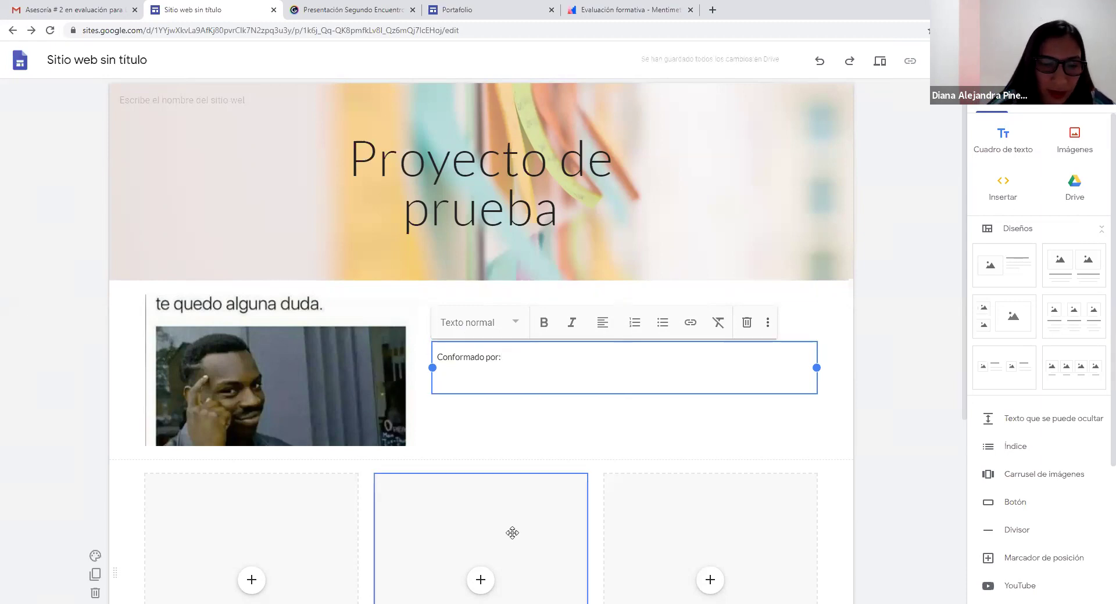
Step: Set the background of the three-column section to the gallery picture of the light grey geometric relief pattern
scroll(298, 408, "down", 5)
left_click(285, 356)
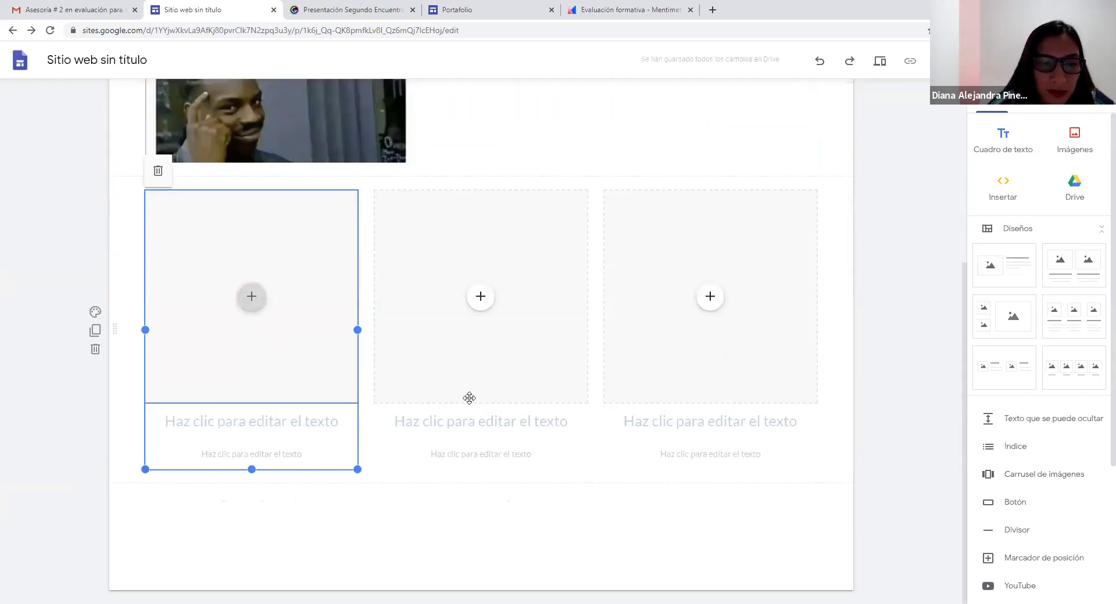
left_click(250, 297)
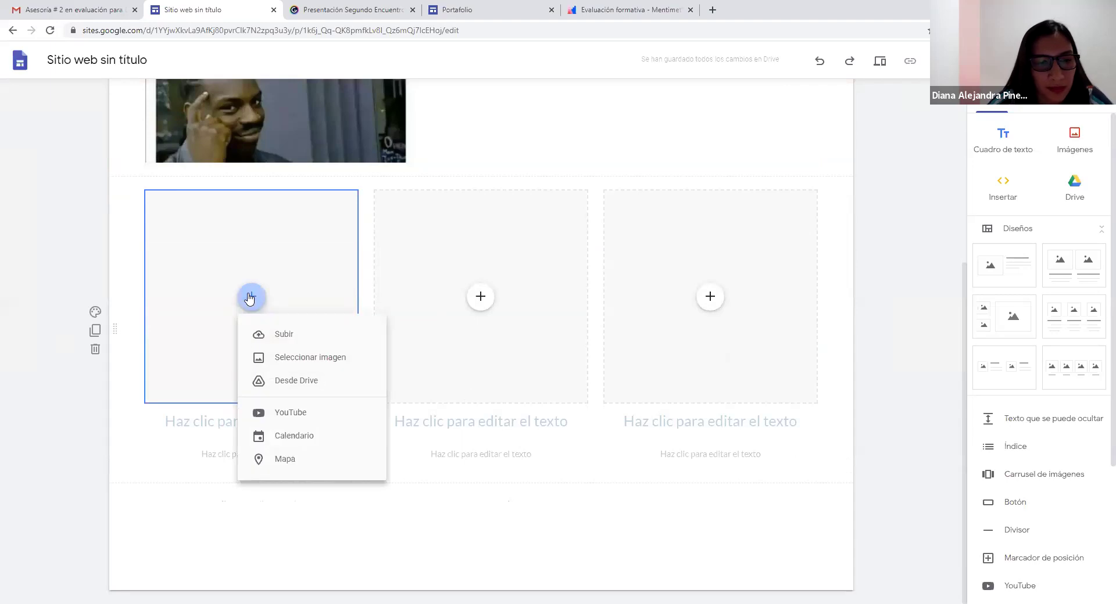
left_click(94, 315)
left_click(94, 316)
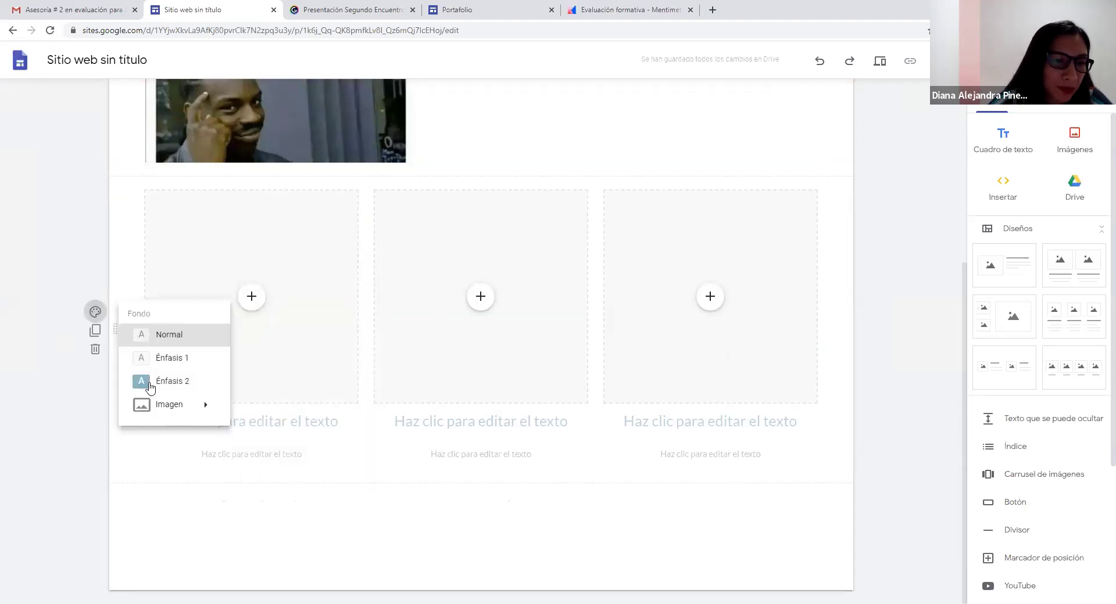
mouse_move(167, 411)
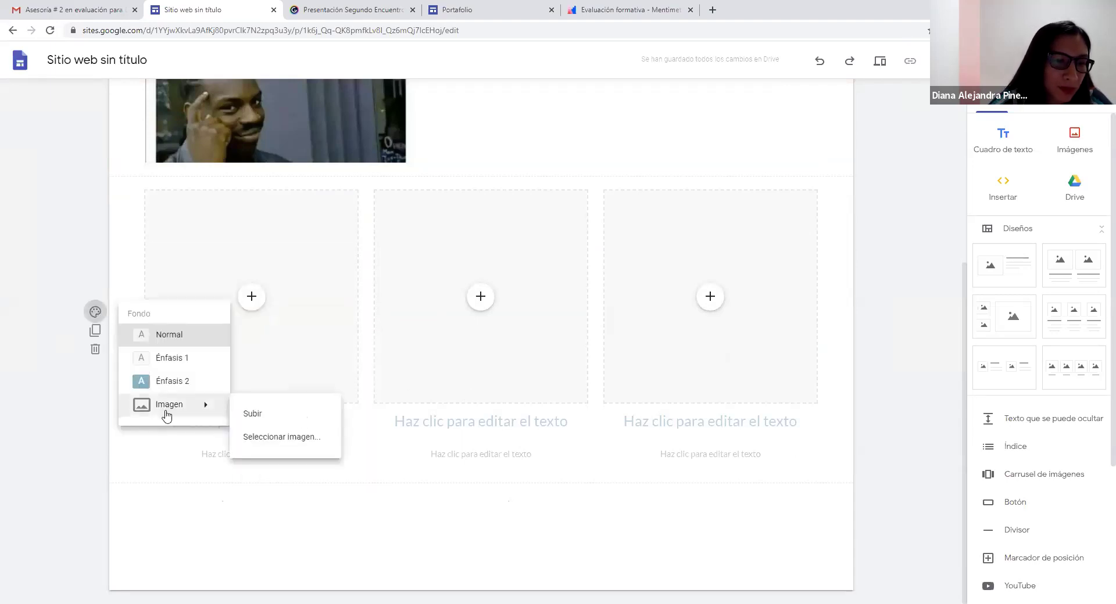
left_click(254, 445)
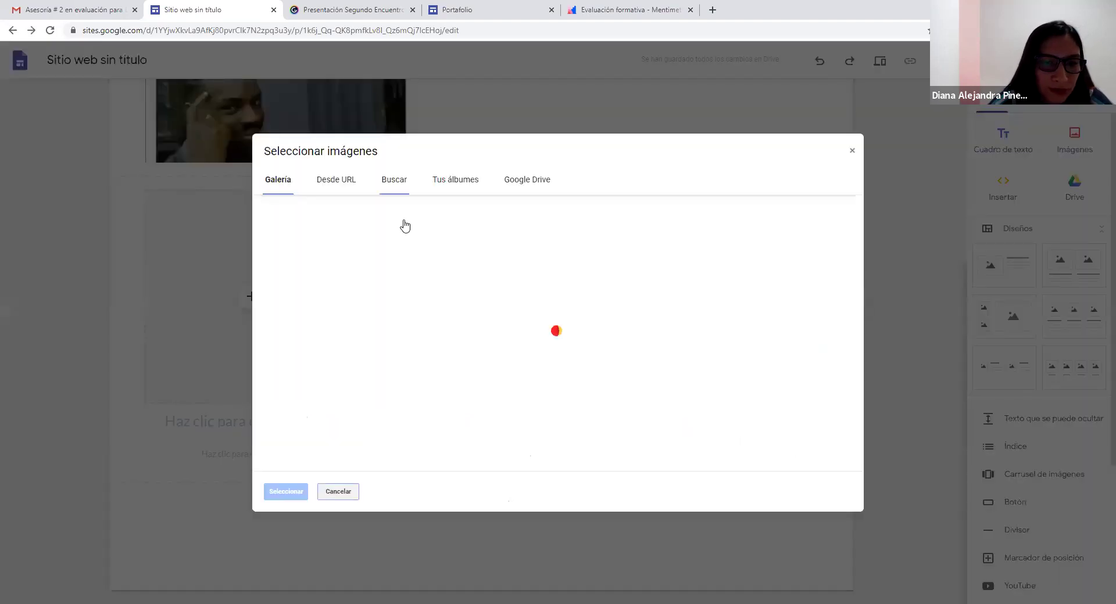
left_click(533, 395)
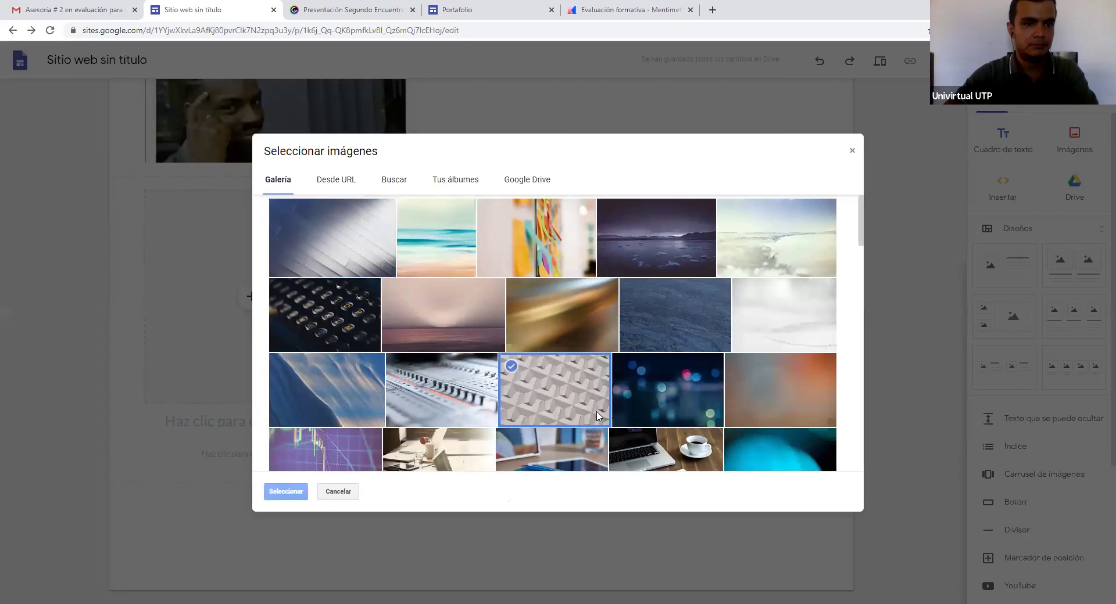
left_click(286, 492)
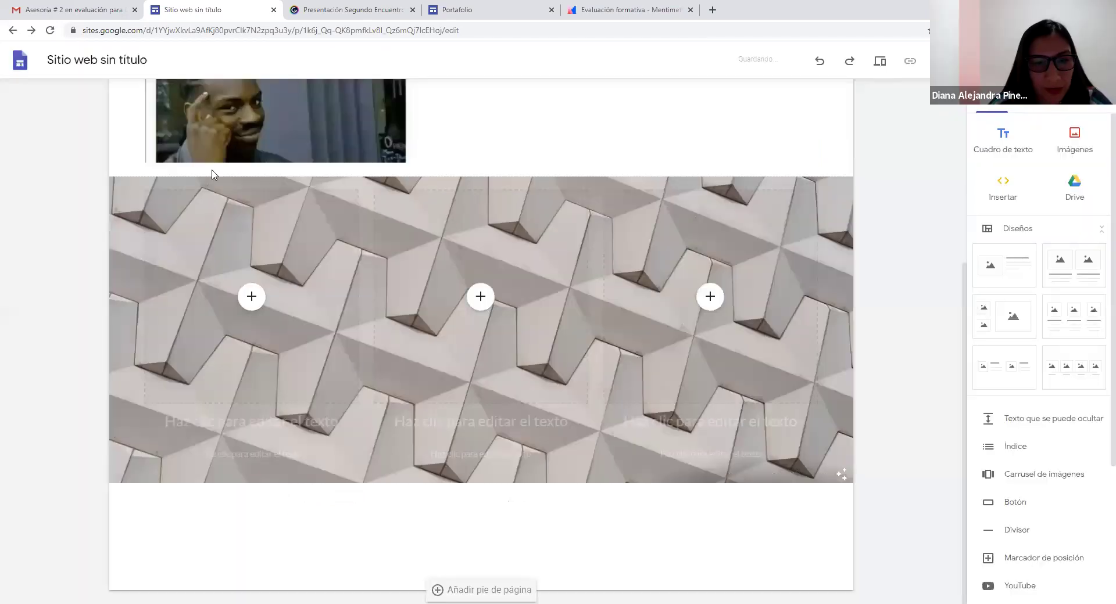
Step: Fill the first column's image placeholder with a classroom photo found through a Google image search for "Grupo de estudiantes"
left_click(252, 297)
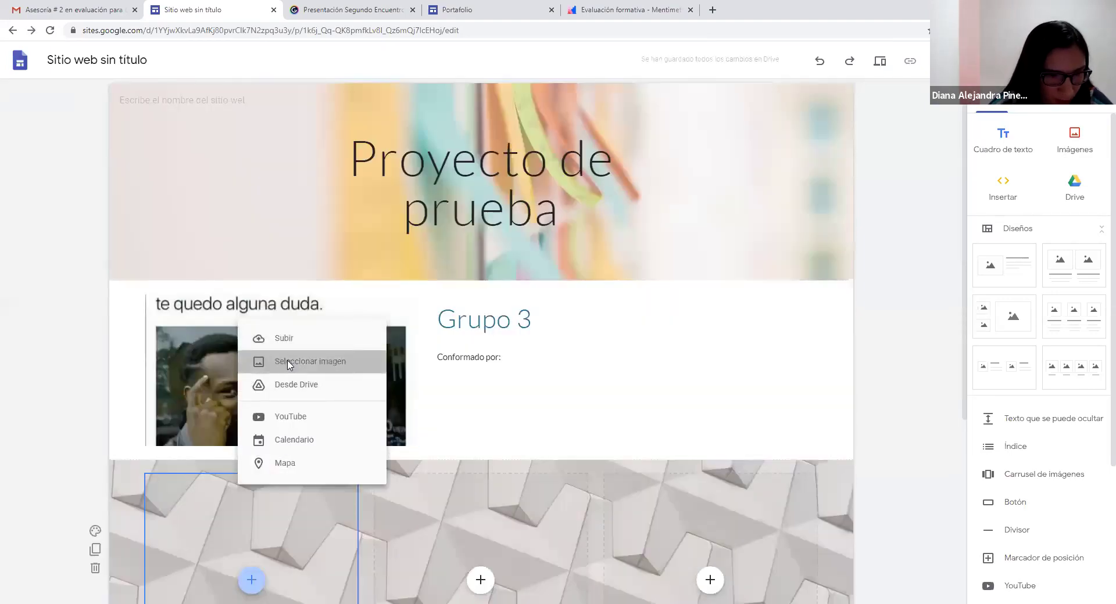
left_click(289, 364)
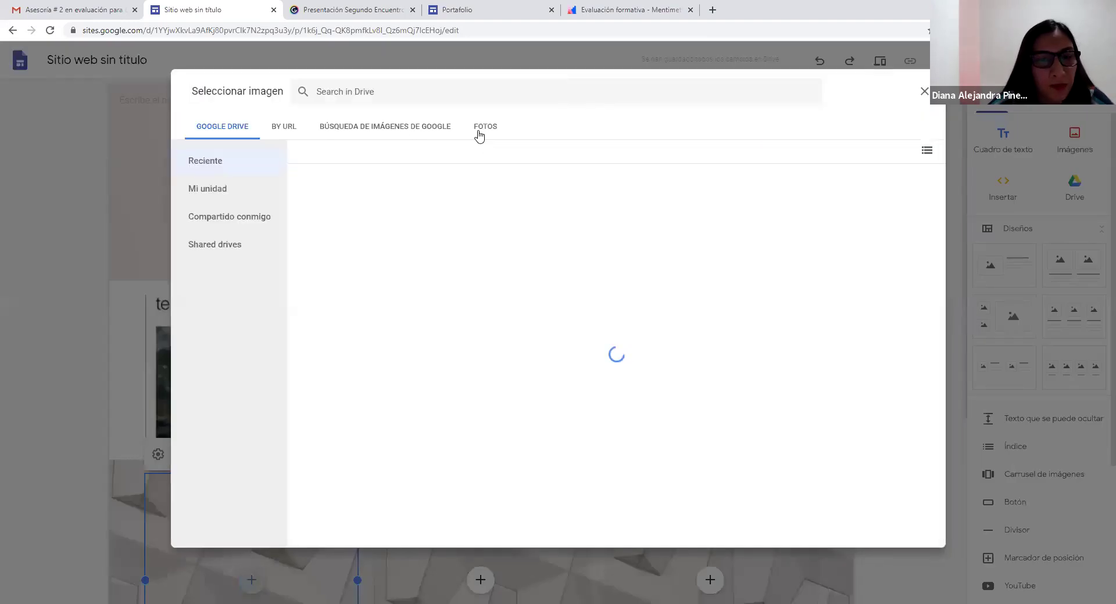
left_click(429, 135)
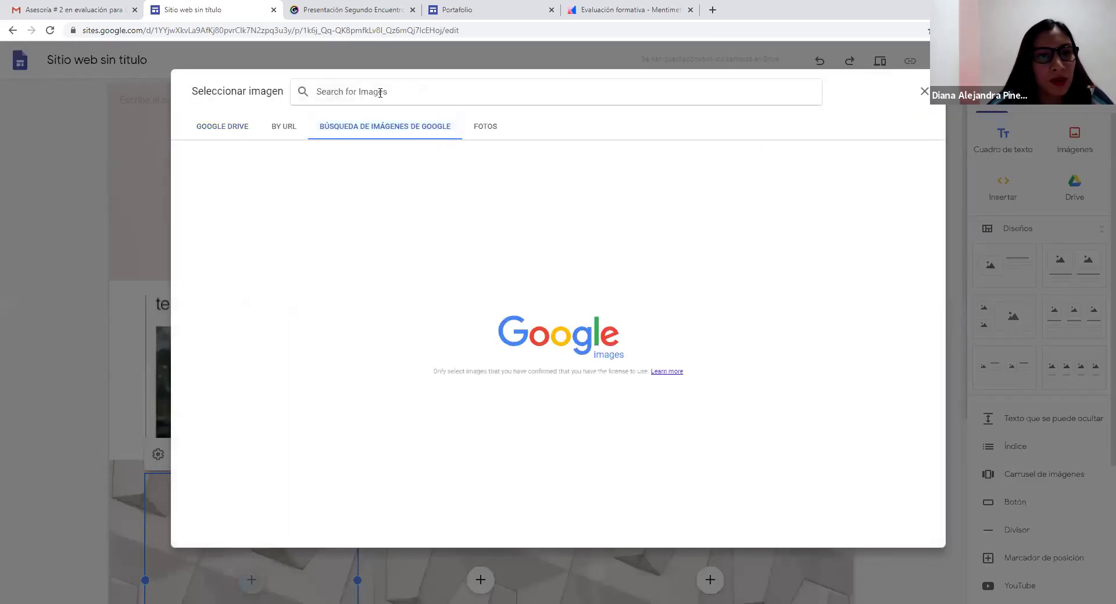
type("GRupo")
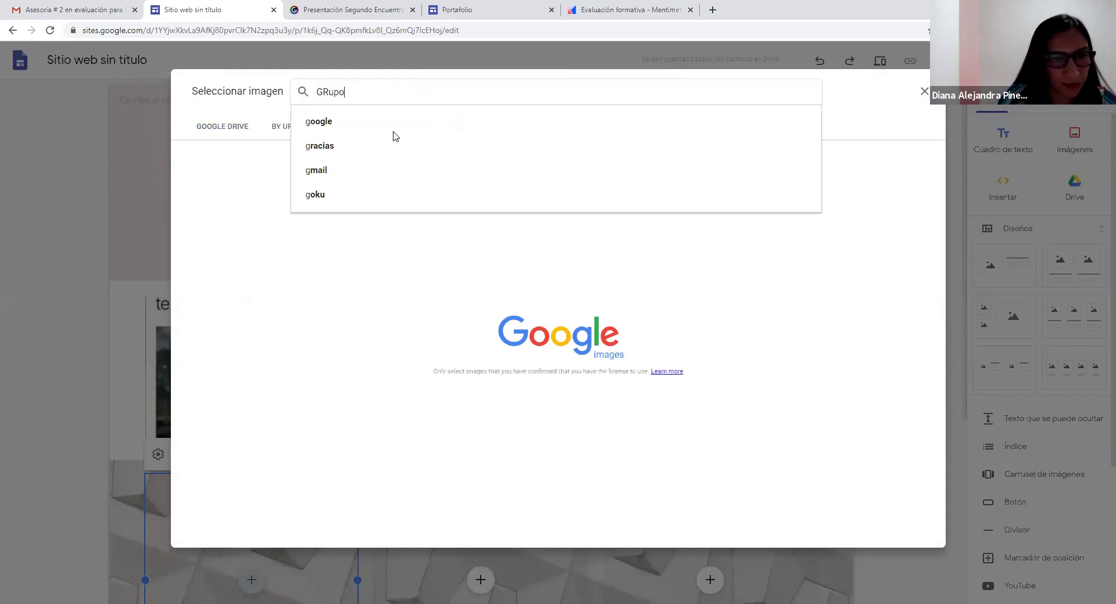
key("BackSpace")
key("BackSpace")
key("BackSpace")
key("BackSpace")
key("BackSpace")
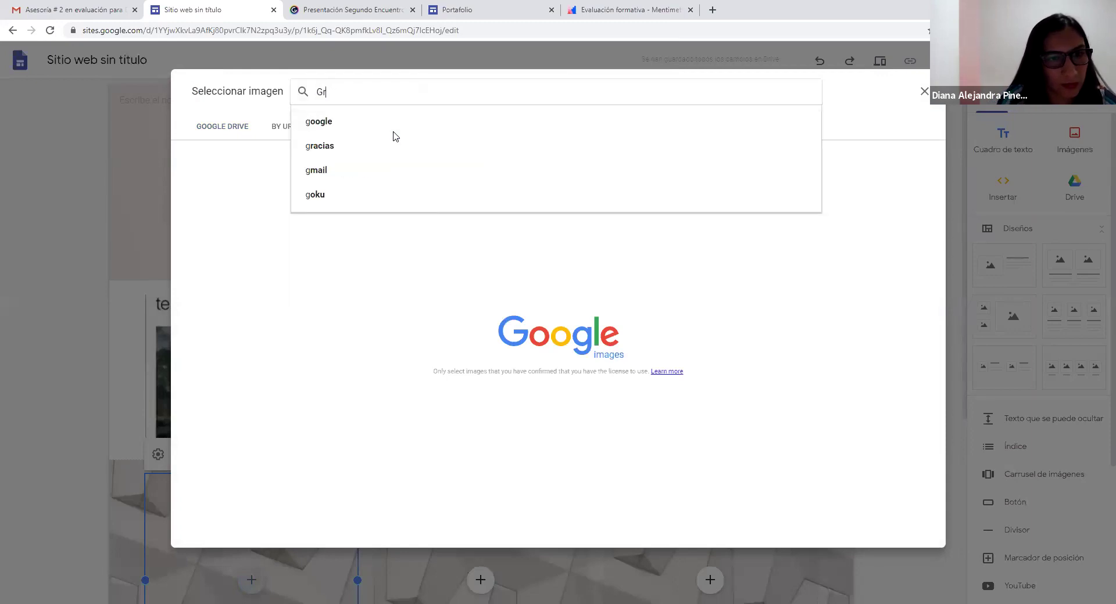
type("rupo de estudiantes")
key("Return")
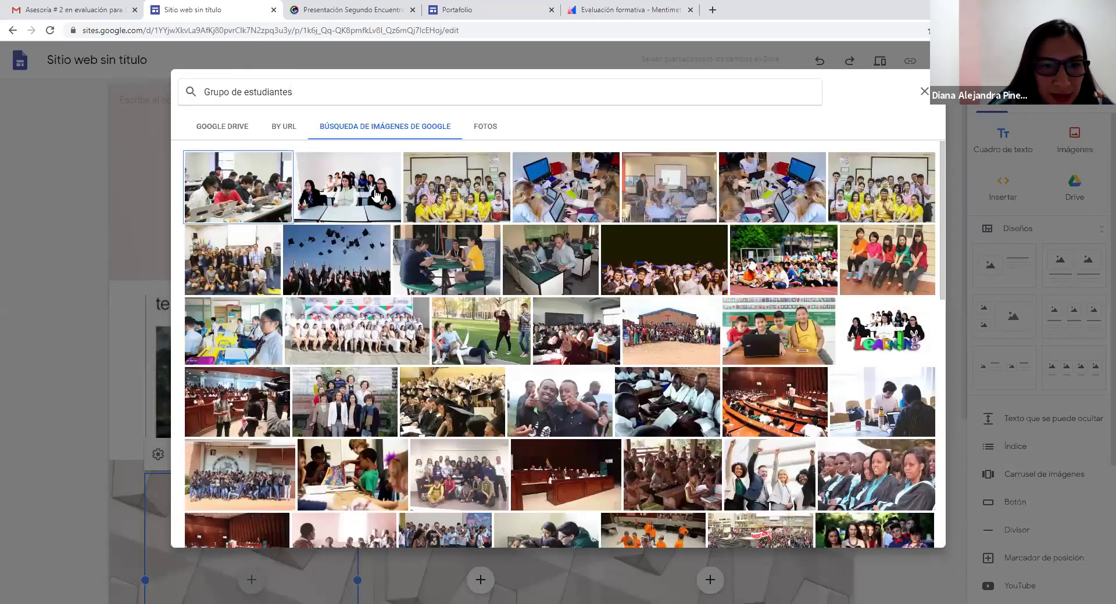
left_click(357, 197)
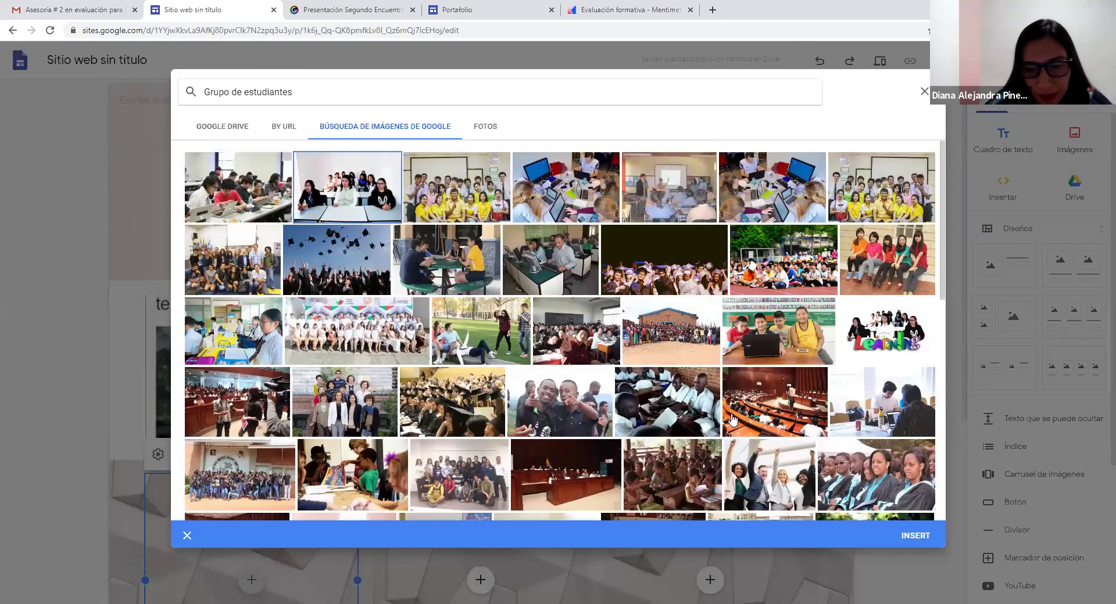
left_click(916, 534)
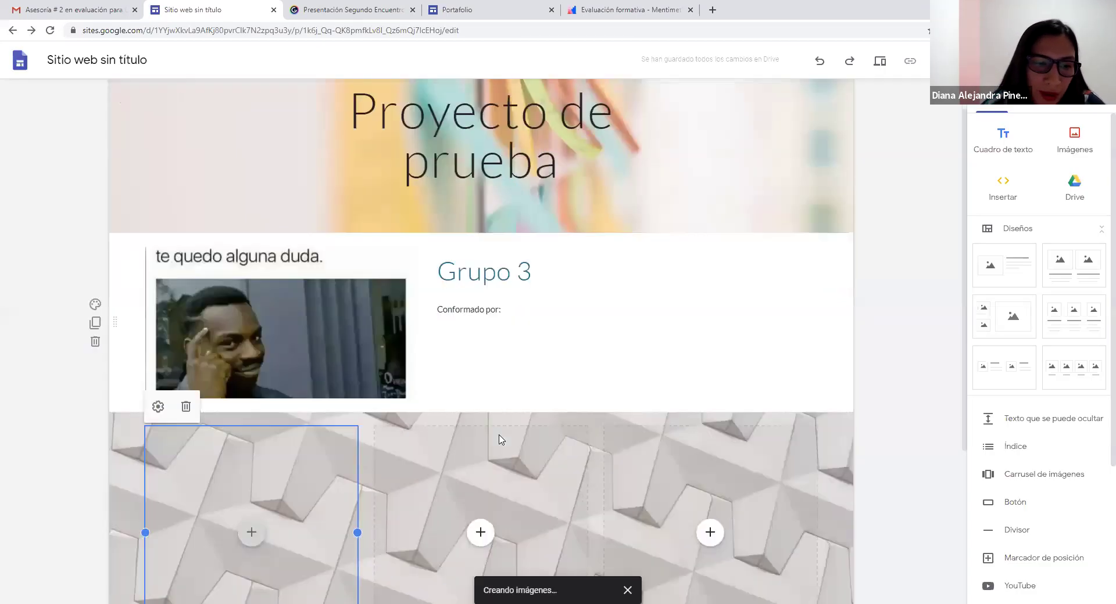
Step: Enter "Análisis del problema" as the heading under the first column's student photo
scroll(498, 440, "down", 4)
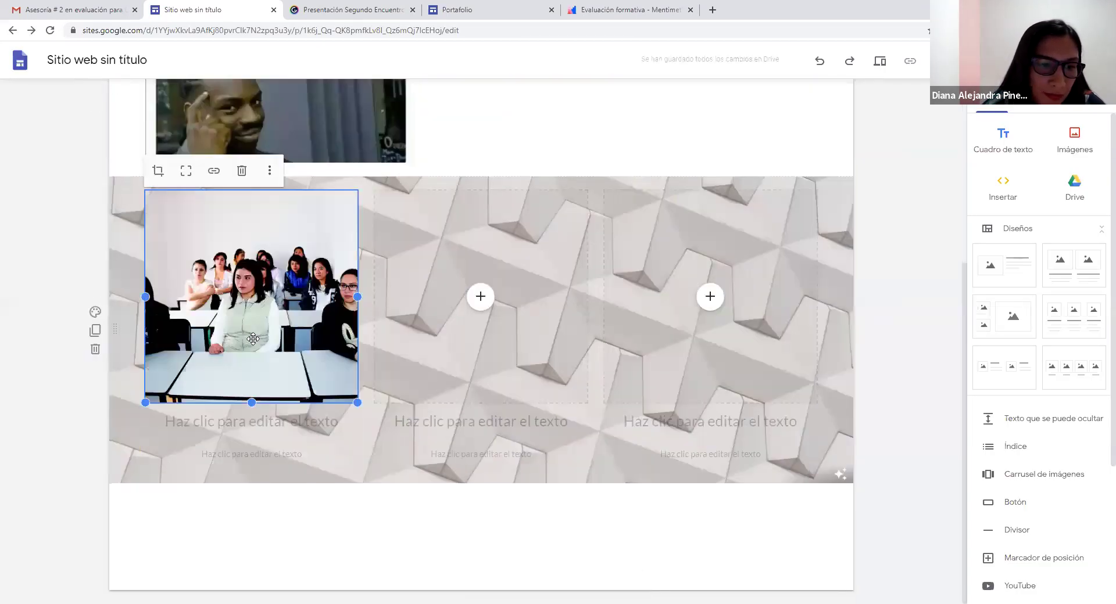
left_click(292, 433)
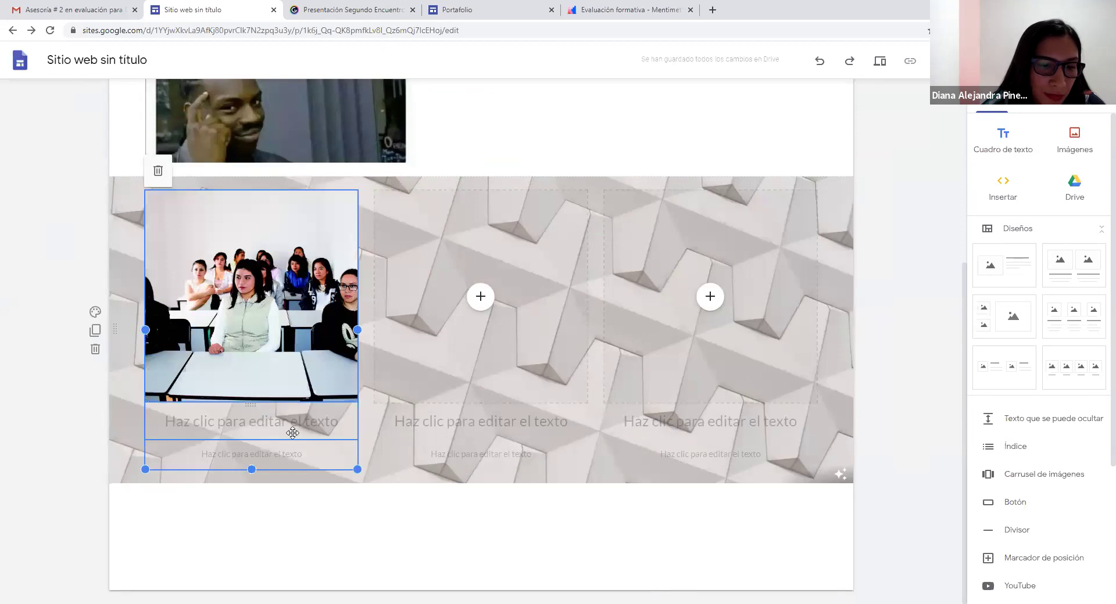
left_click(291, 433)
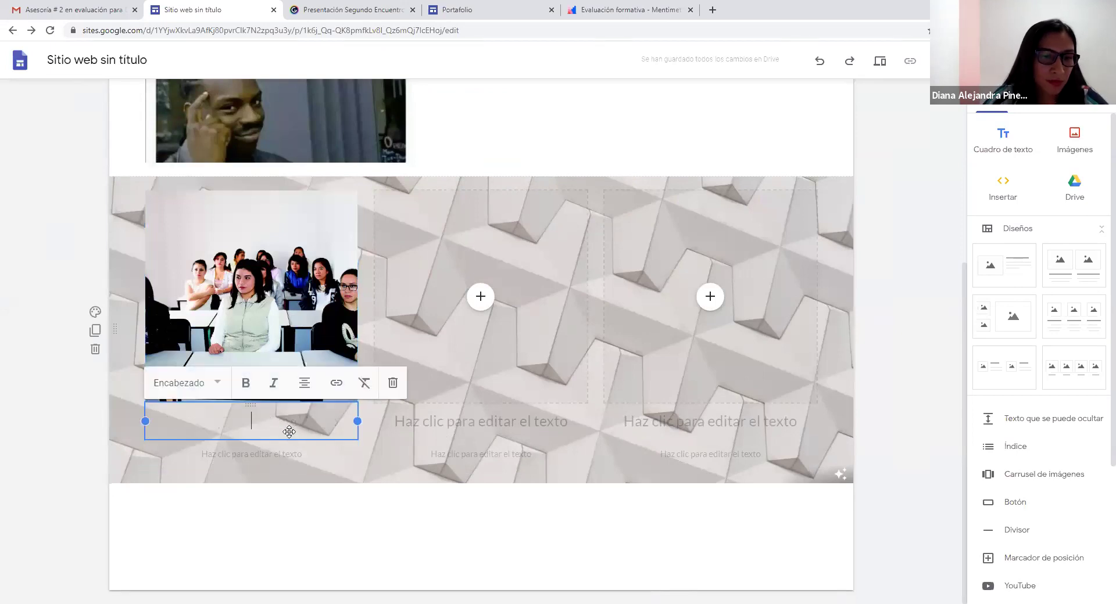
type("Aná")
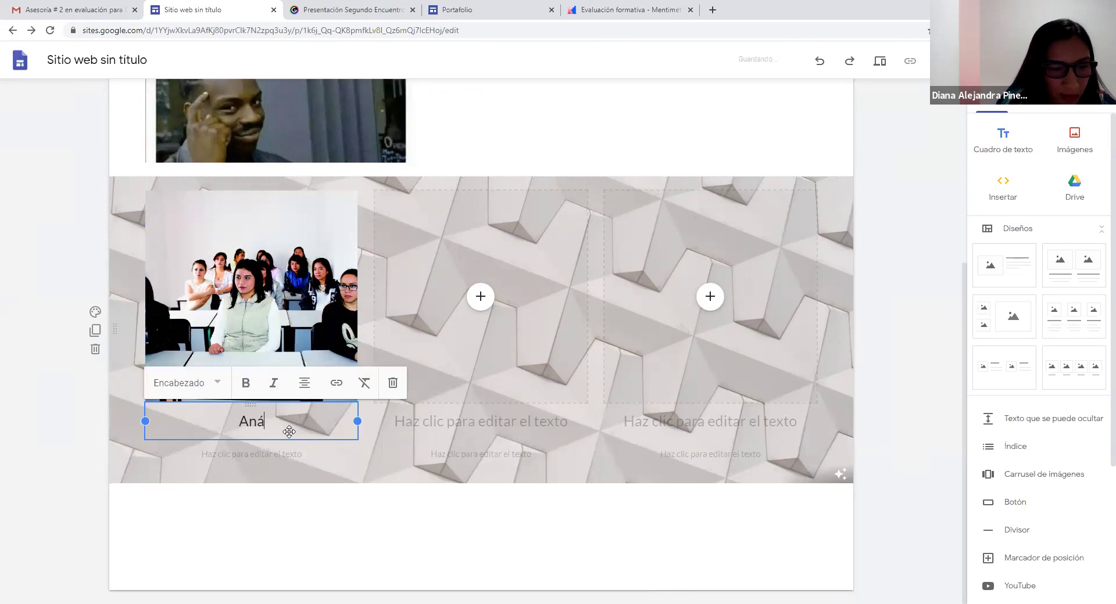
type("lisis del problema")
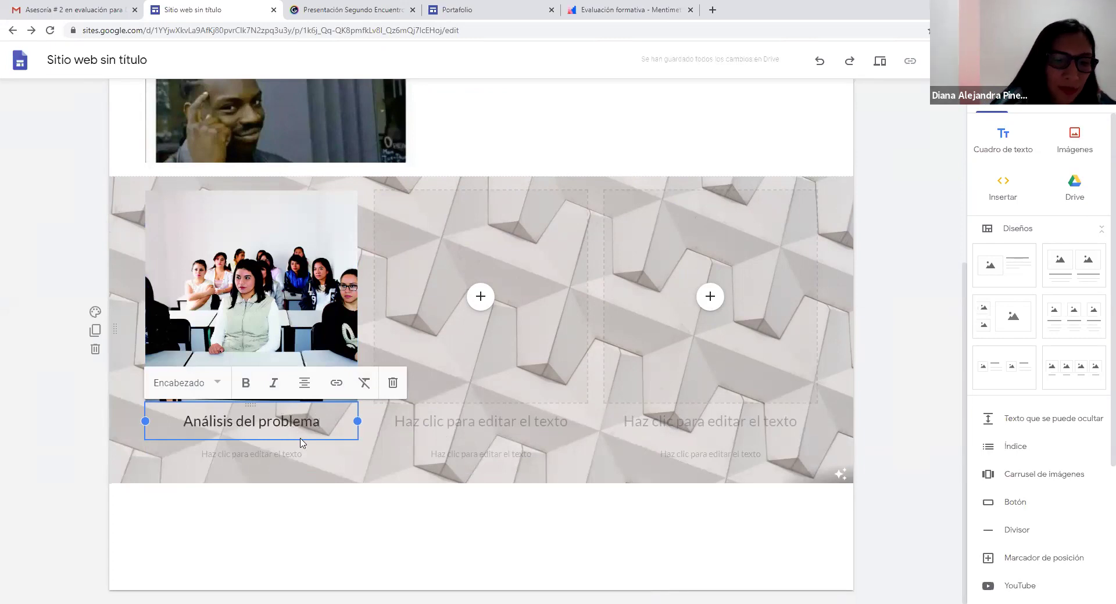
key("Escape")
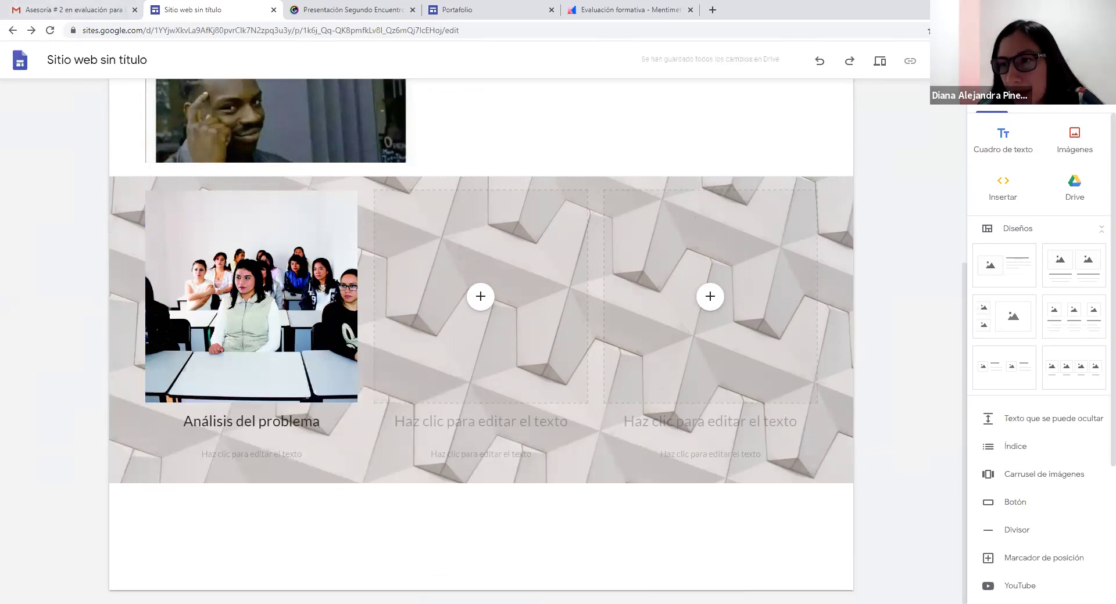
Step: Add a new page named "Recopilación de la información" to the site
left_click(1042, 105)
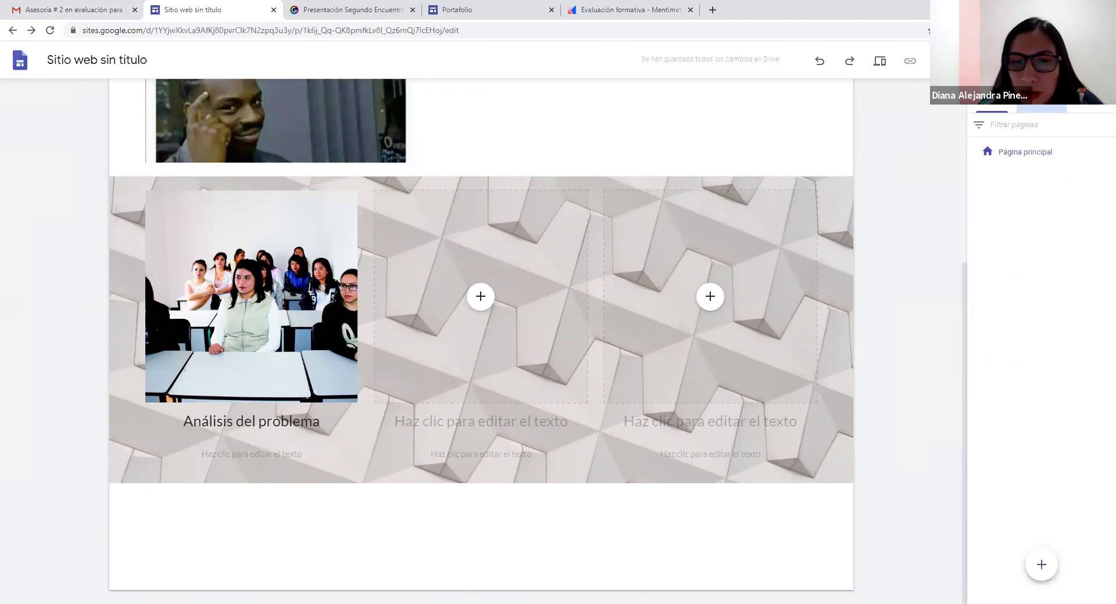
scroll(538, 164, "up", 5)
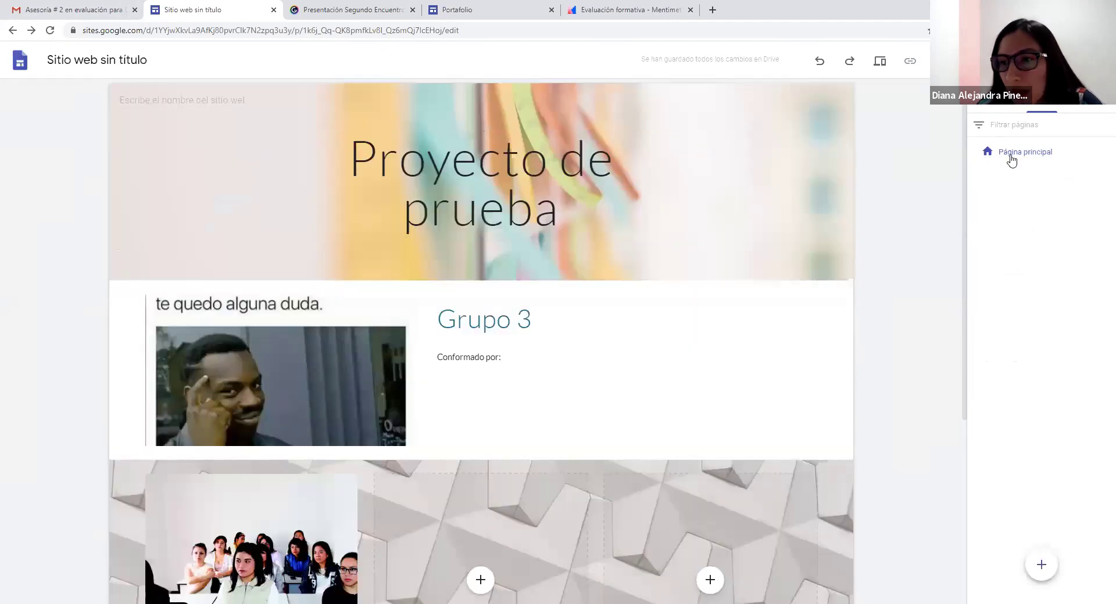
mouse_move(1040, 572)
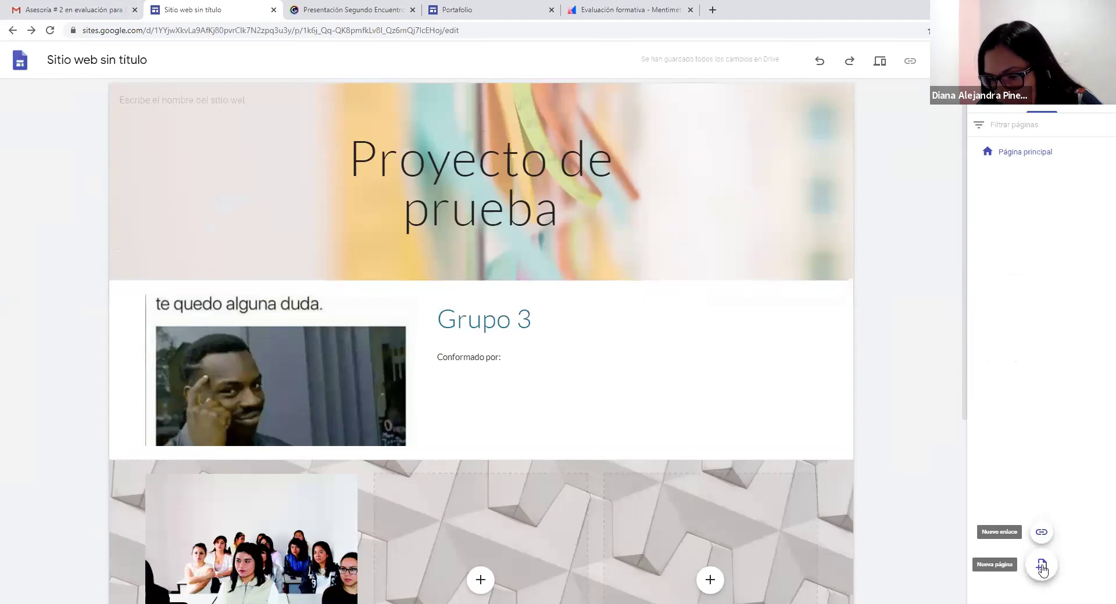
left_click(1041, 567)
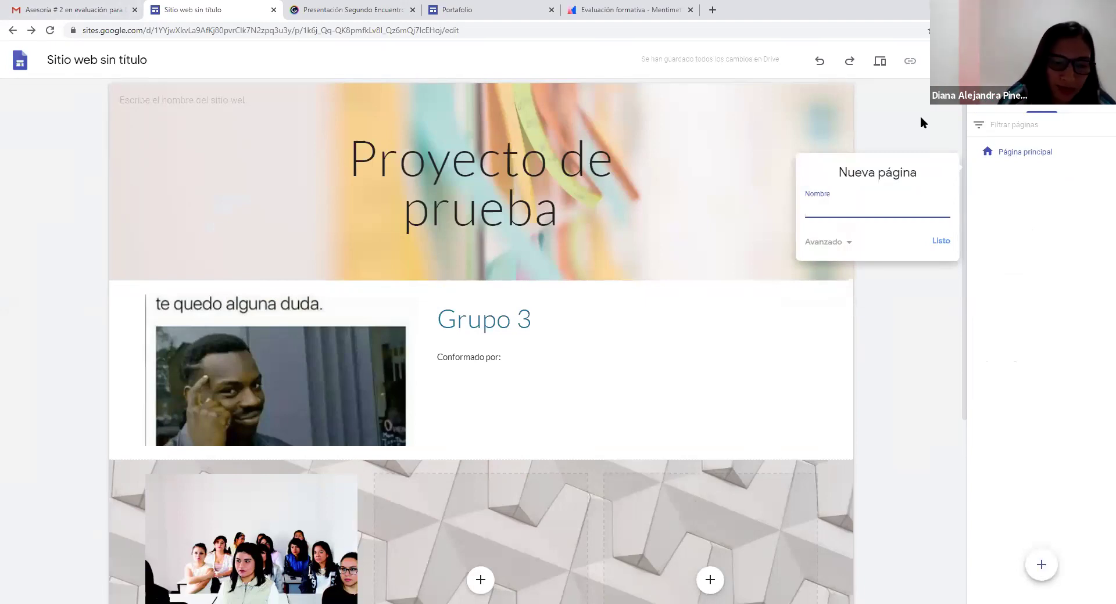
type("Recopila")
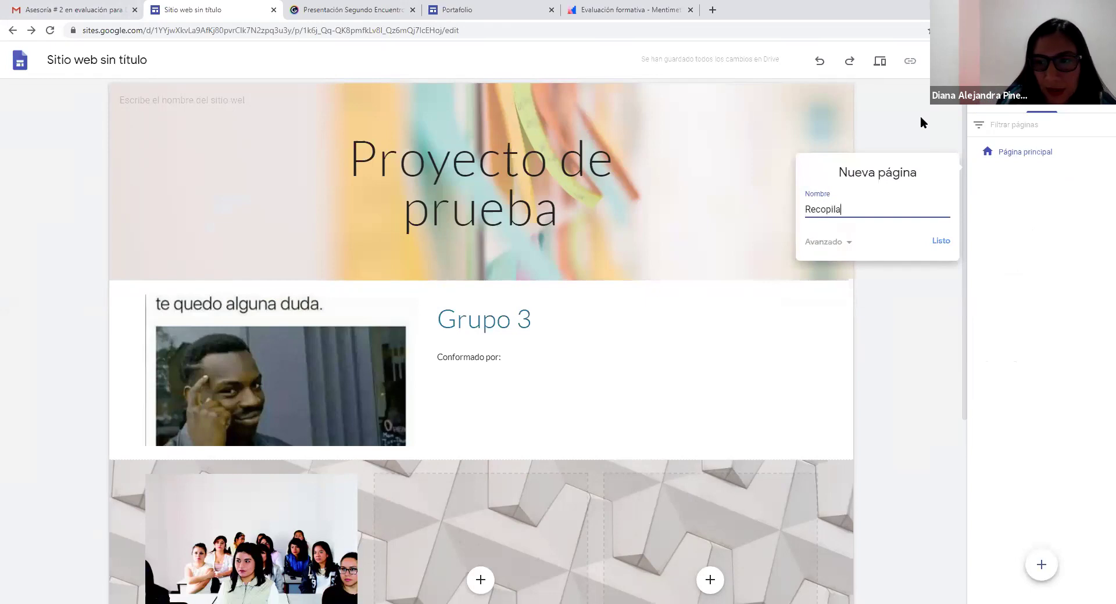
type("ción d")
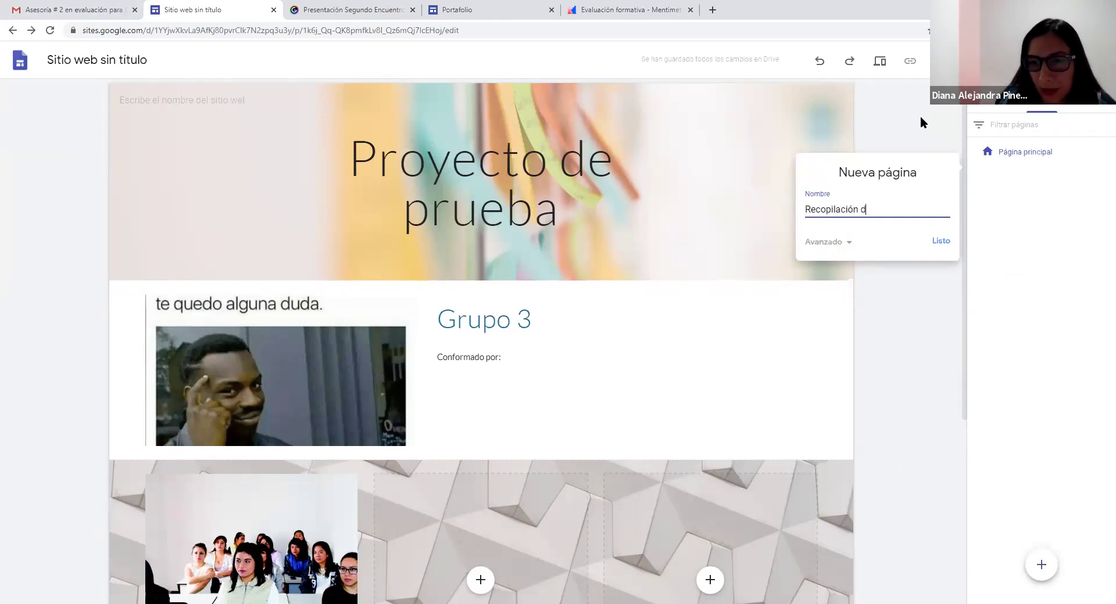
type("e la información")
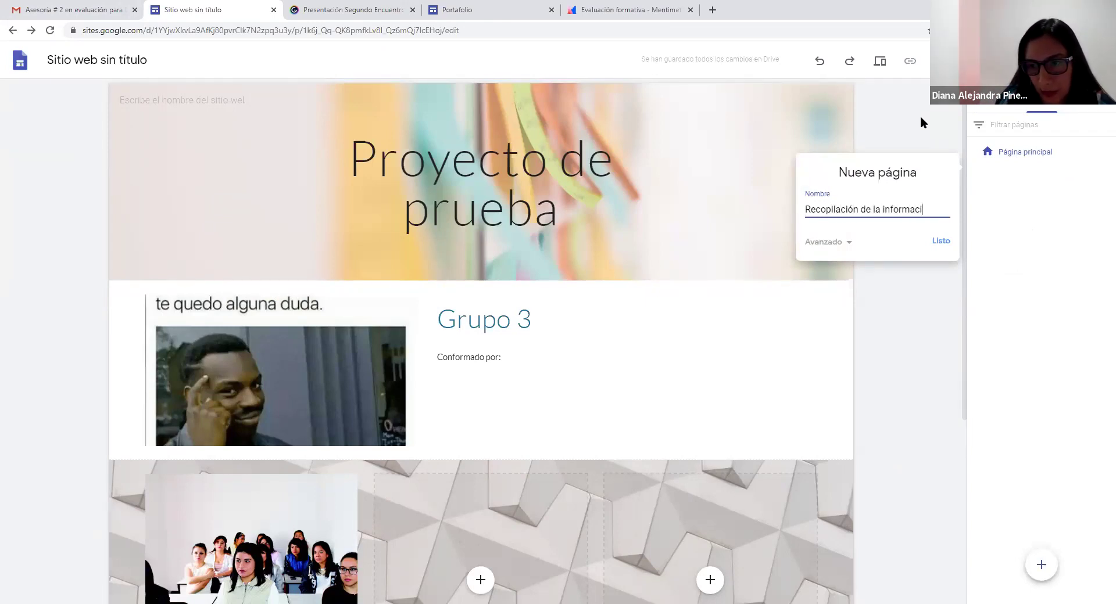
left_click(937, 245)
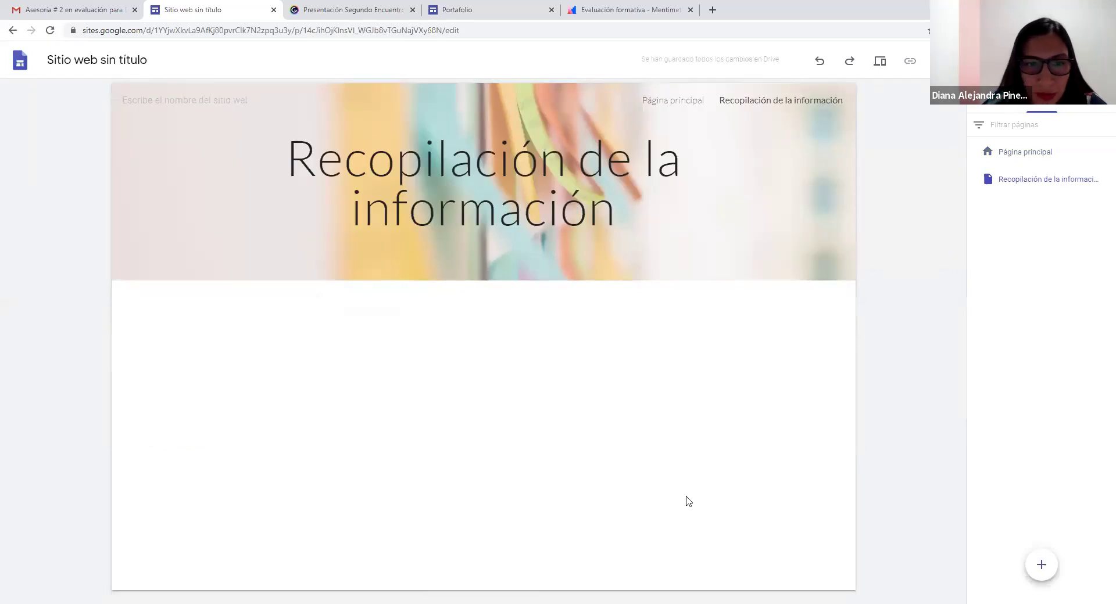
Step: Apply the Uniforme theme to the site, with its yellow accent colour
left_click(225, 169)
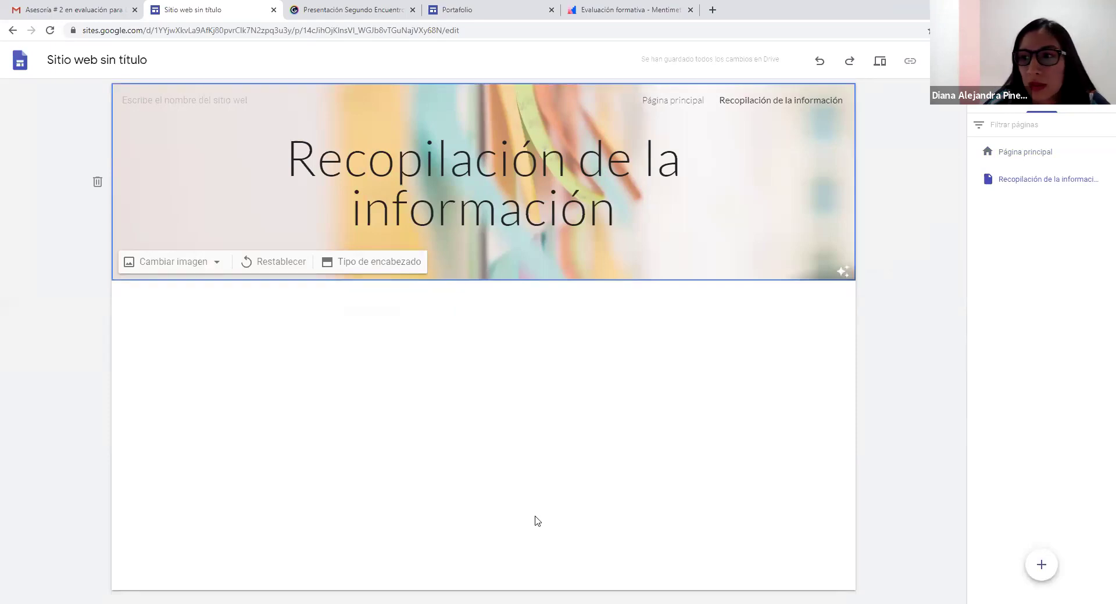
left_click(1091, 108)
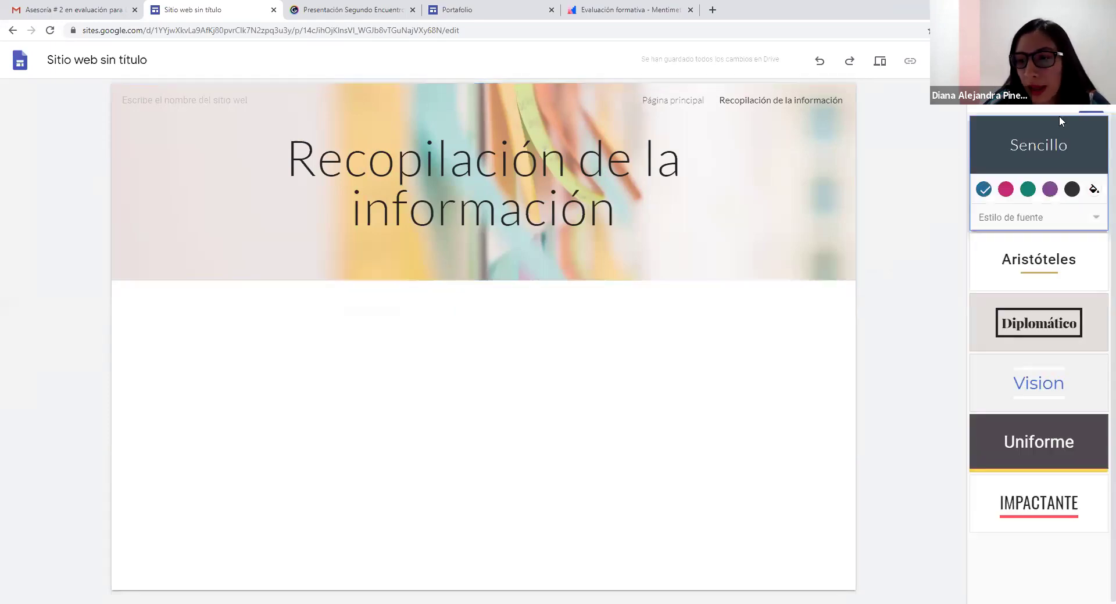
left_click(1028, 440)
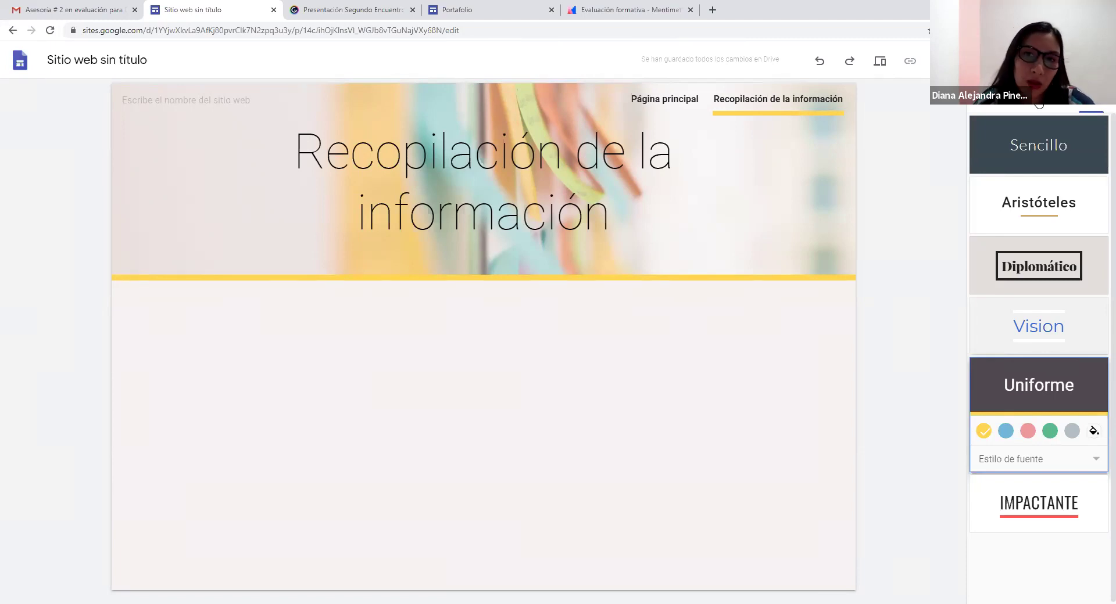
Step: Insert the YouTube video "5 PROYECTOS ECOLÓGICOS INNOVADORES" below the page header, found by searching for "Proyectos ambientales"
left_click(1039, 106)
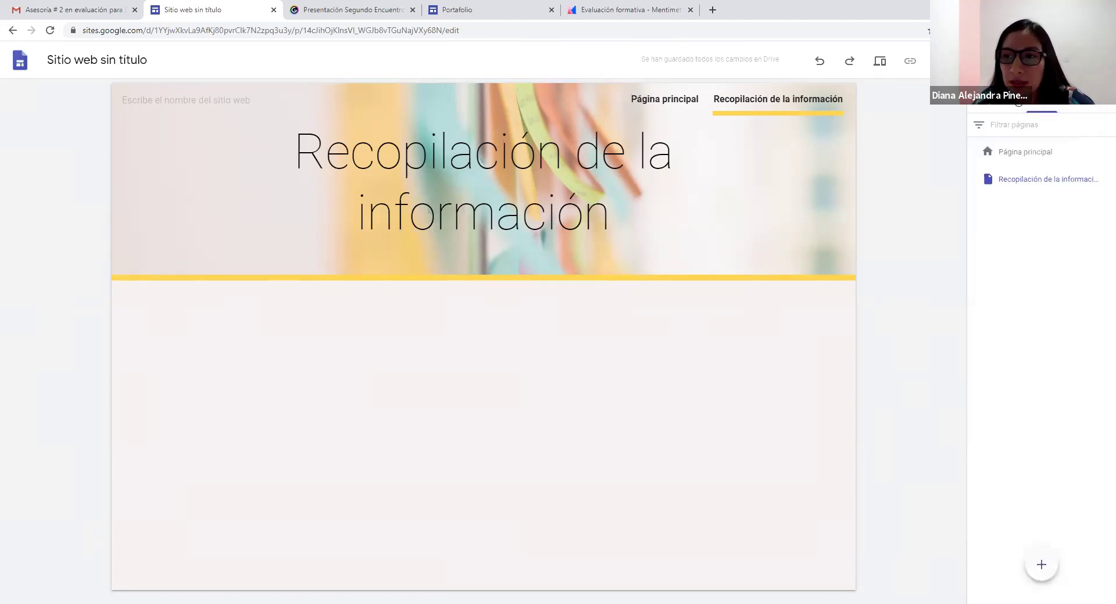
left_click(992, 106)
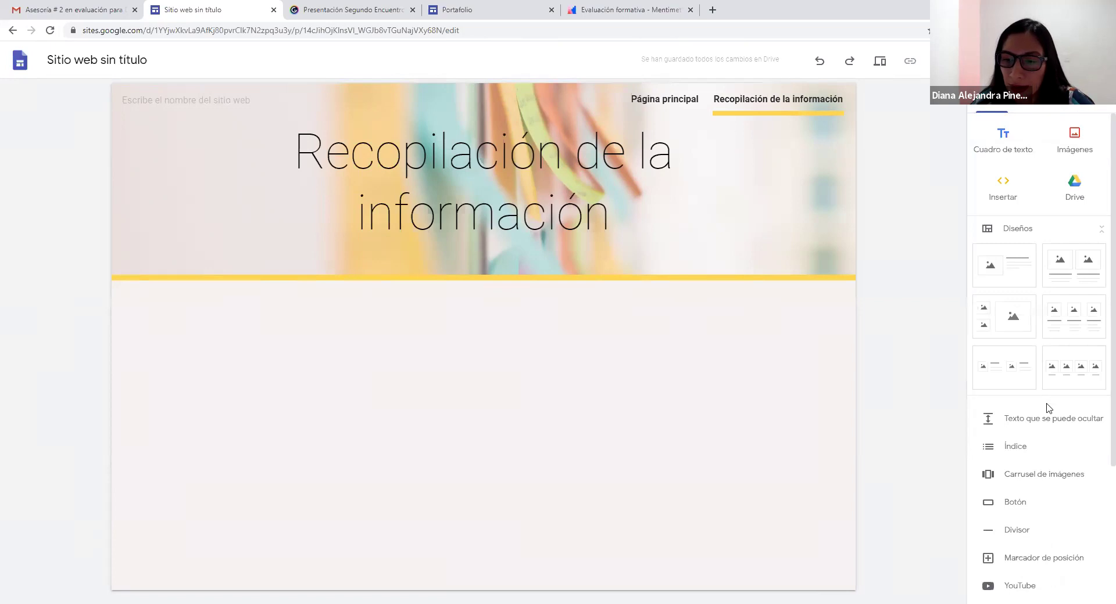
scroll(1046, 418, "down", 3)
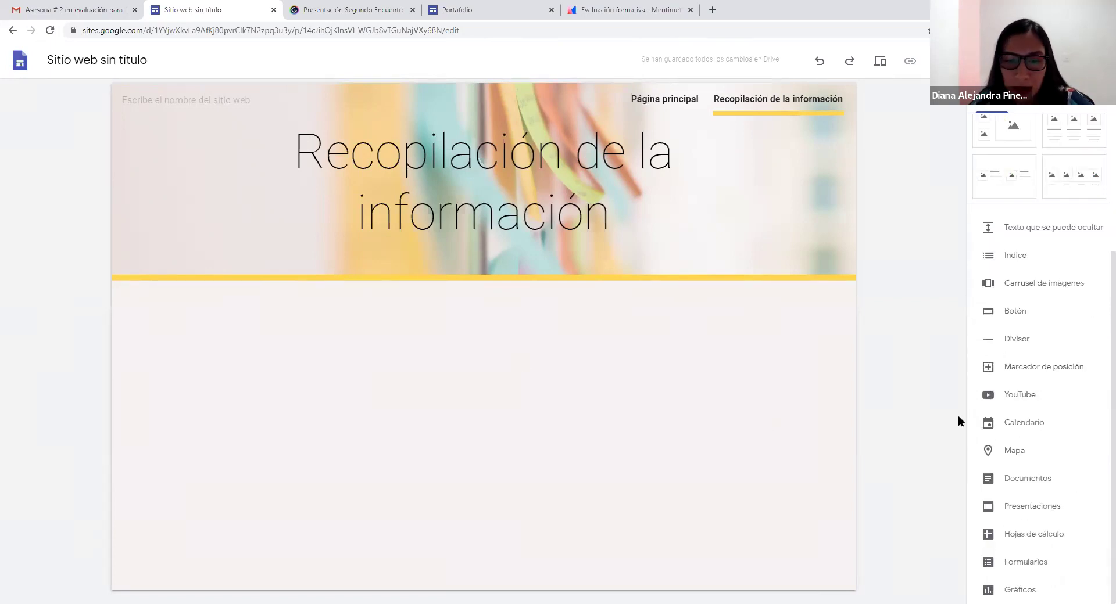
left_click(1017, 394)
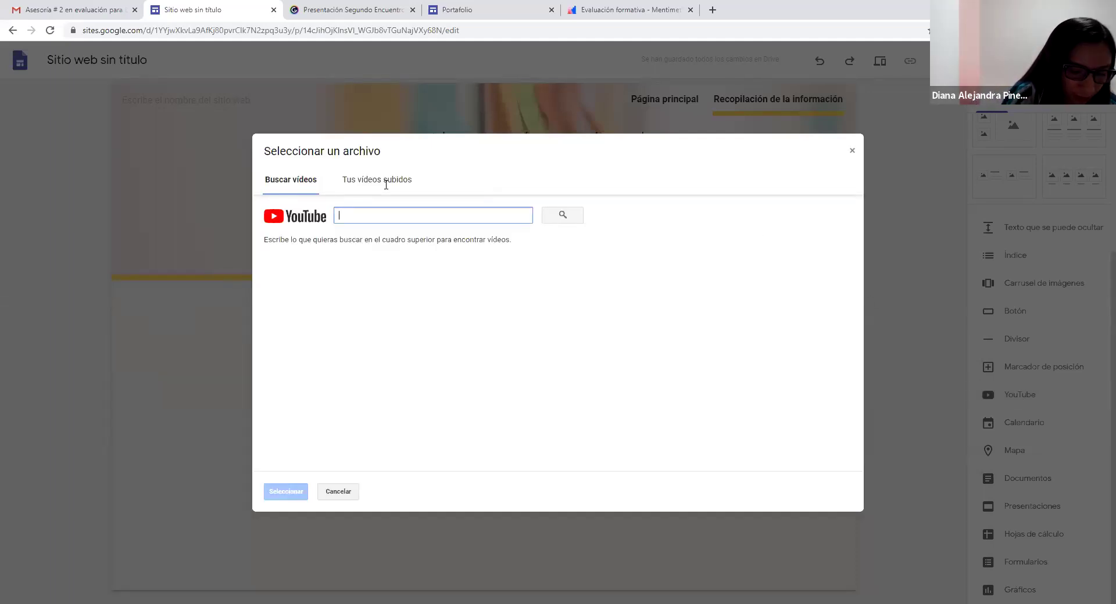
type("Pryect")
key("BackSpace")
key("BackSpace")
type("oyectos ambientales")
key("Return")
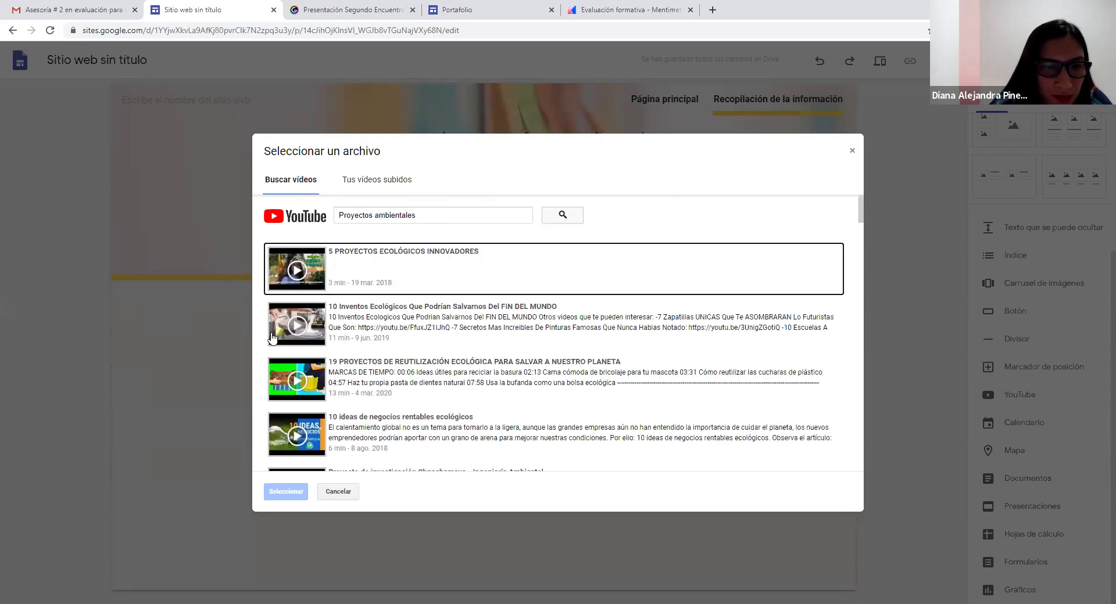
left_click(309, 269)
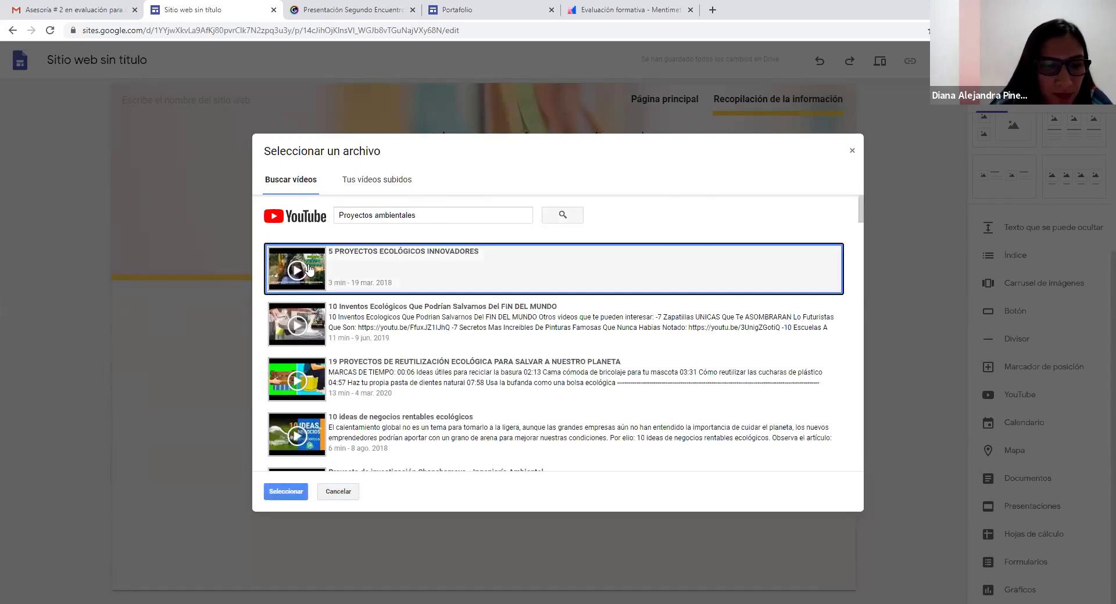
left_click(284, 492)
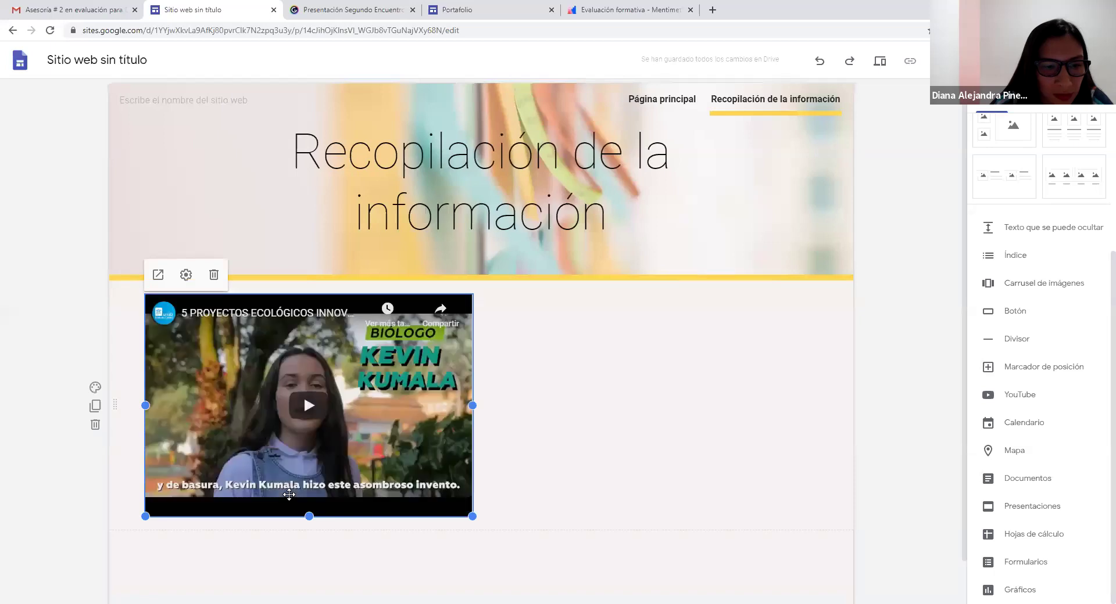
scroll(557, 362, "down", 1)
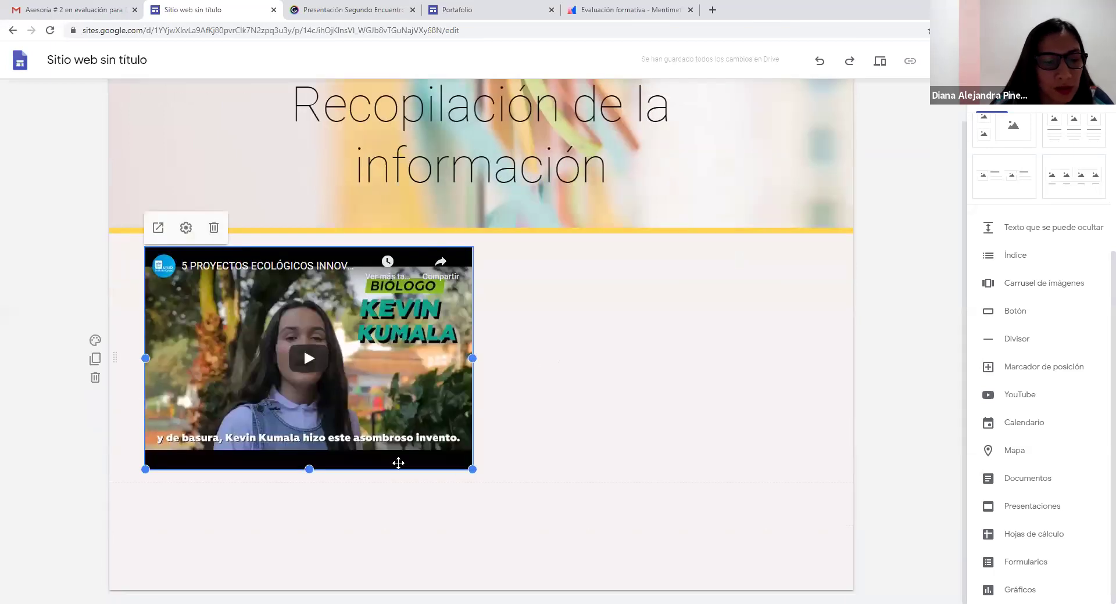
left_click(174, 577)
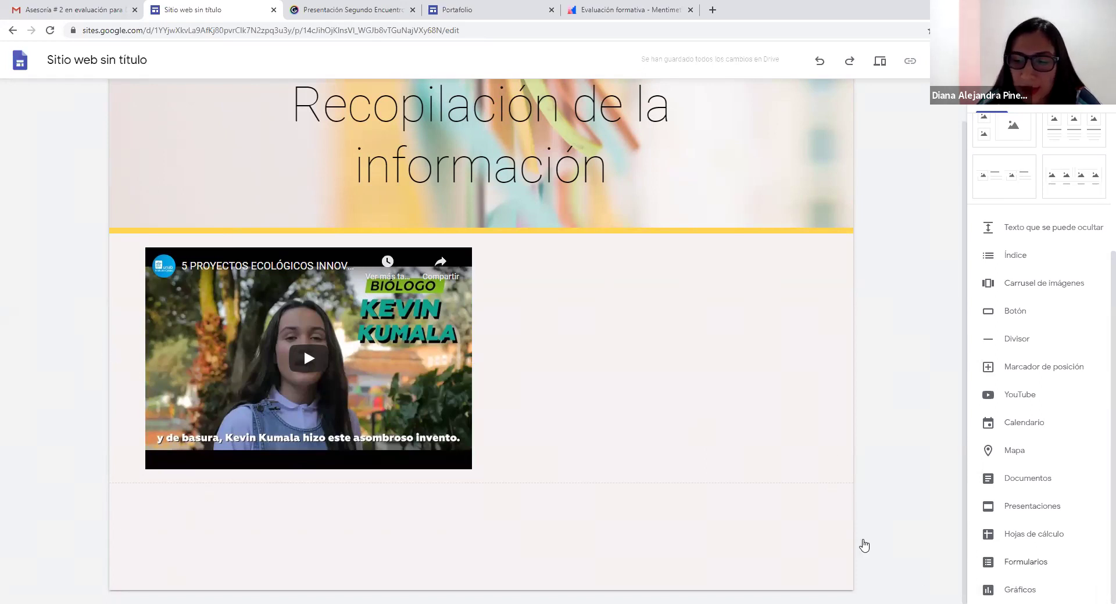
Step: Insert the existing Google form "La evaluación" below the YouTube video on the Recopilación de la información page
left_click(1011, 568)
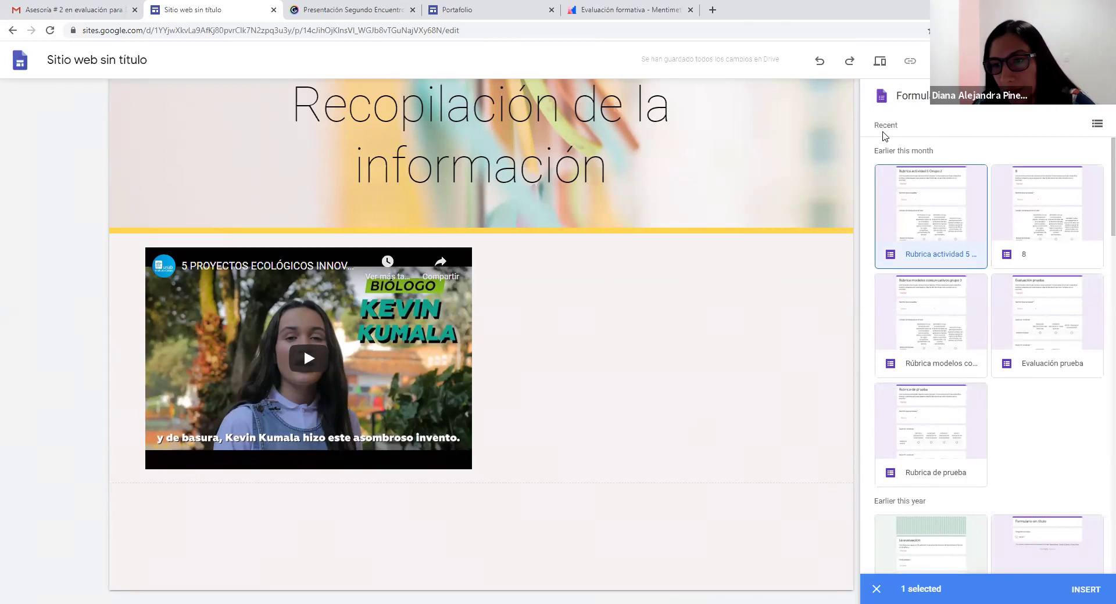
left_click(902, 554)
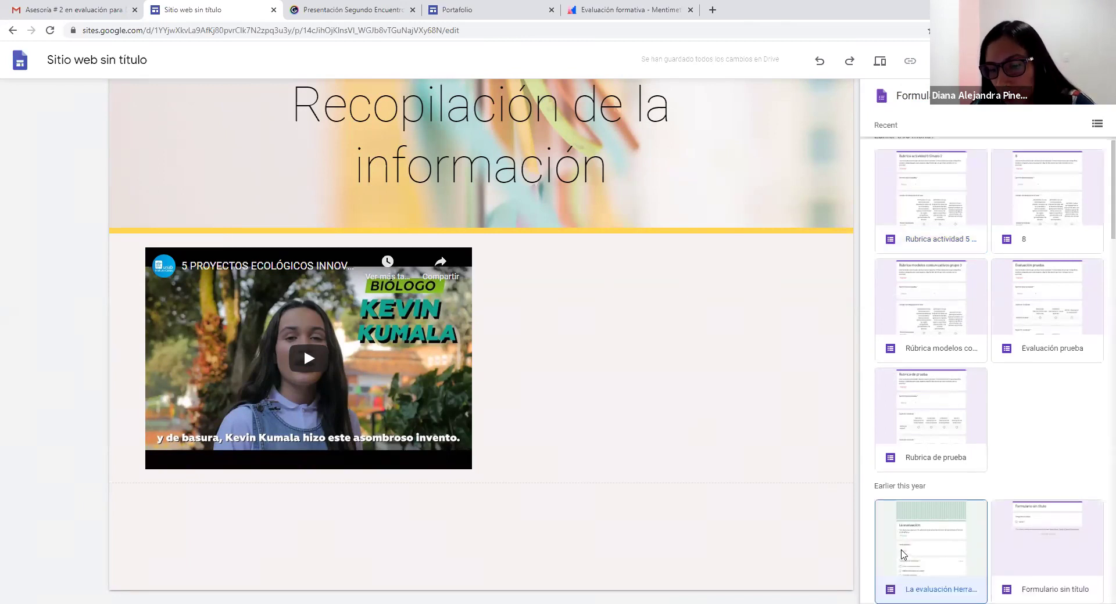
left_click(920, 552)
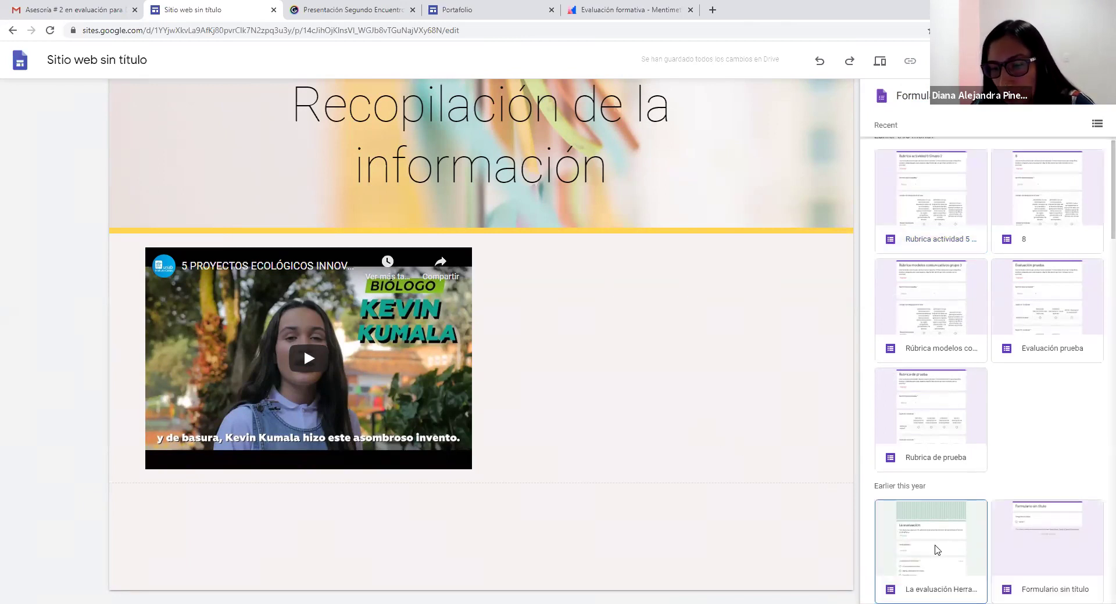
scroll(931, 550, "down", 4)
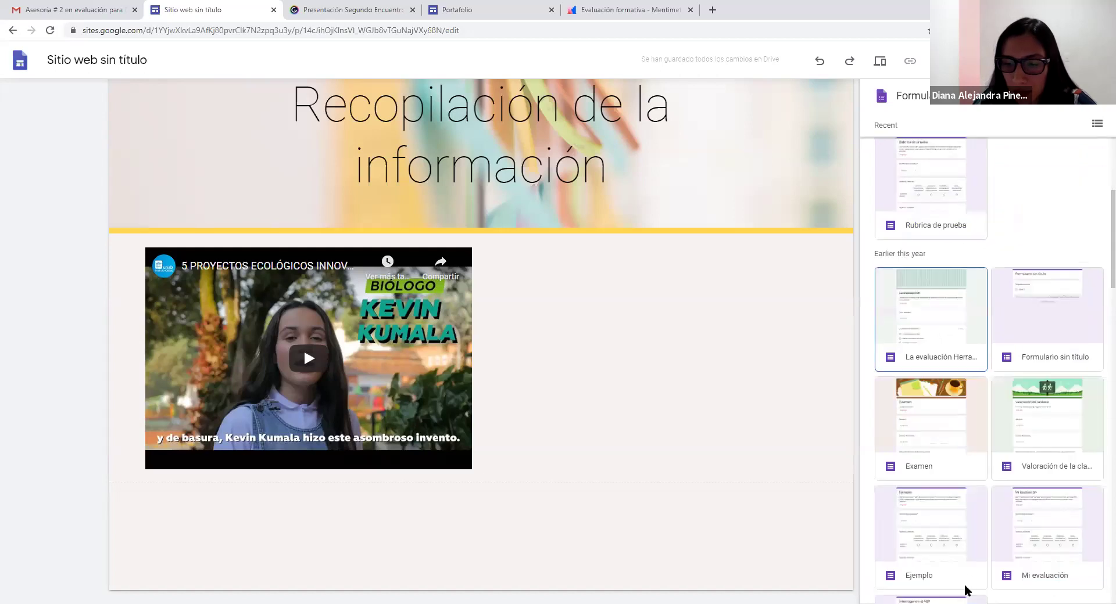
double_click(964, 590)
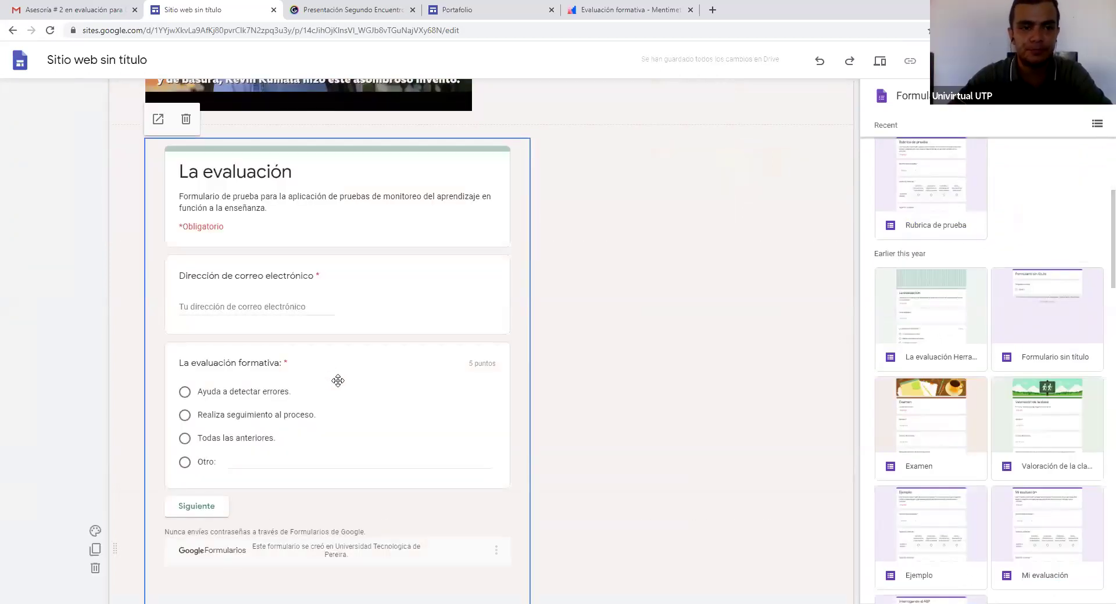
scroll(386, 437, "down", 2)
scroll(398, 482, "up", 10)
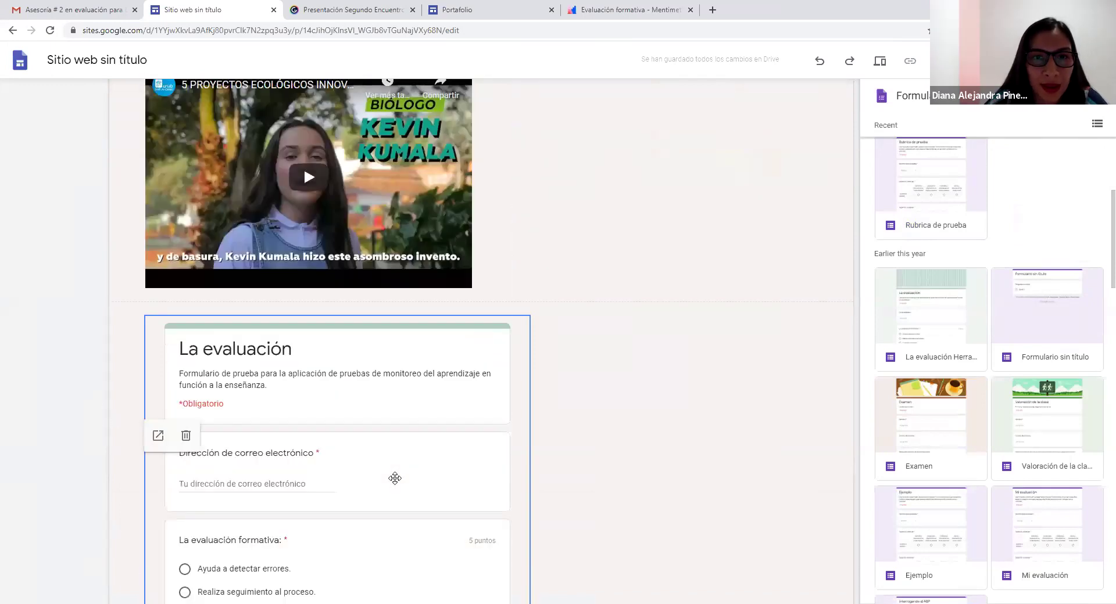
Step: Switch to the Portafolio example site and look through its 3 Periodo page about Google Sites
left_click(493, 17)
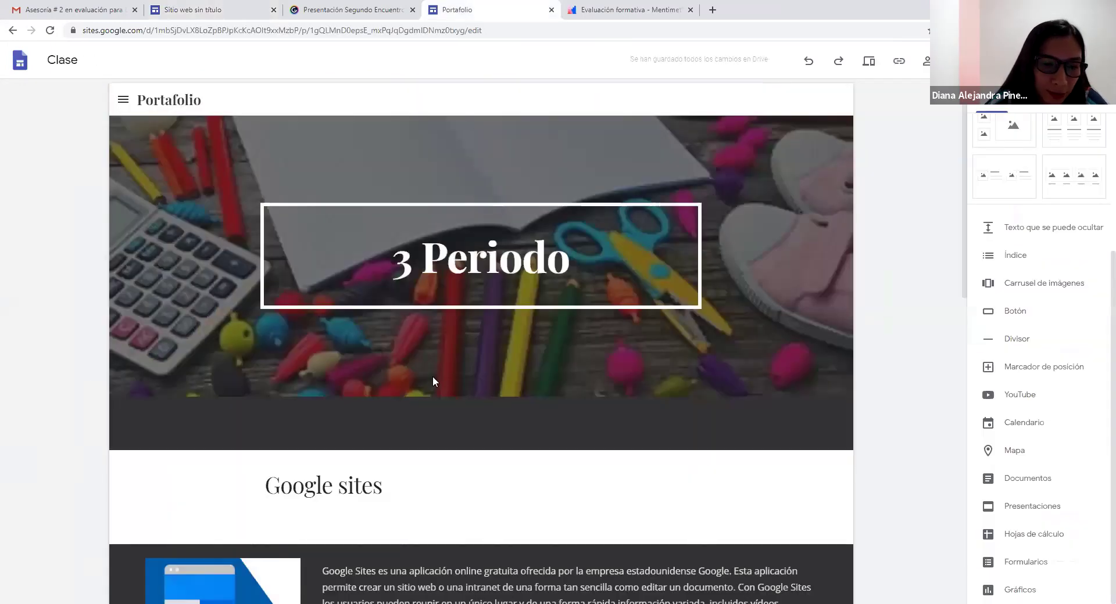
scroll(450, 458, "down", 10)
scroll(450, 456, "down", 2)
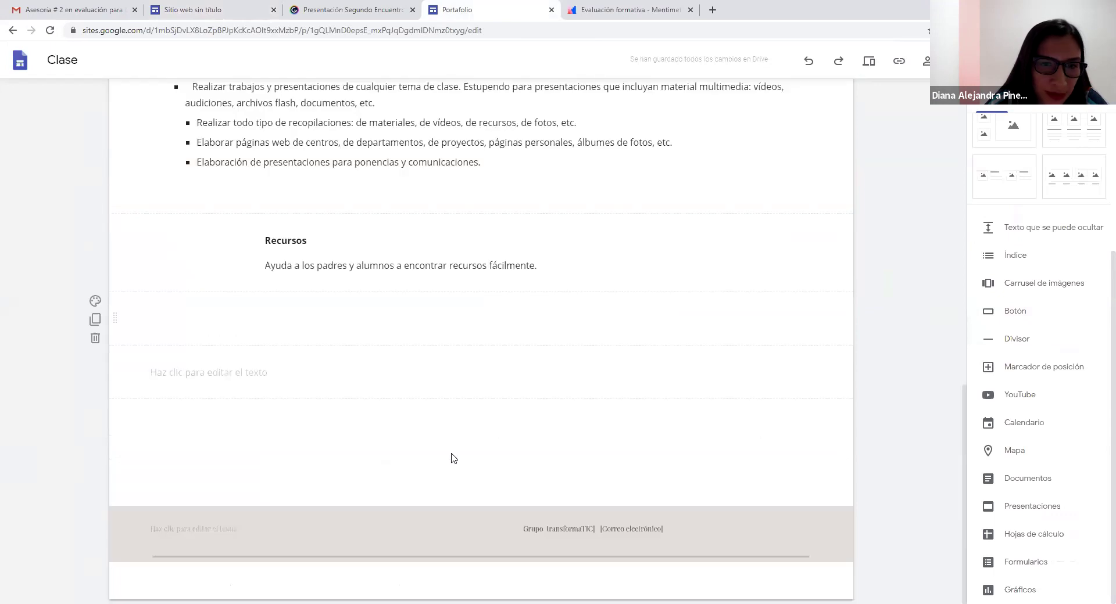
scroll(448, 451, "up", 10)
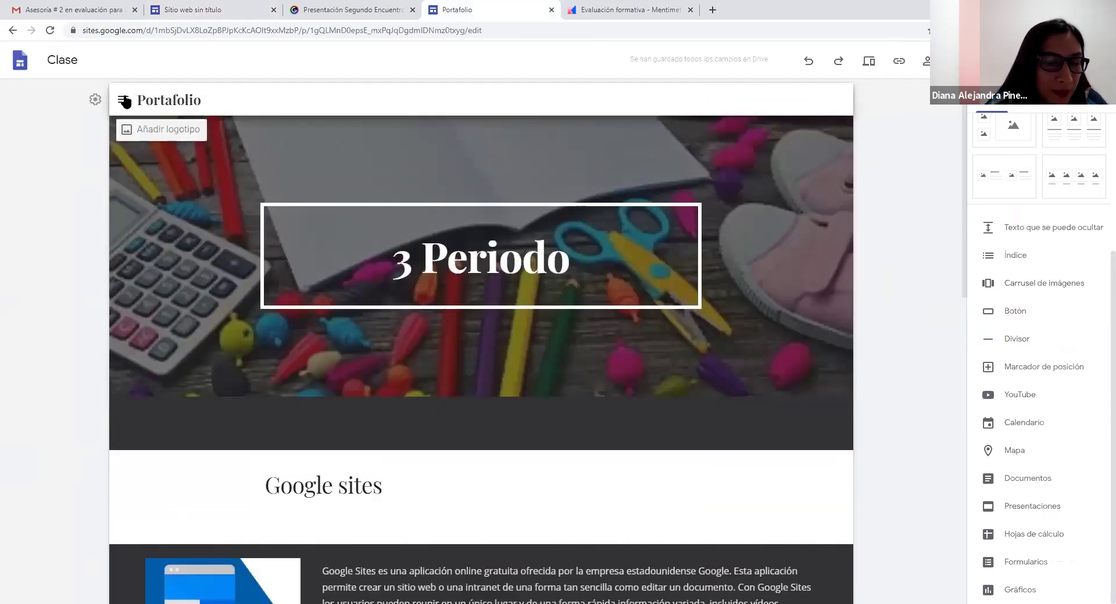
Step: Open the example site's 2 parcial page and examine the embedded "Juntos aprendemos más" wall and the portfolio characteristics
left_click(123, 97)
left_click(150, 183)
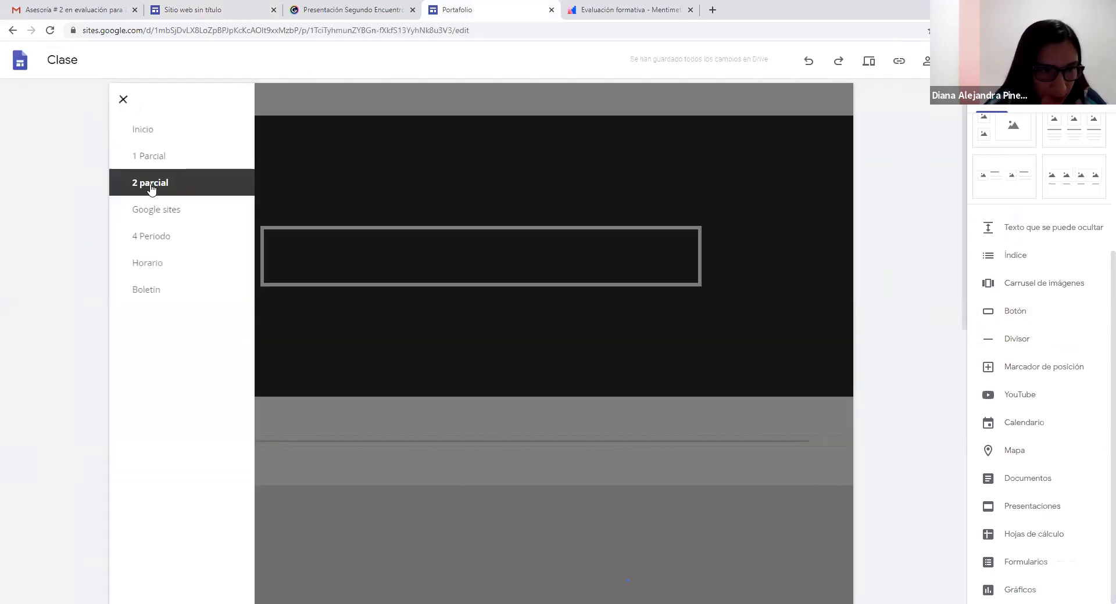
scroll(551, 430, "down", 6)
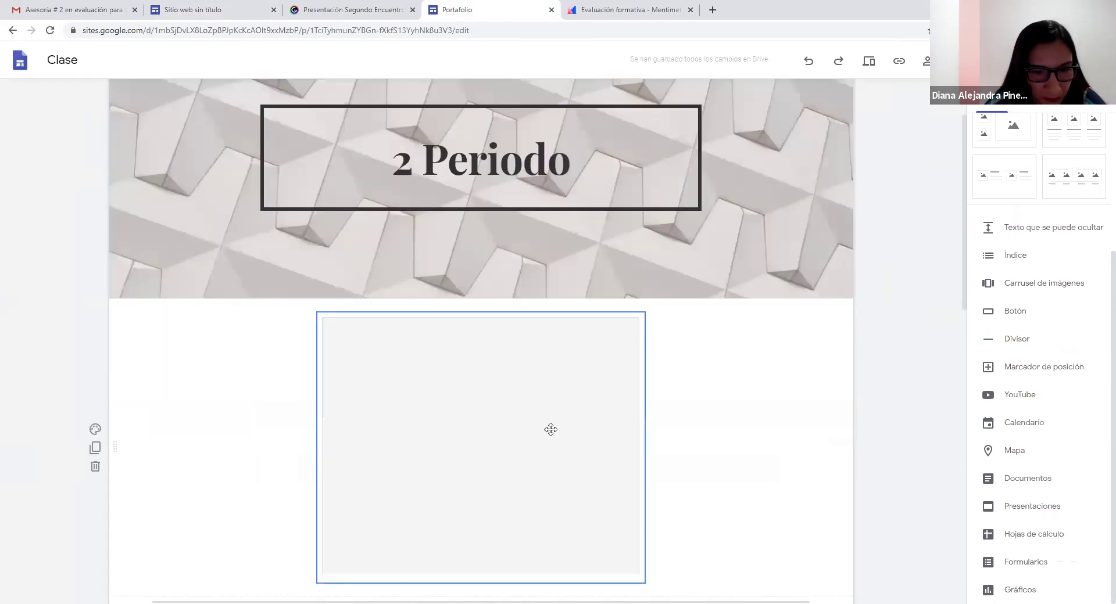
scroll(551, 432, "up", 2)
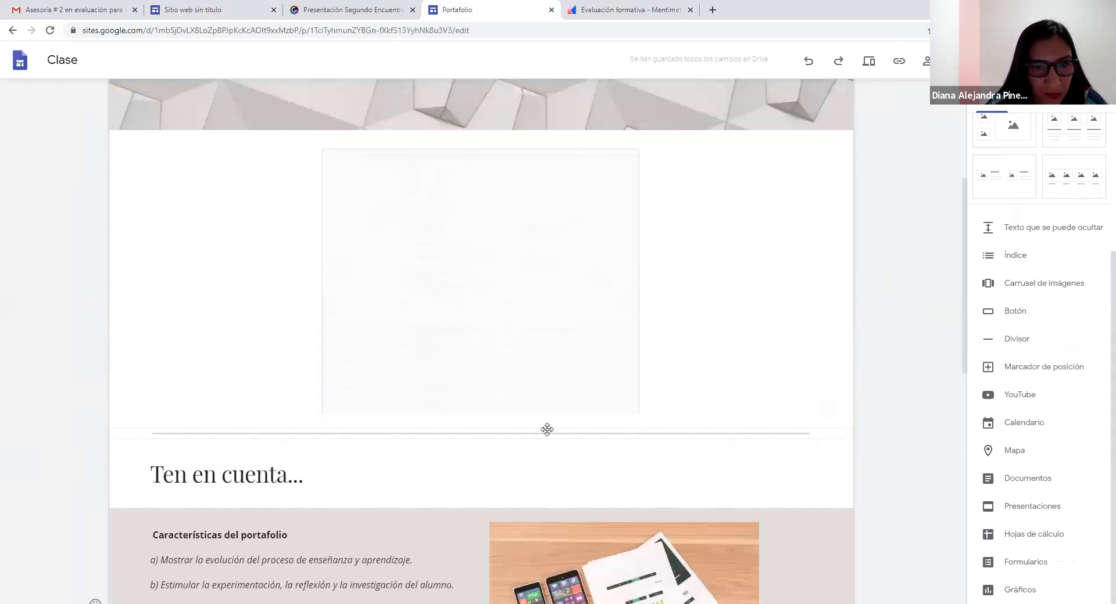
scroll(517, 411, "down", 1)
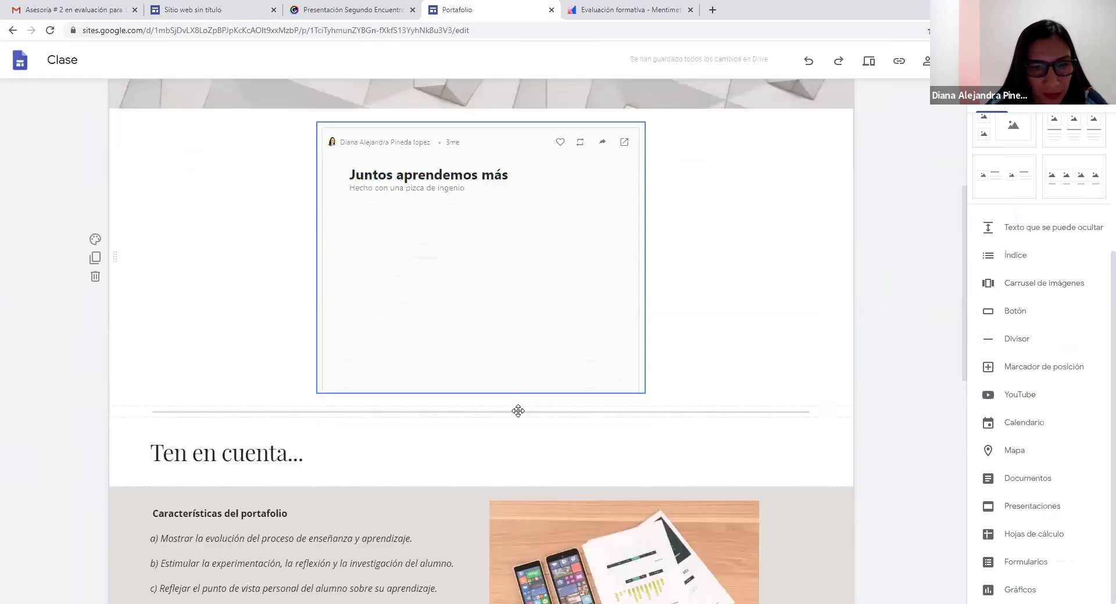
left_click(507, 314)
scroll(508, 314, "down", 5)
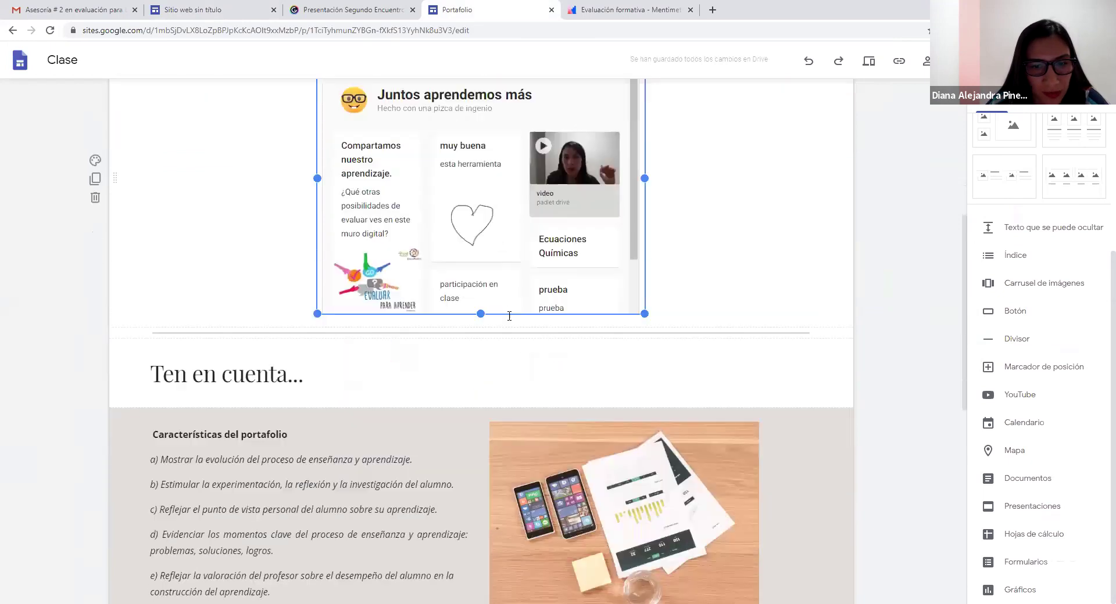
scroll(523, 413, "up", 7)
scroll(523, 413, "down", 1)
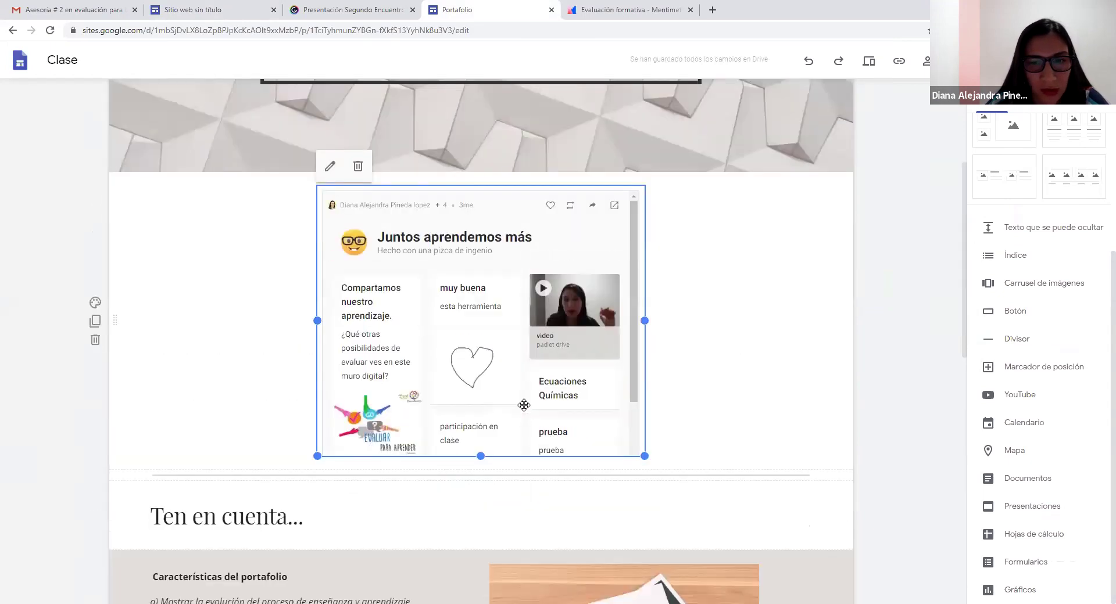
Step: Review the Portafolio example site's draft changes, publish them, and check the site for any remaining unpublished changes
scroll(522, 401, "up", 5)
left_click(1081, 60)
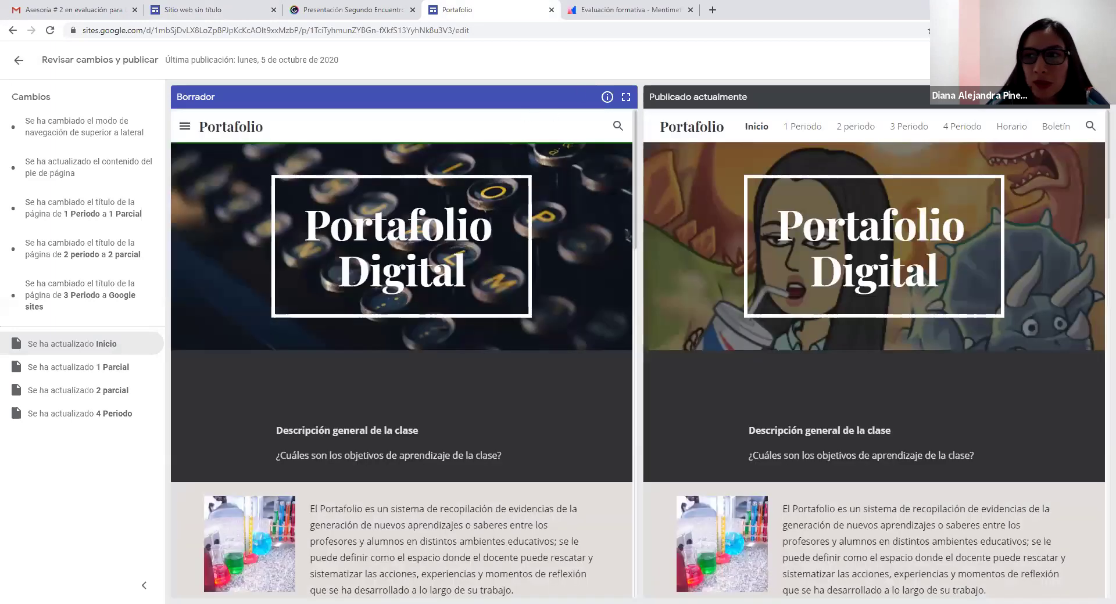
left_click(1078, 59)
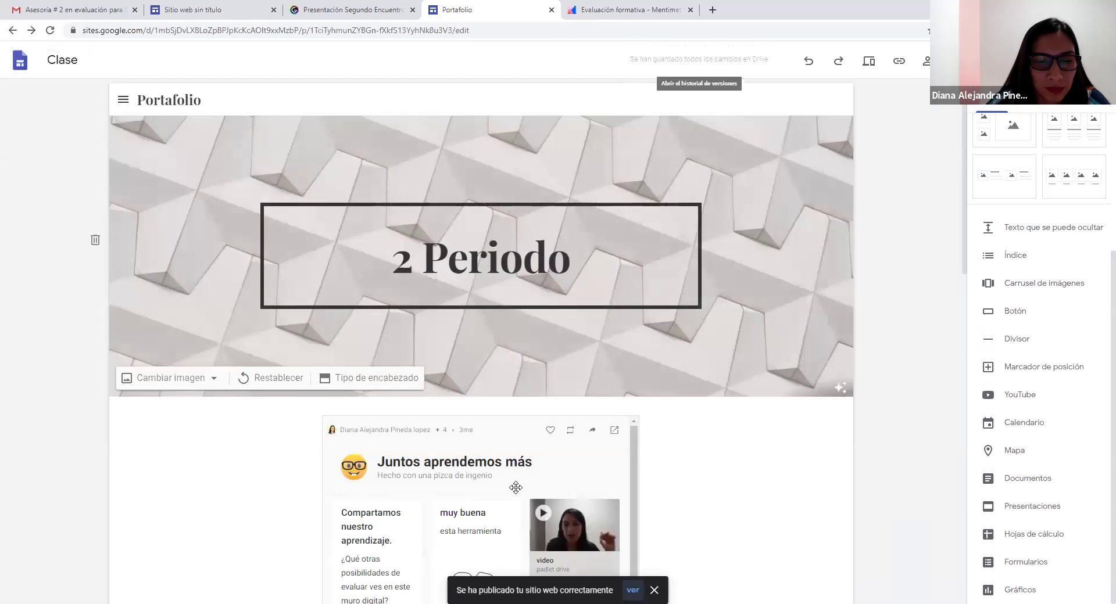
scroll(515, 488, "down", 8)
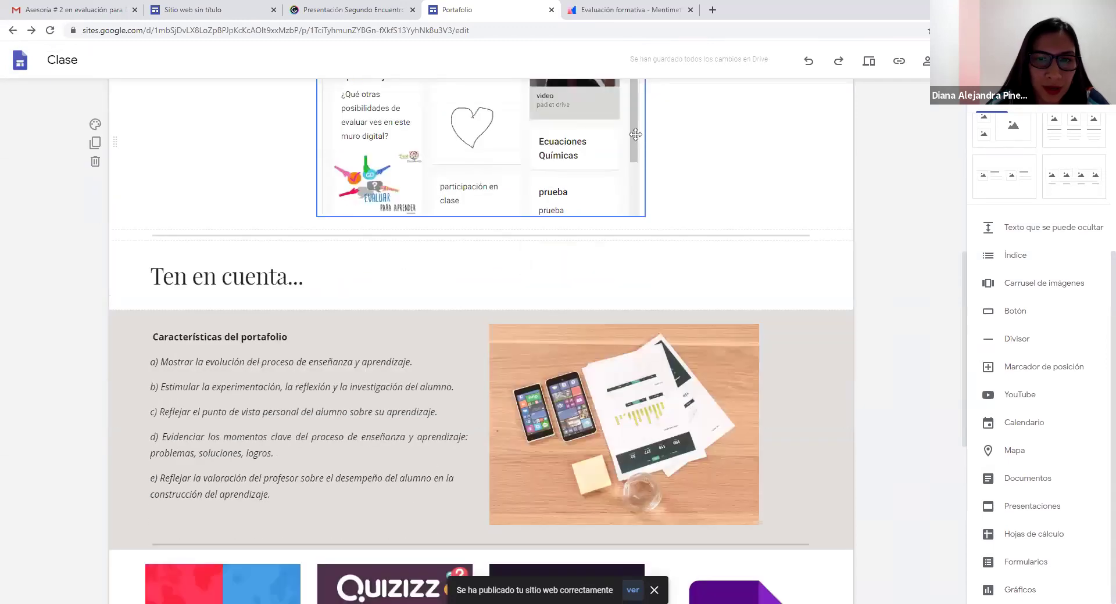
scroll(595, 249, "up", 8)
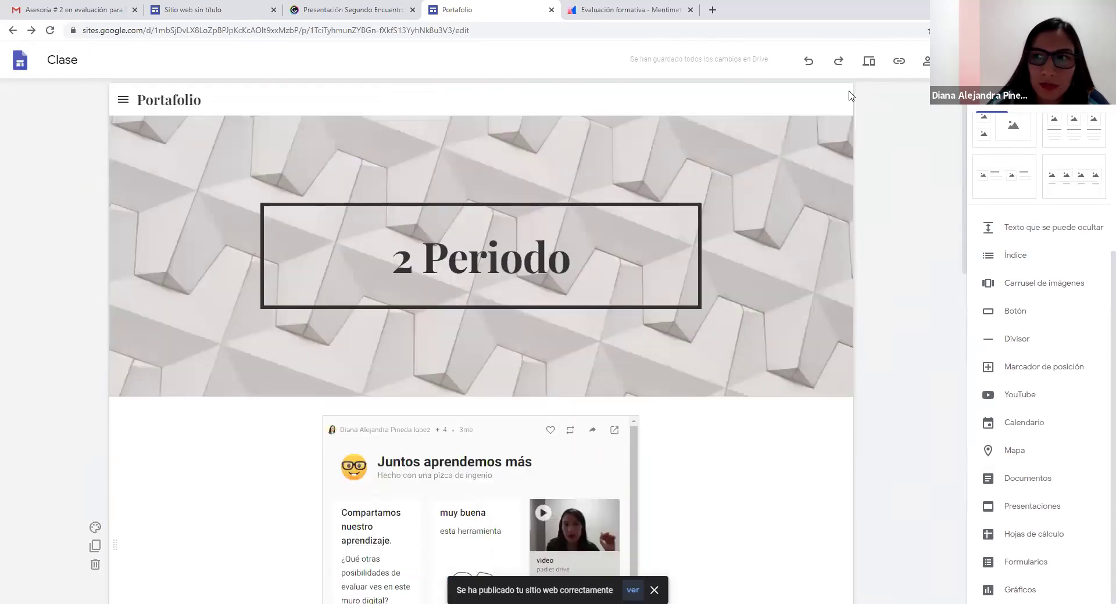
left_click(1046, 61)
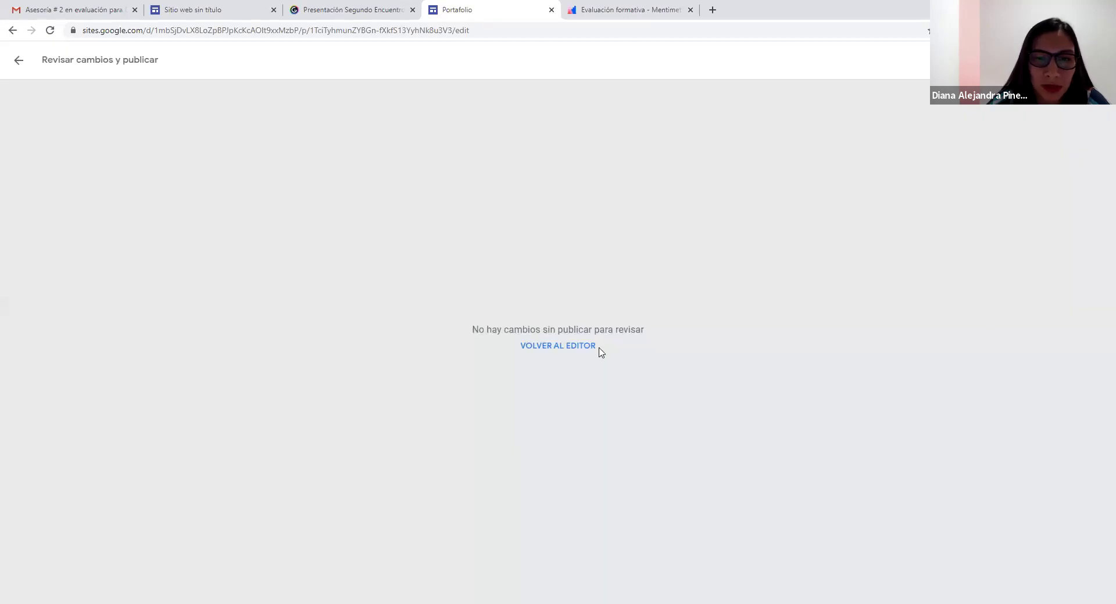
left_click(19, 63)
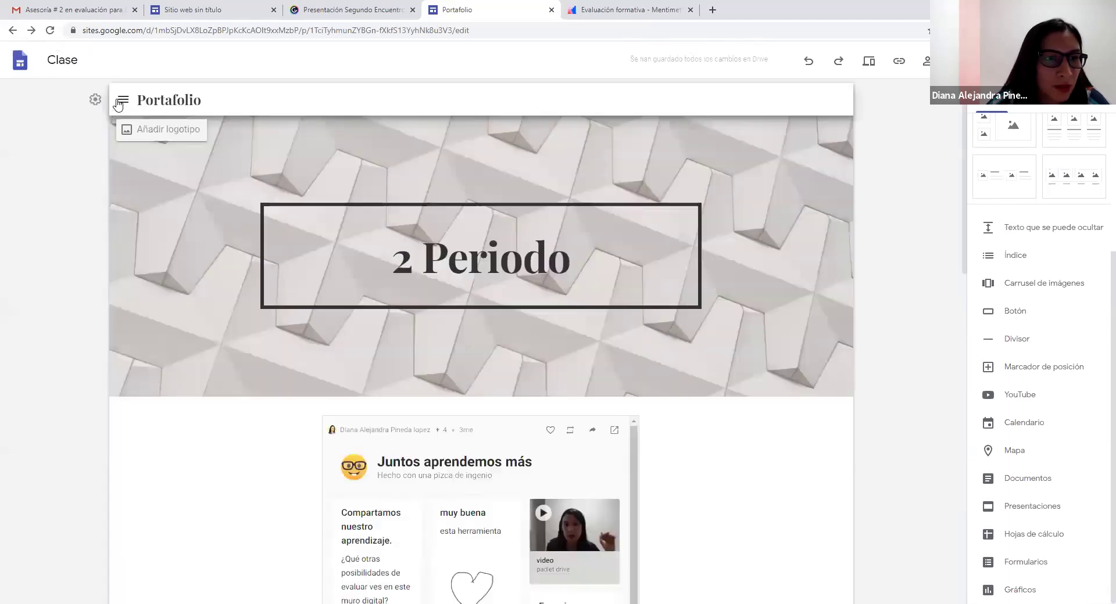
Step: Look at the example site's 1 Parcial and Inicio pages and check its publishing options
left_click(120, 100)
left_click(141, 158)
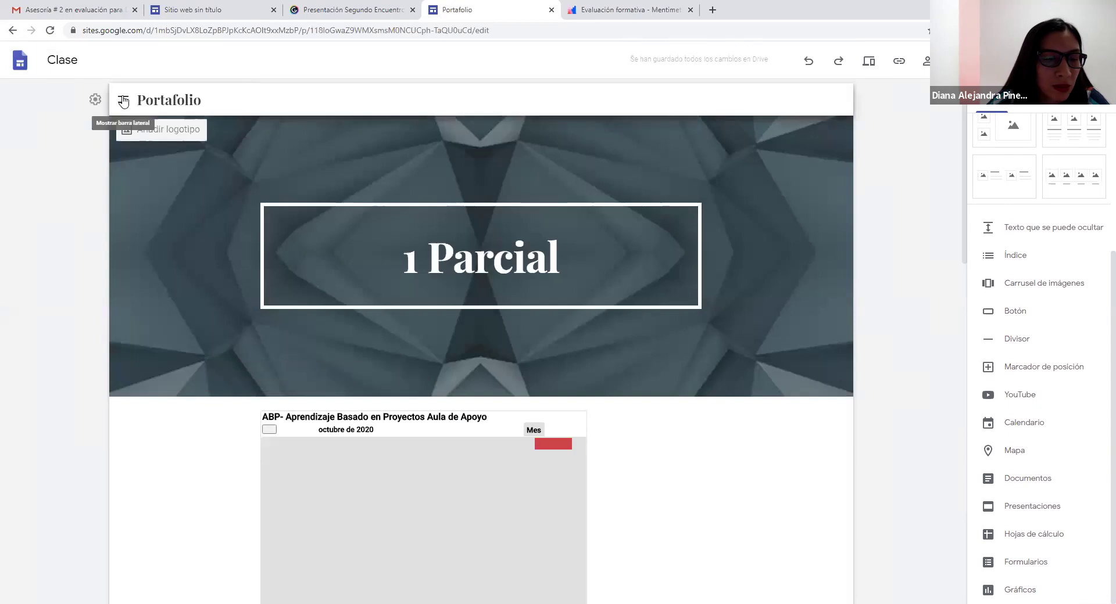
left_click(123, 102)
left_click(142, 133)
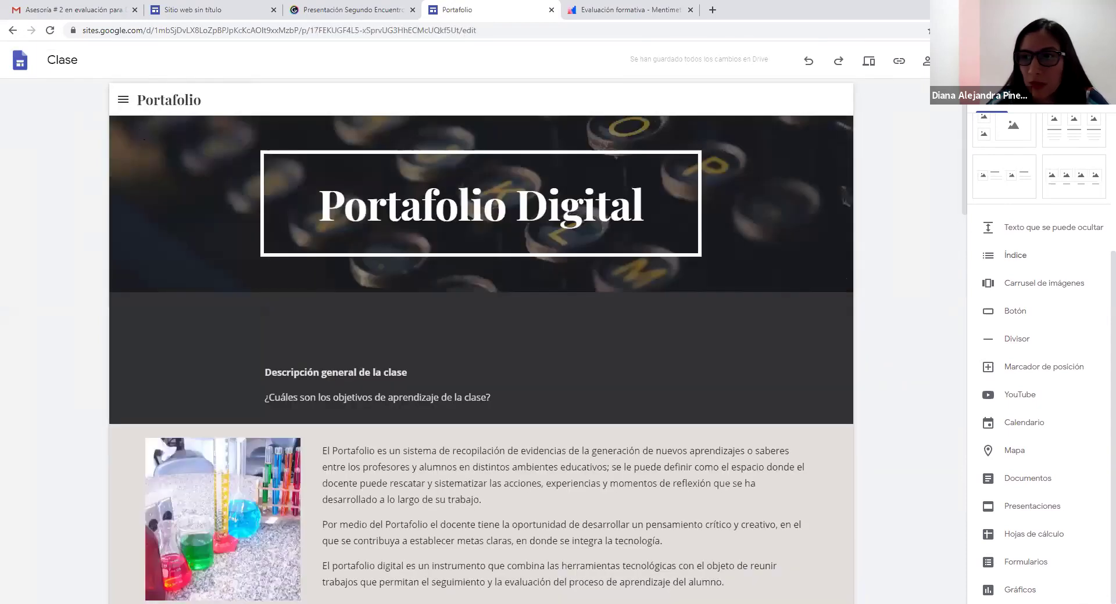
left_click(1062, 59)
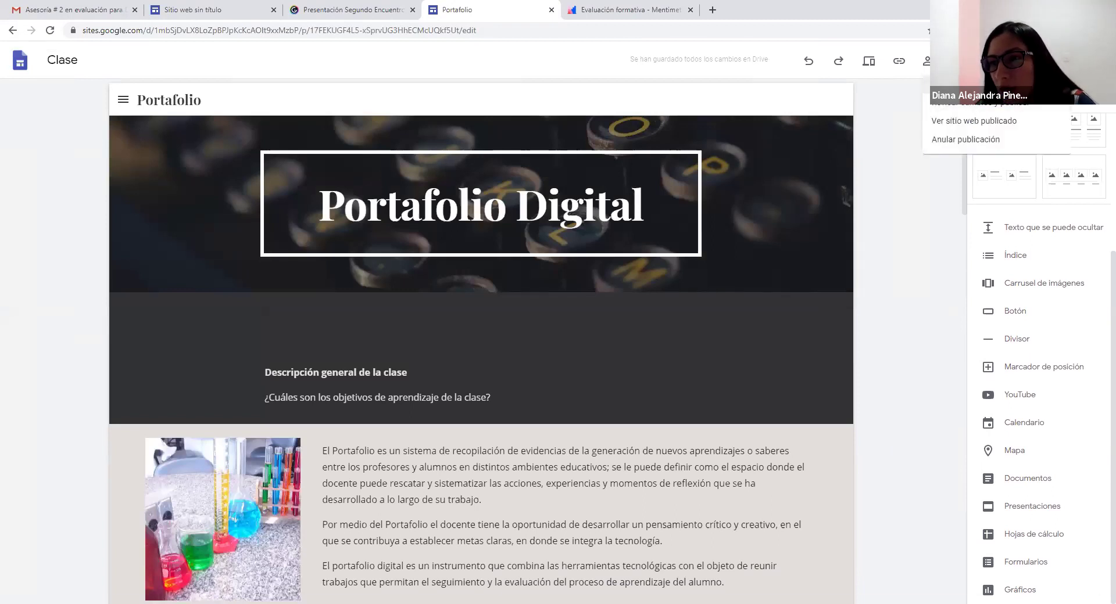
key("Escape")
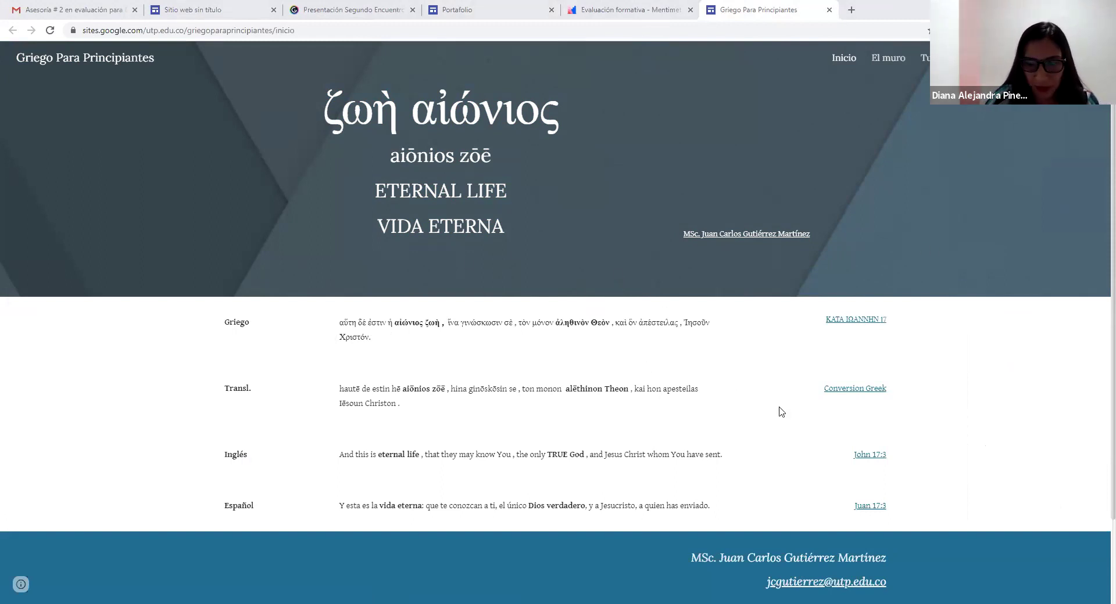
Step: Look through the Griego Para Principiantes site, covering its home, El muro, Retos and Recursos pages
scroll(782, 418, "down", 2)
scroll(783, 490, "up", 2)
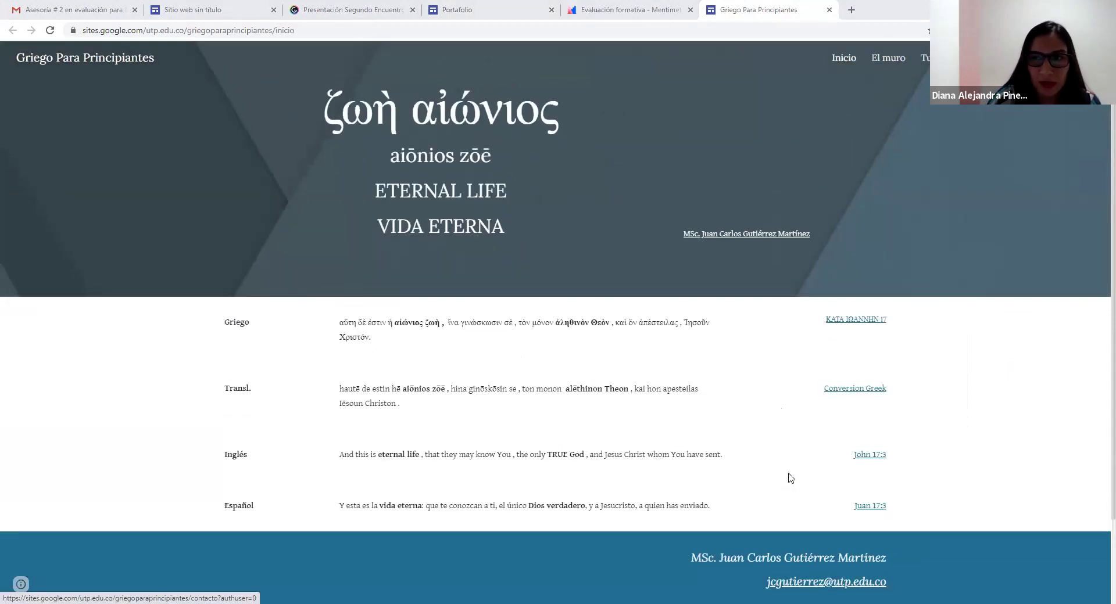
left_click(889, 59)
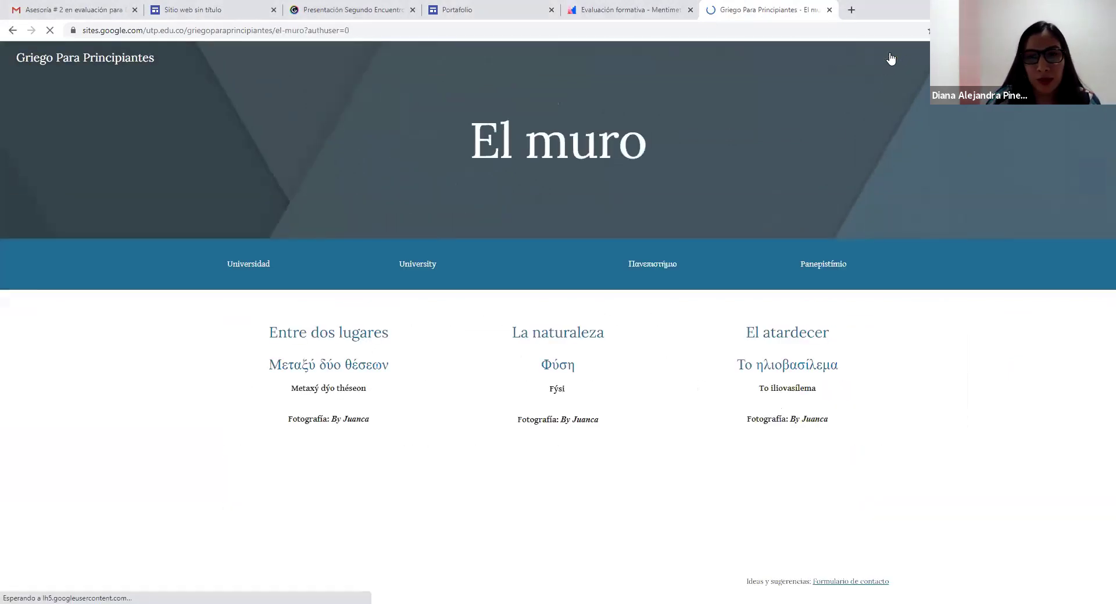
scroll(606, 296, "down", 10)
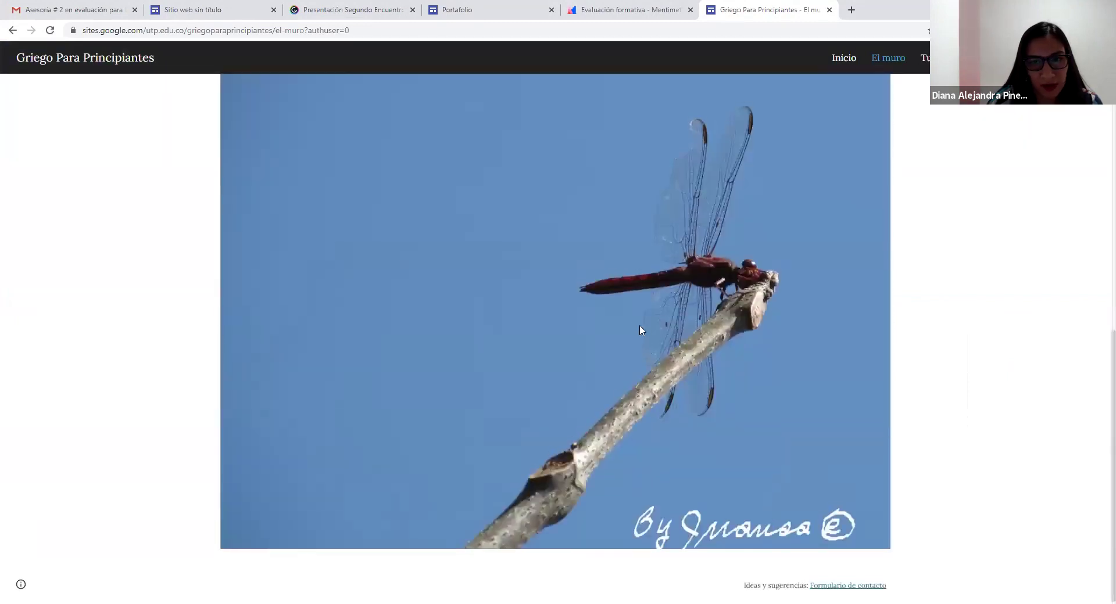
scroll(640, 326, "up", 10)
left_click(933, 58)
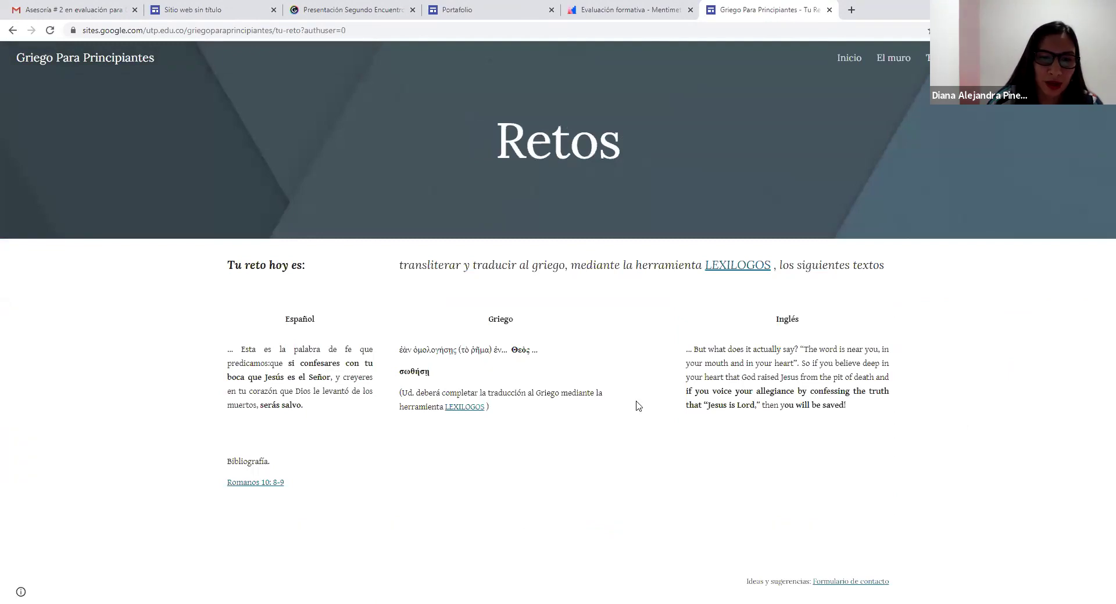
left_click(988, 57)
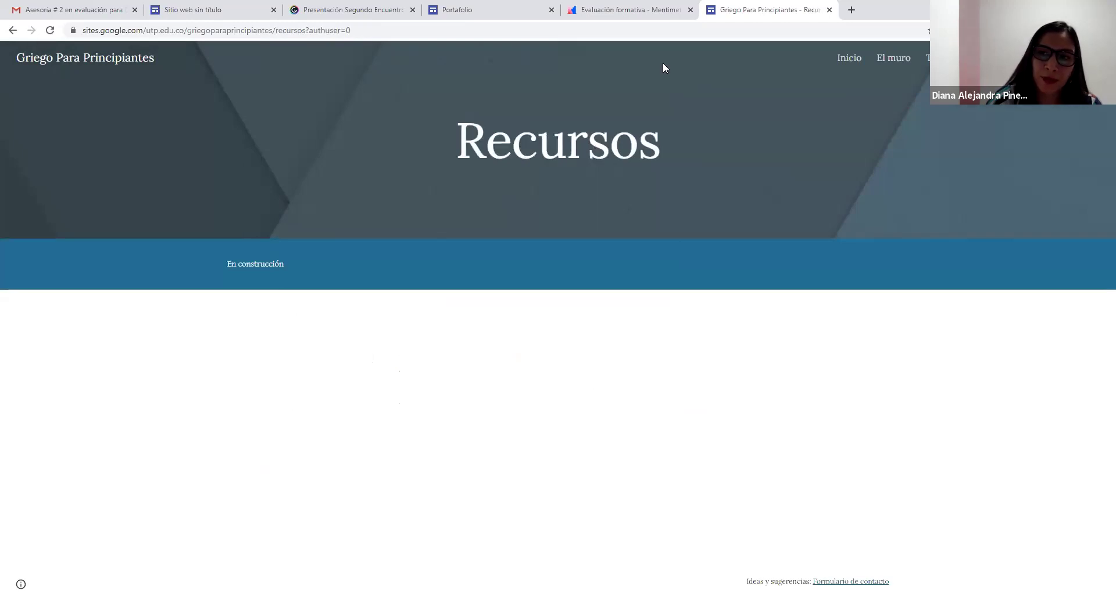
Step: Return to the Greek site's Inicio page, examine its translations and footer, and revisit El muro and Recursos
left_click(854, 57)
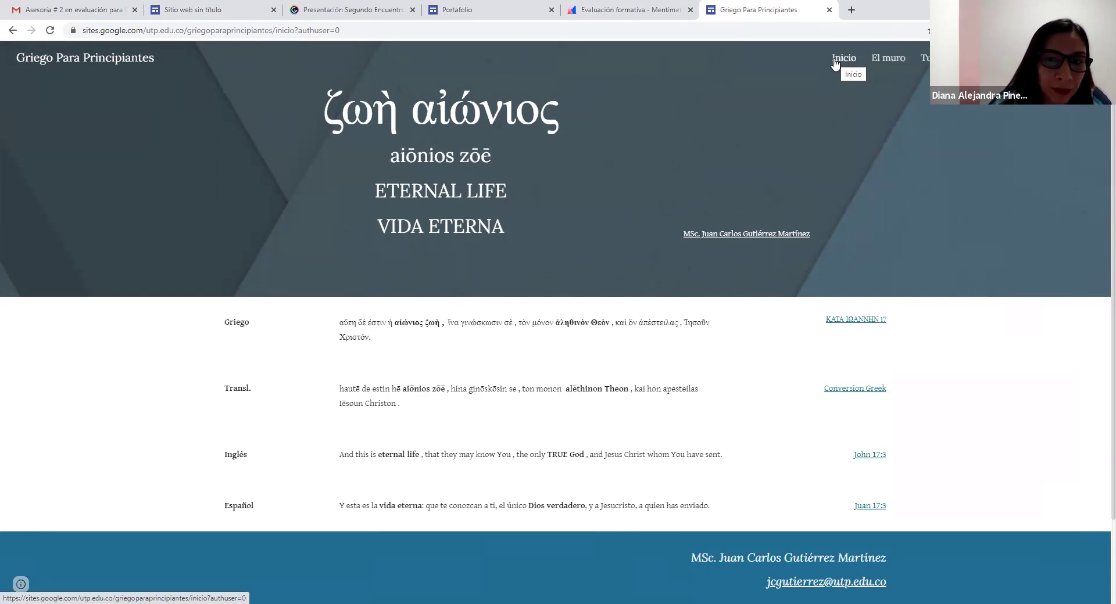
left_click(835, 64)
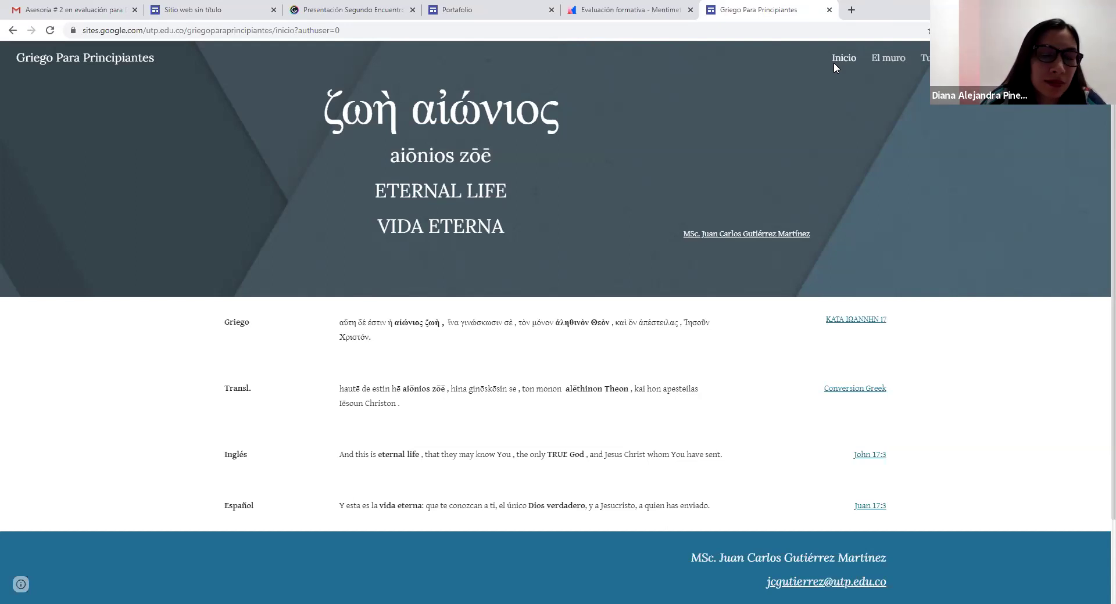
scroll(834, 61, "down", 1)
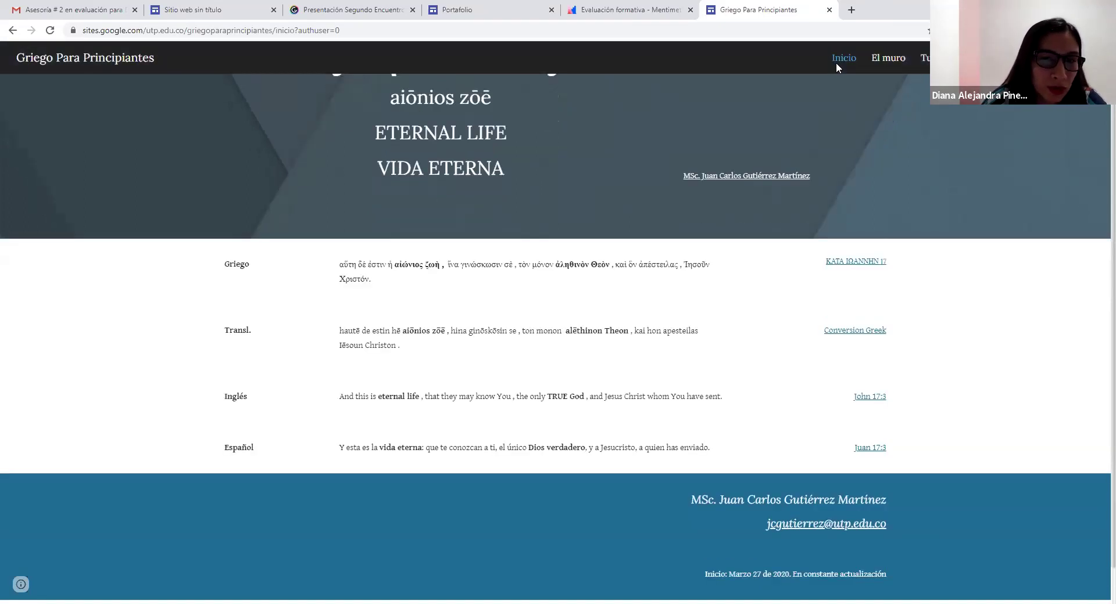
scroll(837, 67, "down", 1)
scroll(836, 67, "up", 2)
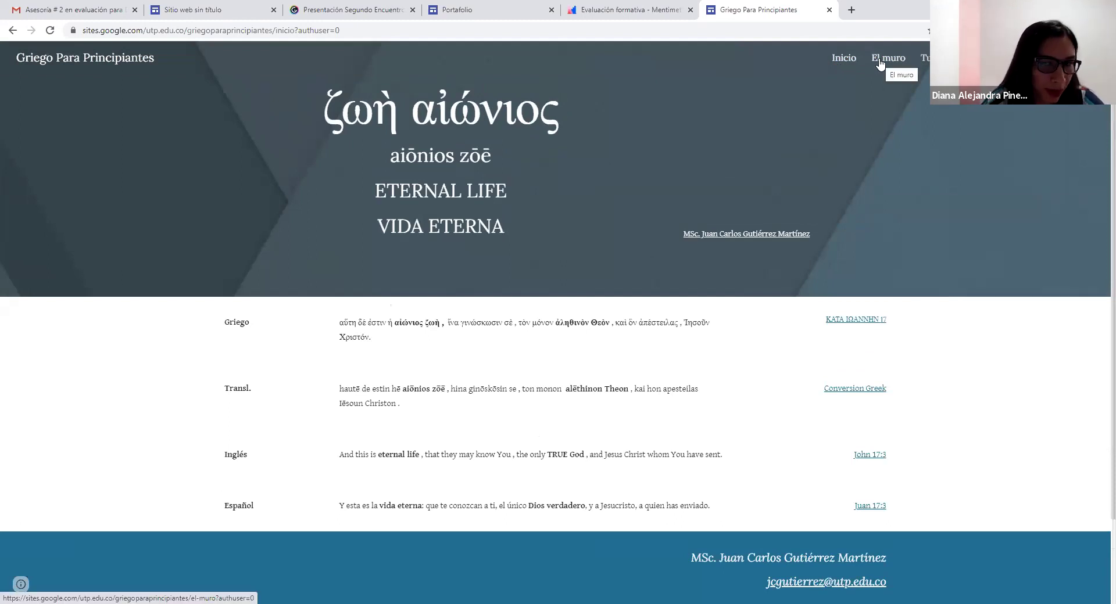
left_click(879, 63)
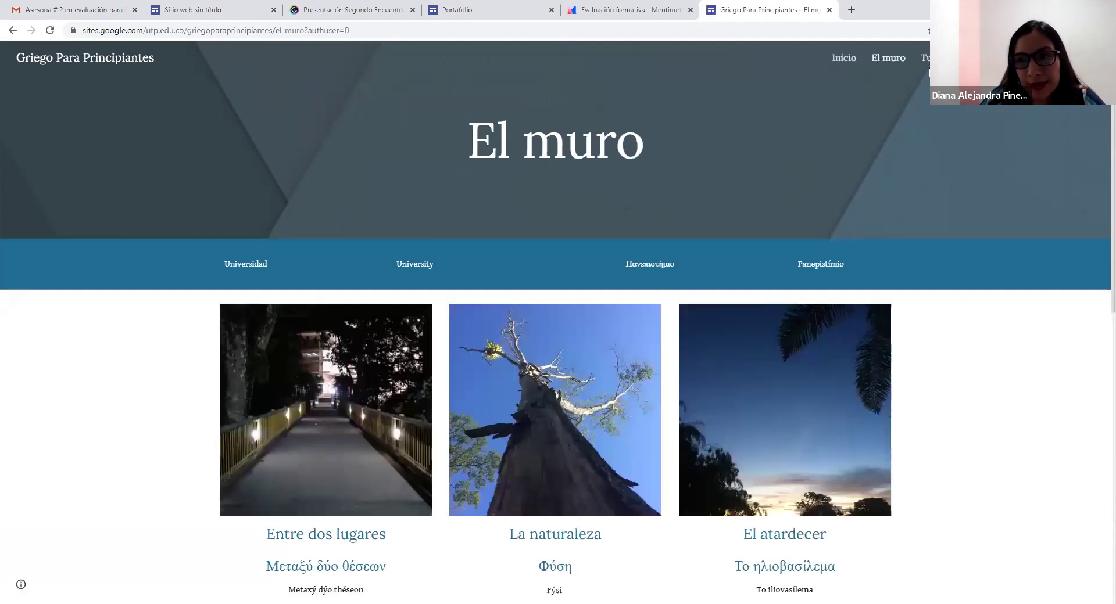
left_click(995, 57)
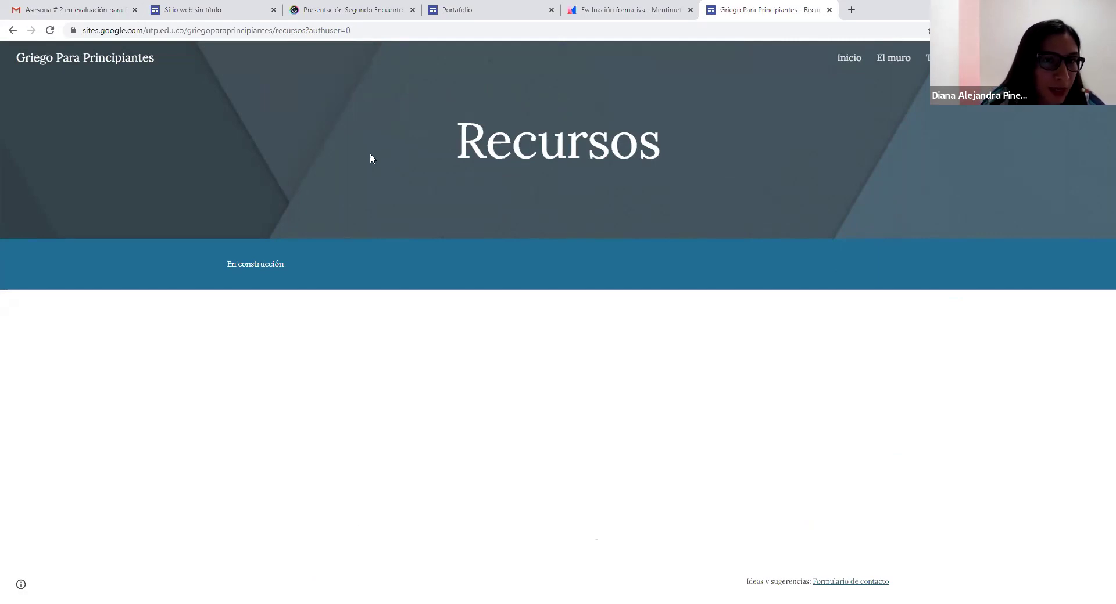
Step: Switch to the Genially presentation and advance past the "Google Sites en la mediación y evaluación" slide
left_click(321, 10)
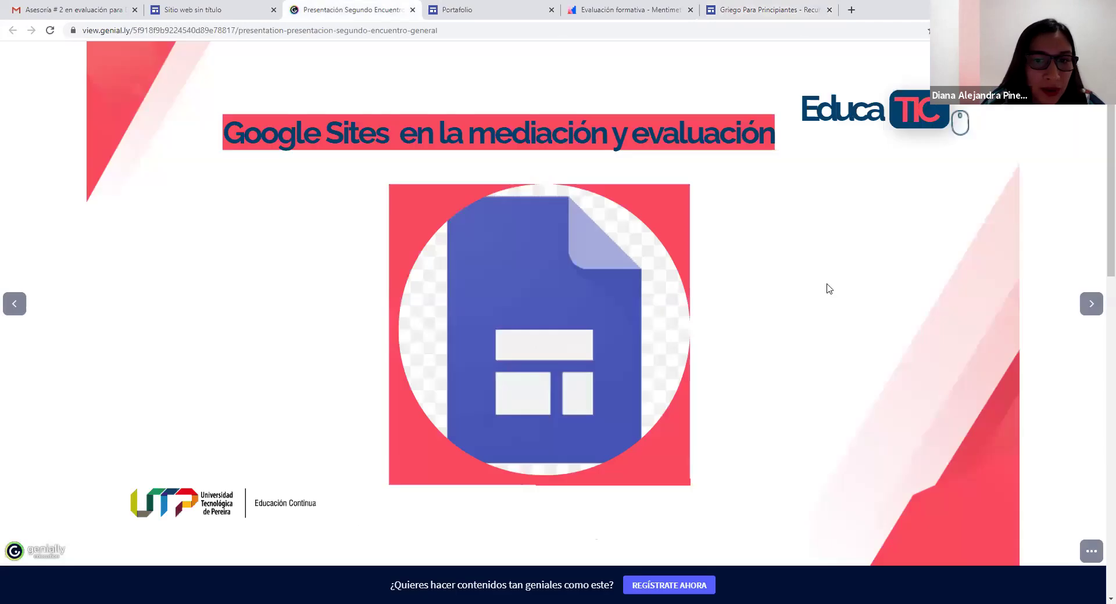
left_click(1090, 303)
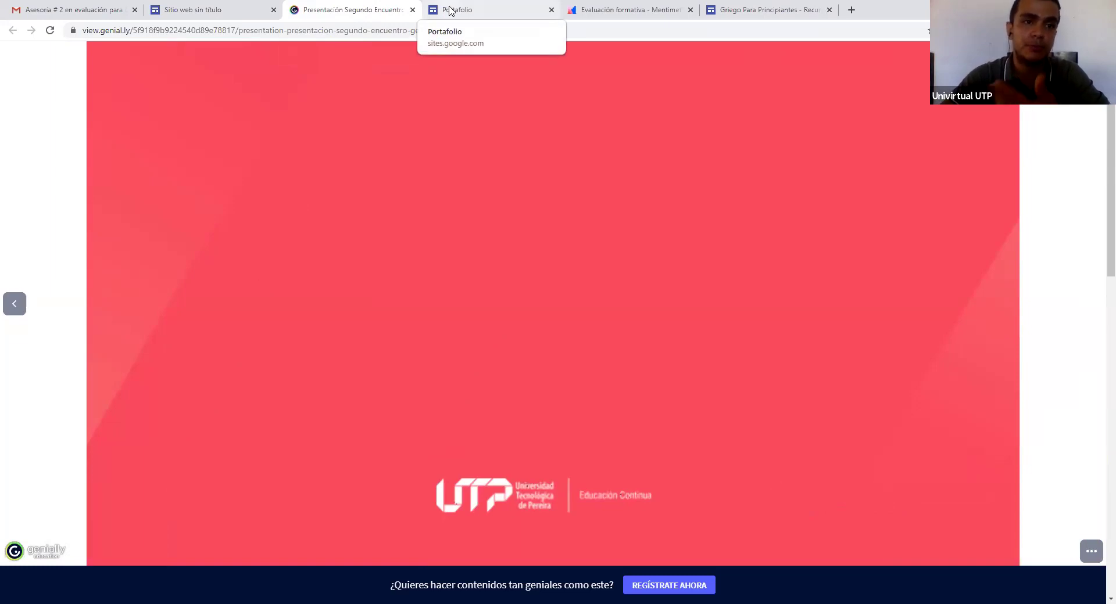
Step: Open the aulavirtual.utp.edu.co course Aprendizaje Basado en Proyectos 2020-1 in a new browser tab and log in to the campus
left_click(851, 10)
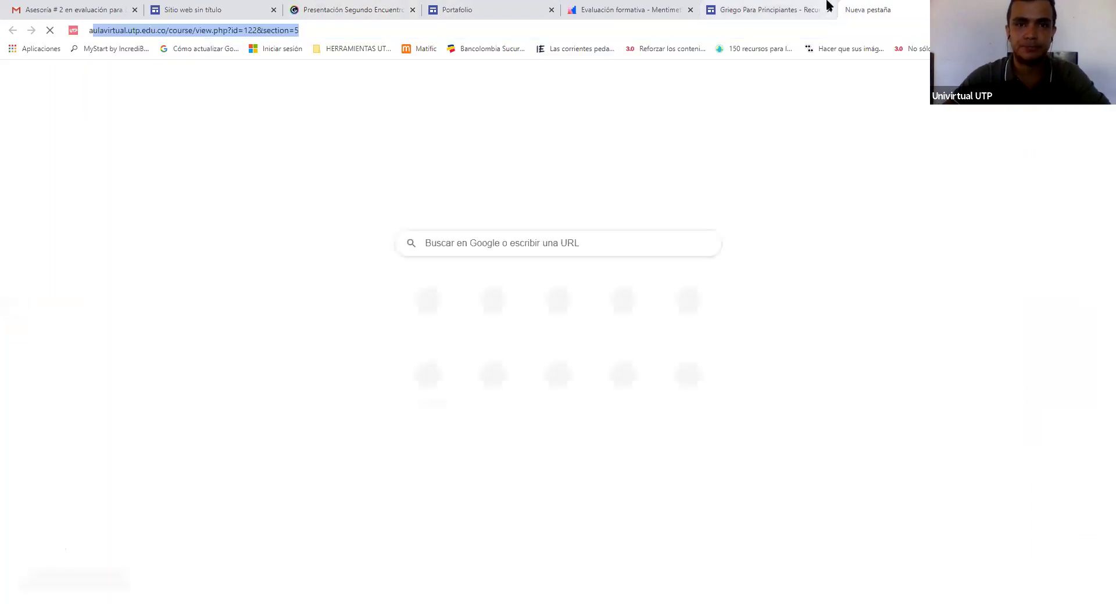
type("aulavrit")
key("BackSpace")
key("BackSpace")
key("BackSpace")
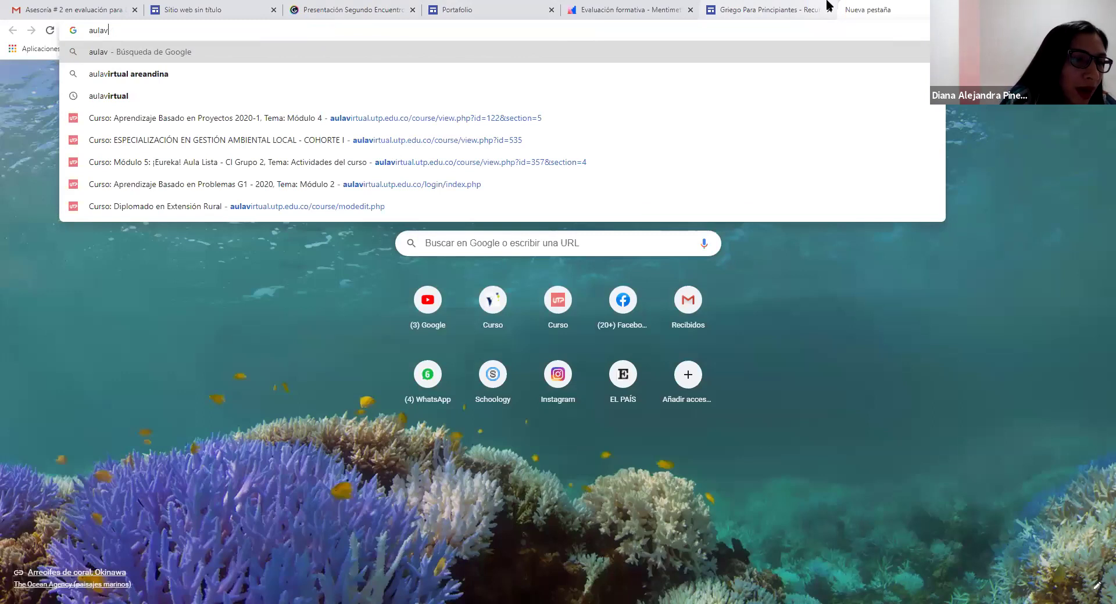
left_click(410, 123)
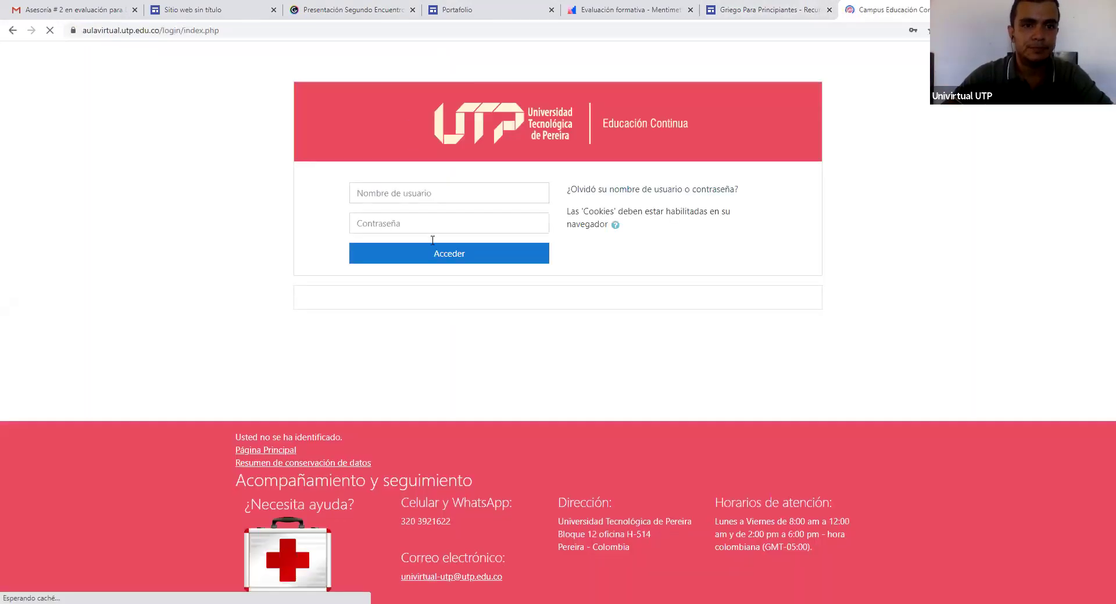
left_click(431, 254)
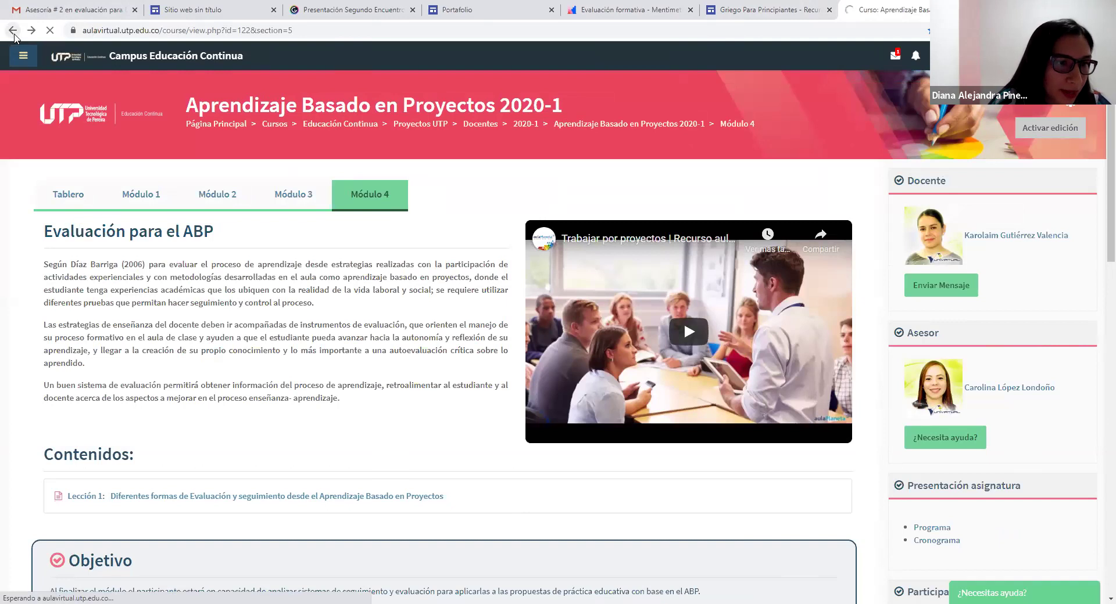
Step: Leave the course by way of the login page's session confirmation and reach the campus home page
left_click(13, 32)
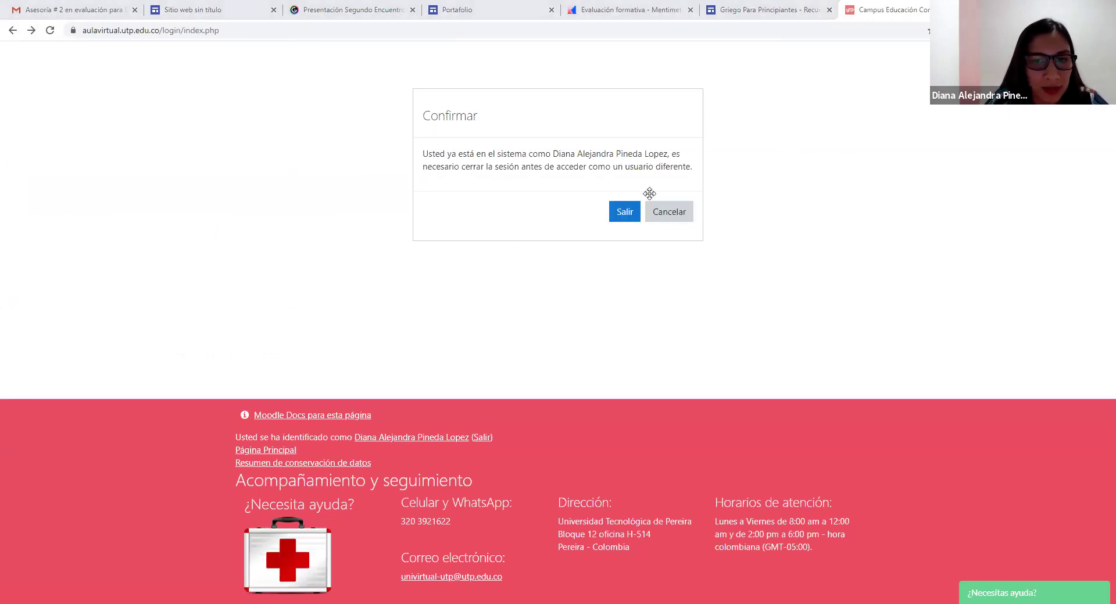
left_click(622, 212)
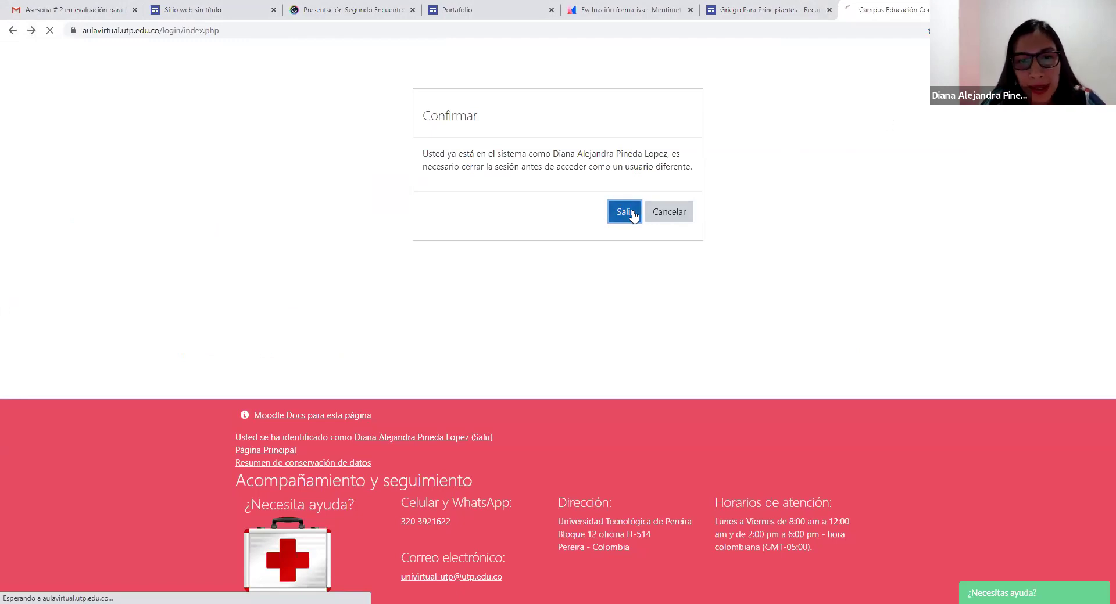
left_click(658, 215)
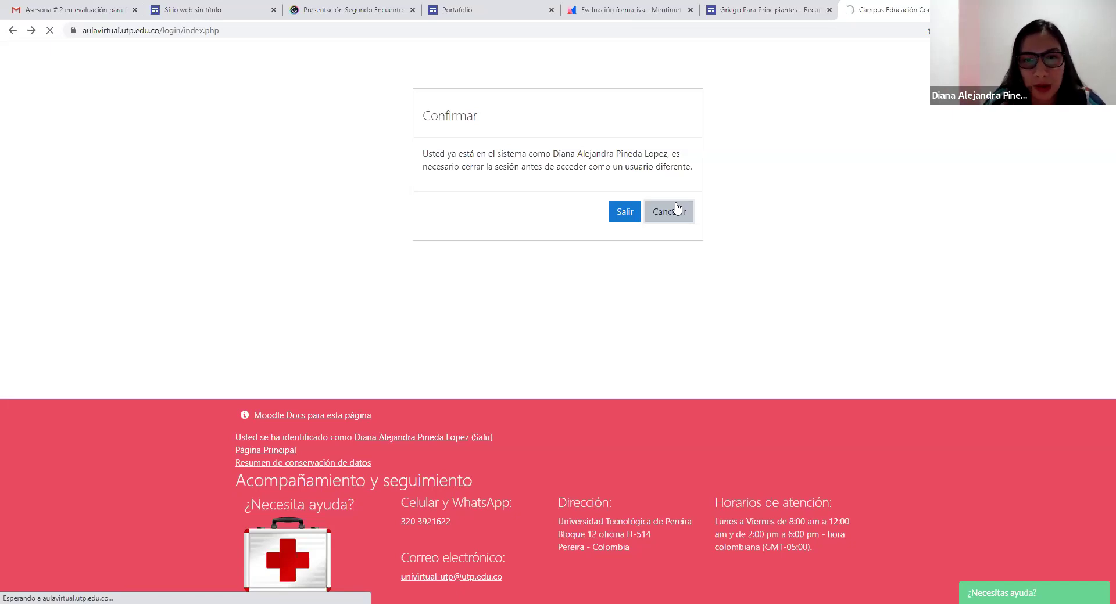
left_click(502, 256)
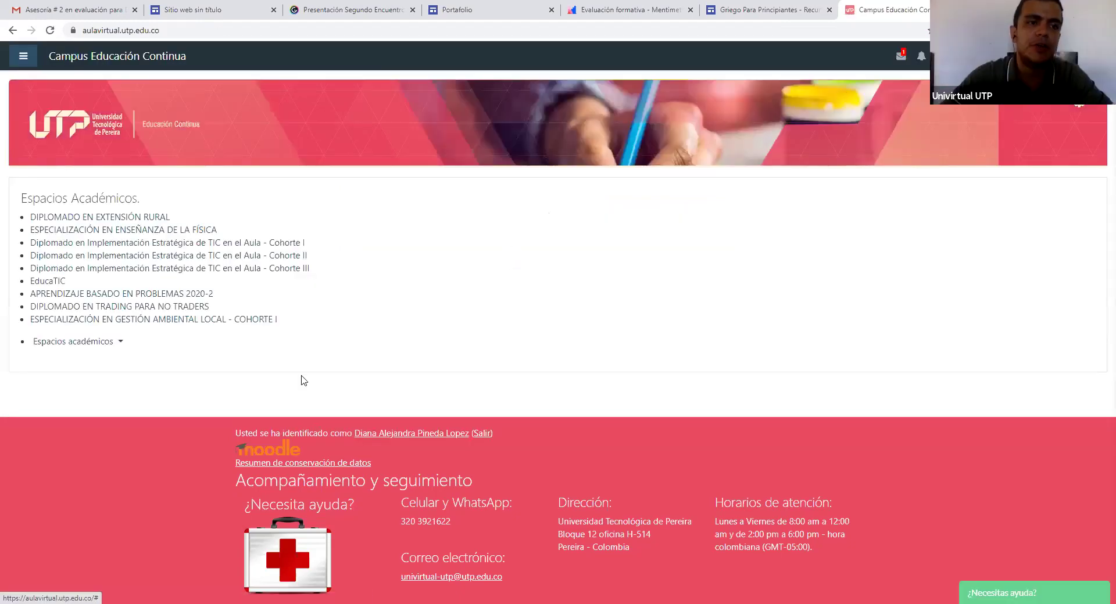
Step: Open the Sala Educativa - EducaTIC course from the EducaTIC academic space
left_click(49, 281)
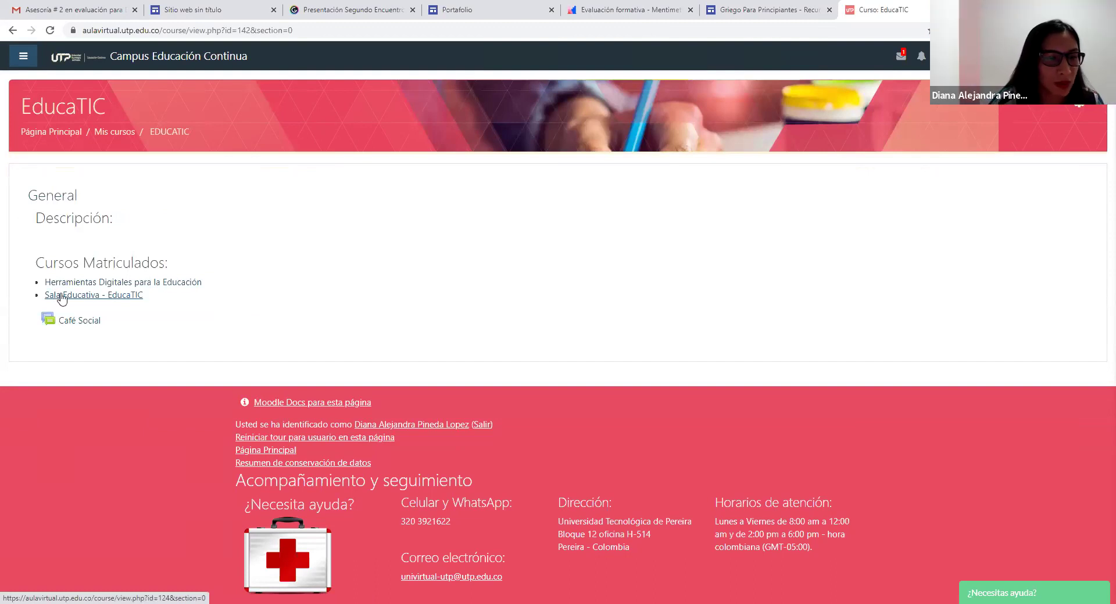
left_click(61, 296)
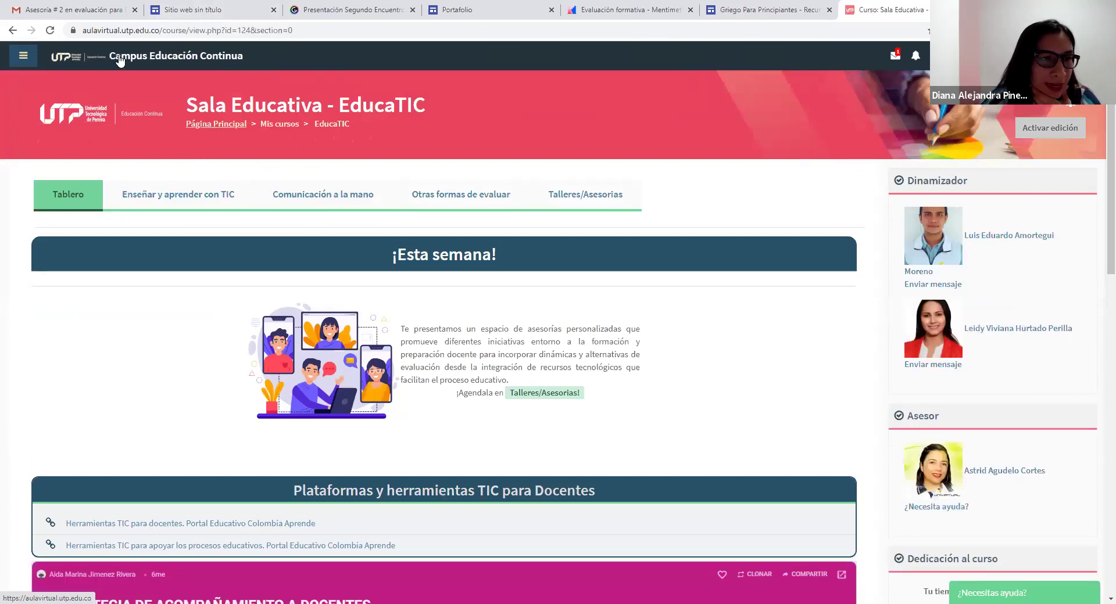
left_click(14, 30)
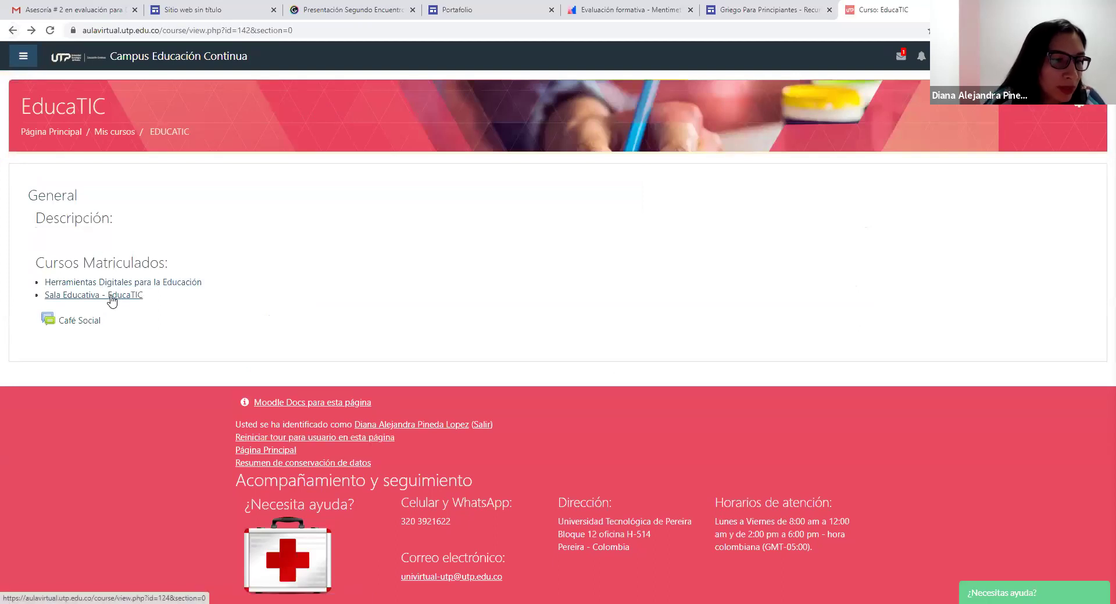
left_click(112, 298)
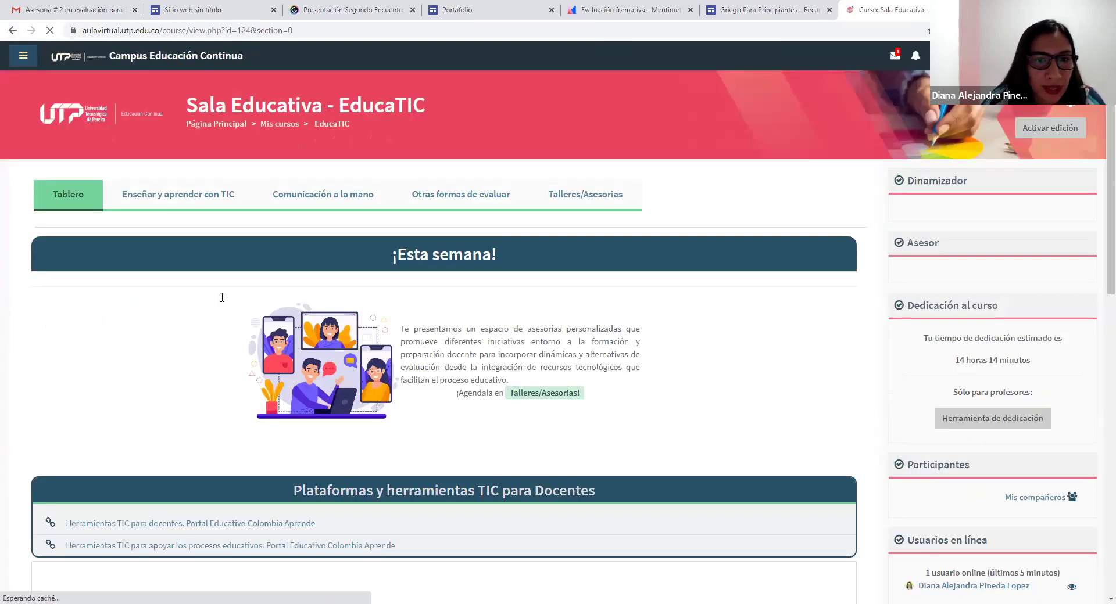
Step: Open the course's Talleres/Asesorías section and examine both advisers' October 2020 booking calendars
scroll(597, 142, "down", 1)
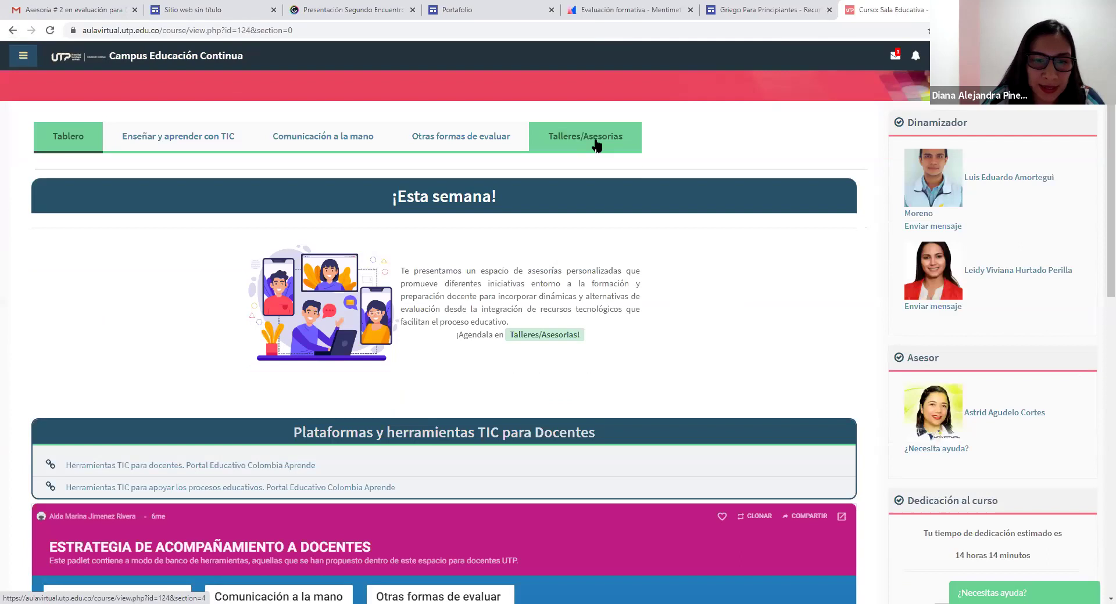
left_click(595, 140)
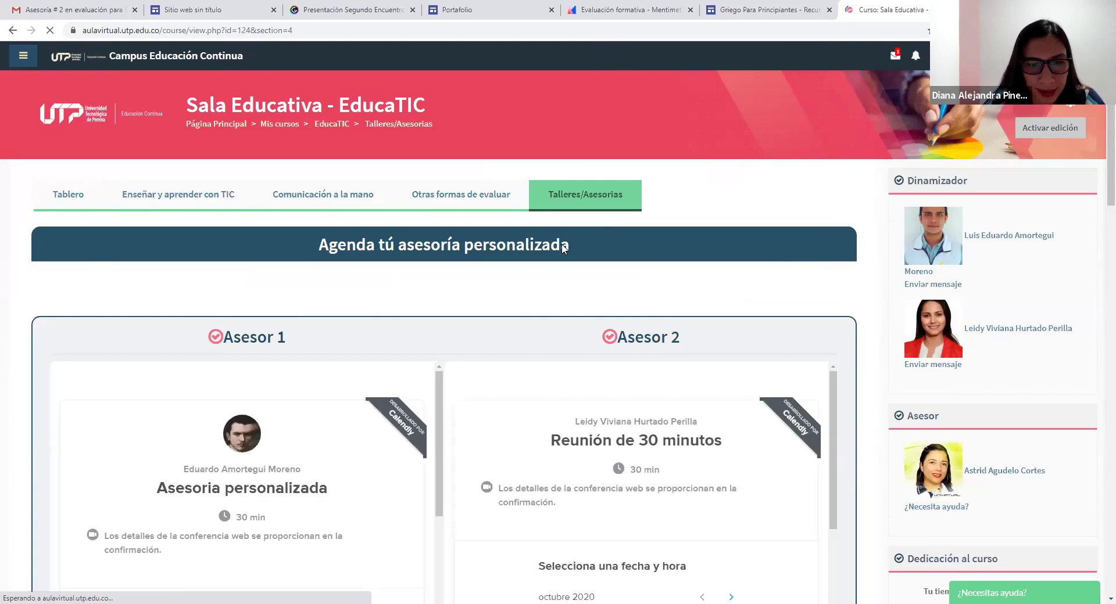
scroll(508, 467, "down", 1)
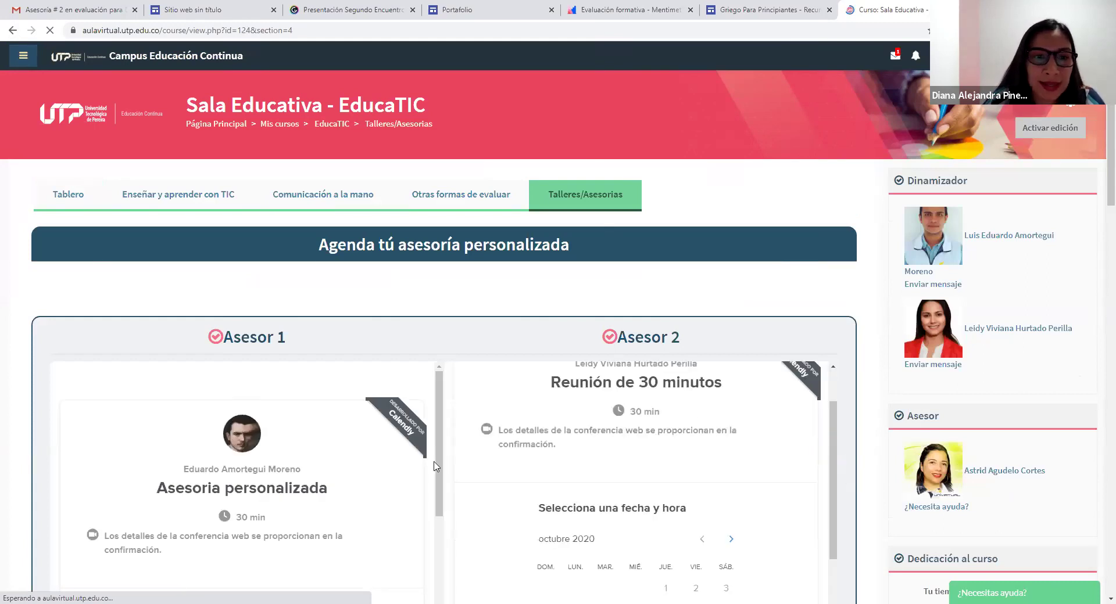
scroll(416, 465, "down", 2)
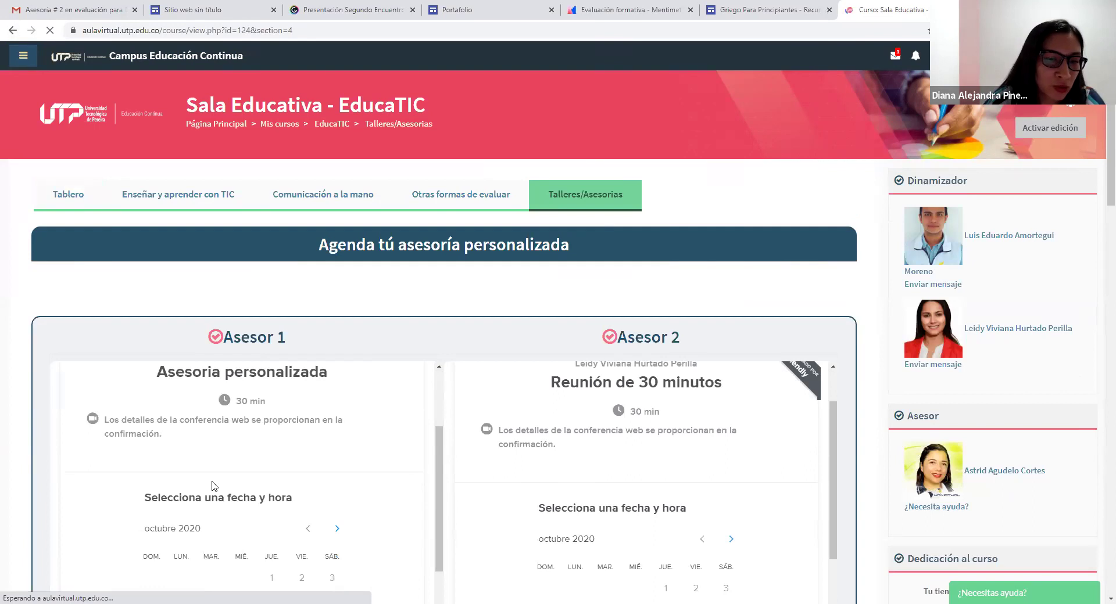
scroll(214, 488, "down", 3)
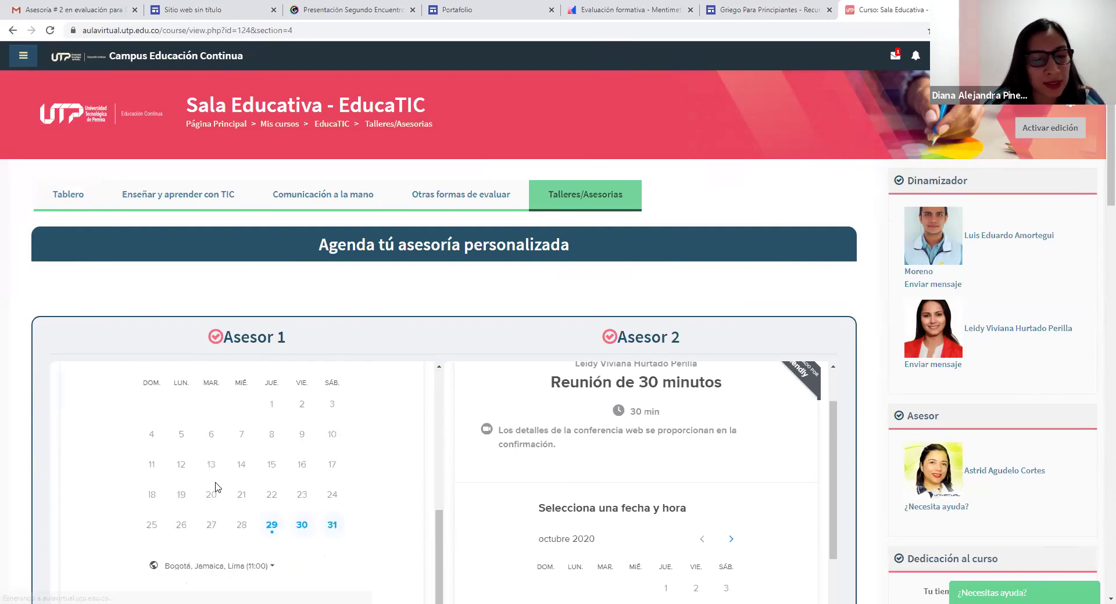